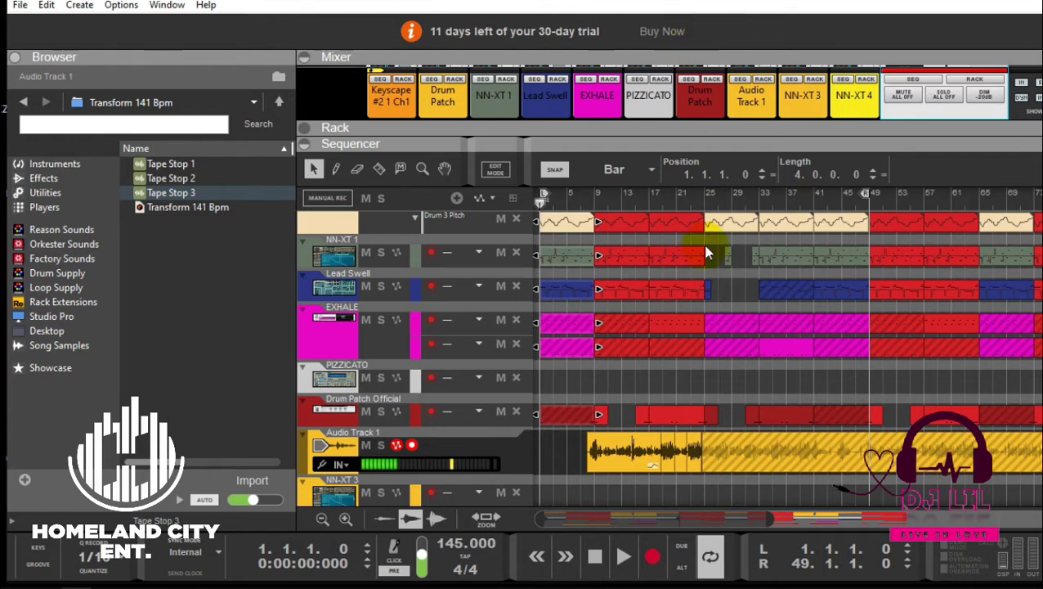
Step: Play the song to about bar 17 with the mixer enlarged to show its faders, then stop
{"action": "left_click", "coordinate": [623, 557]}
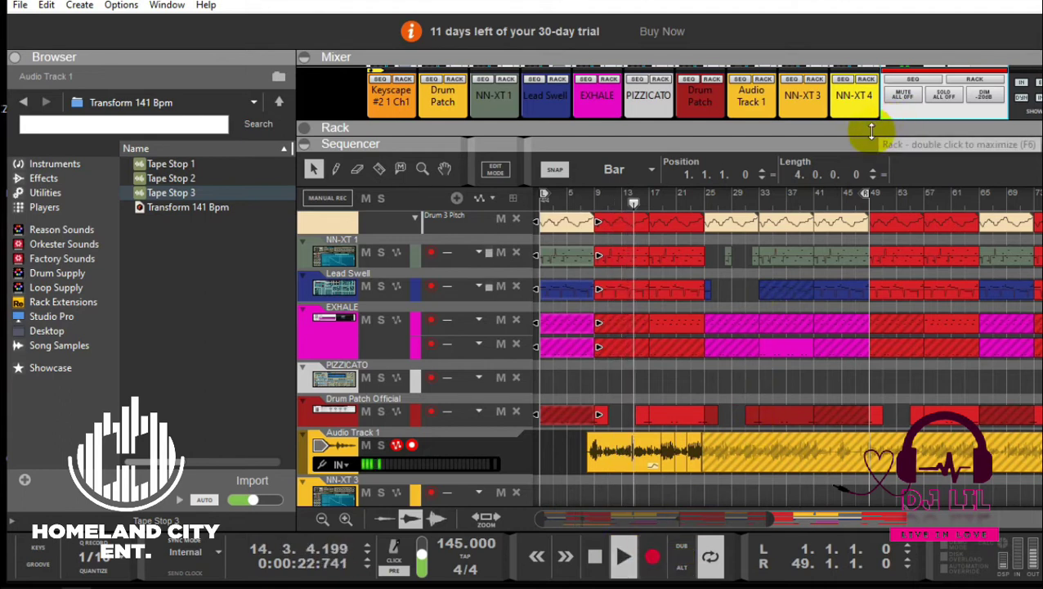
{"action": "left_click_drag", "start_coordinate": [869, 147], "coordinate": [868, 163]}
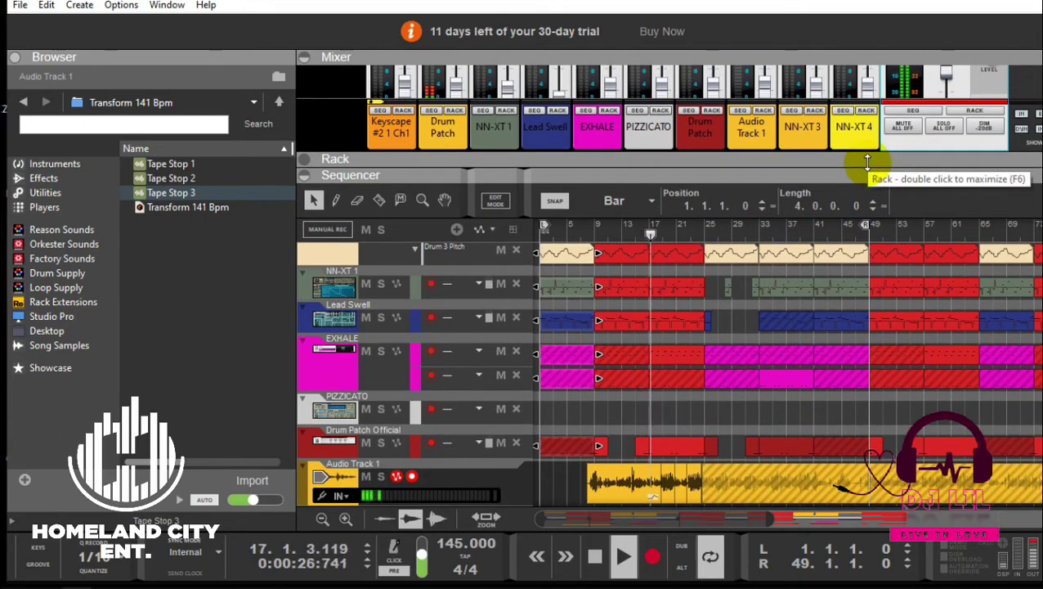
{"action": "key", "text": "space"}
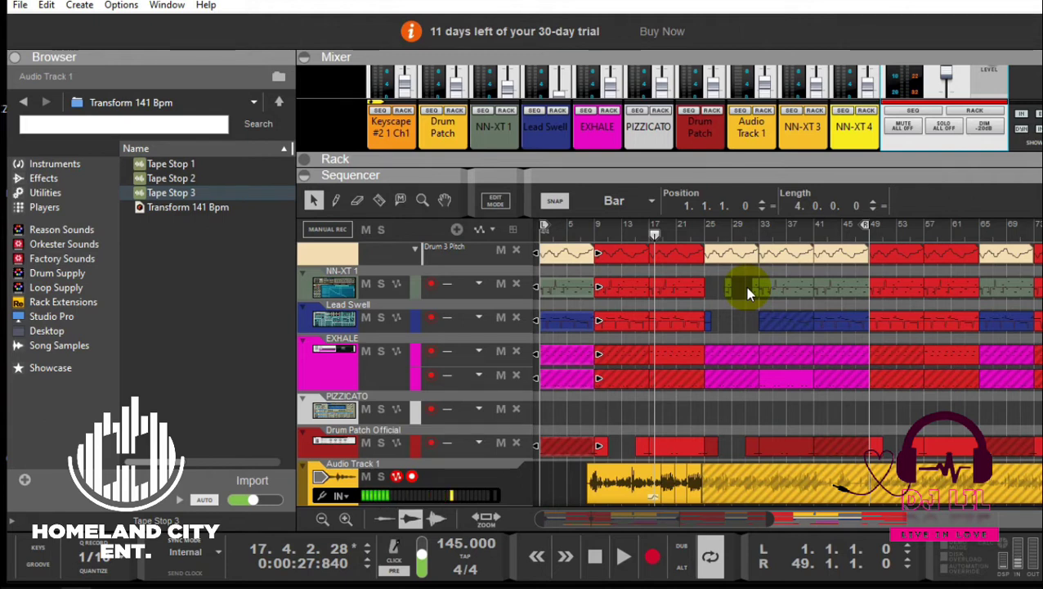
Step: Set the loop end to bar 9, play from bar 5, extend the loop end to bar 13, then stop
{"action": "left_click", "coordinate": [848, 251]}
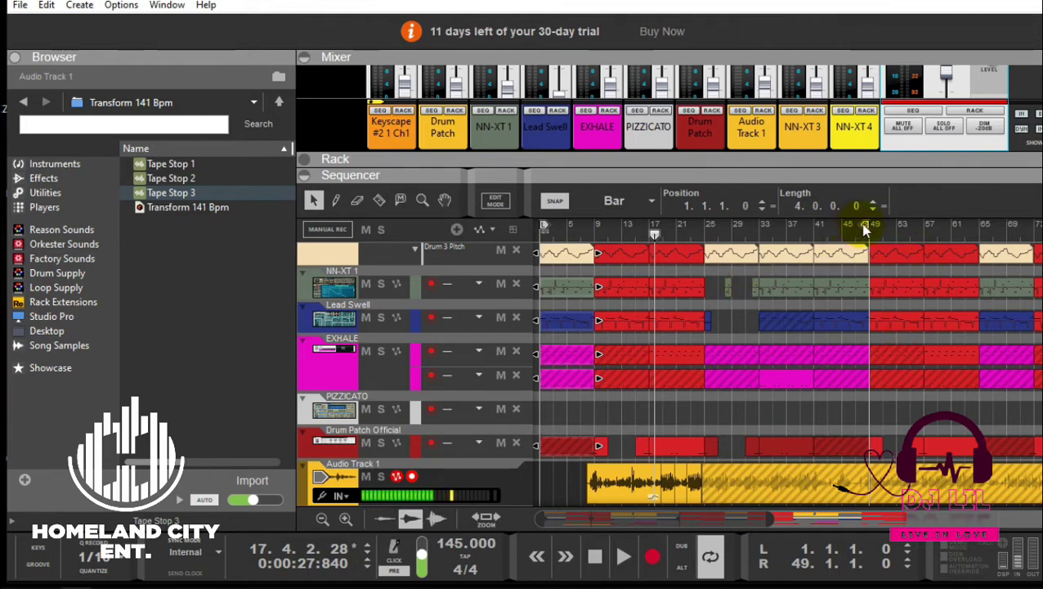
{"action": "mouse_move", "coordinate": [865, 230]}
{"action": "left_mouse_down"}
{"action": "mouse_move", "coordinate": [601, 256]}
{"action": "mouse_move", "coordinate": [593, 266]}
{"action": "left_mouse_up"}
{"action": "left_click", "coordinate": [567, 238]}
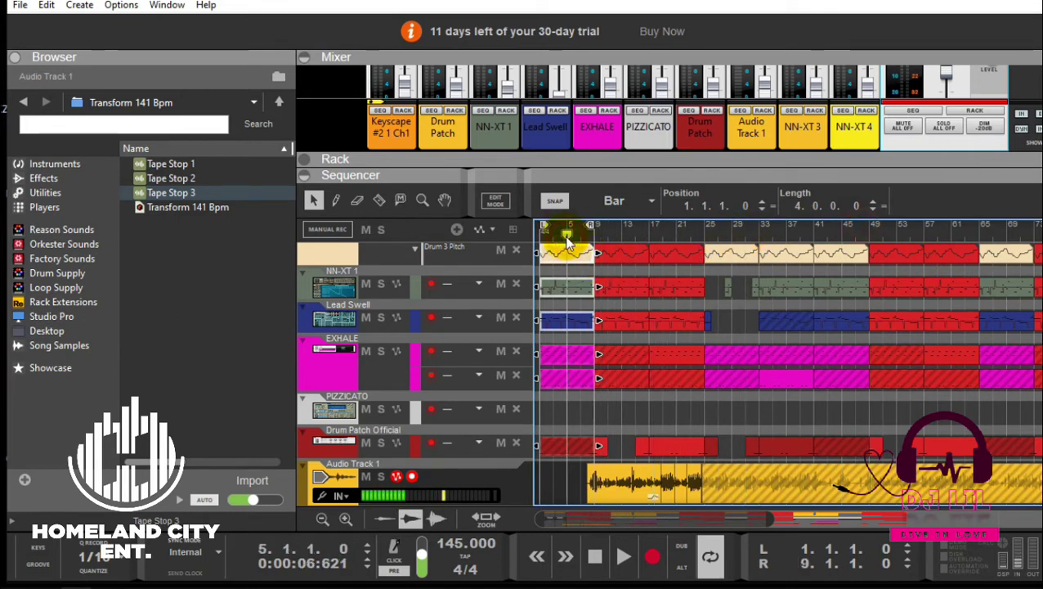
{"action": "key", "text": "space"}
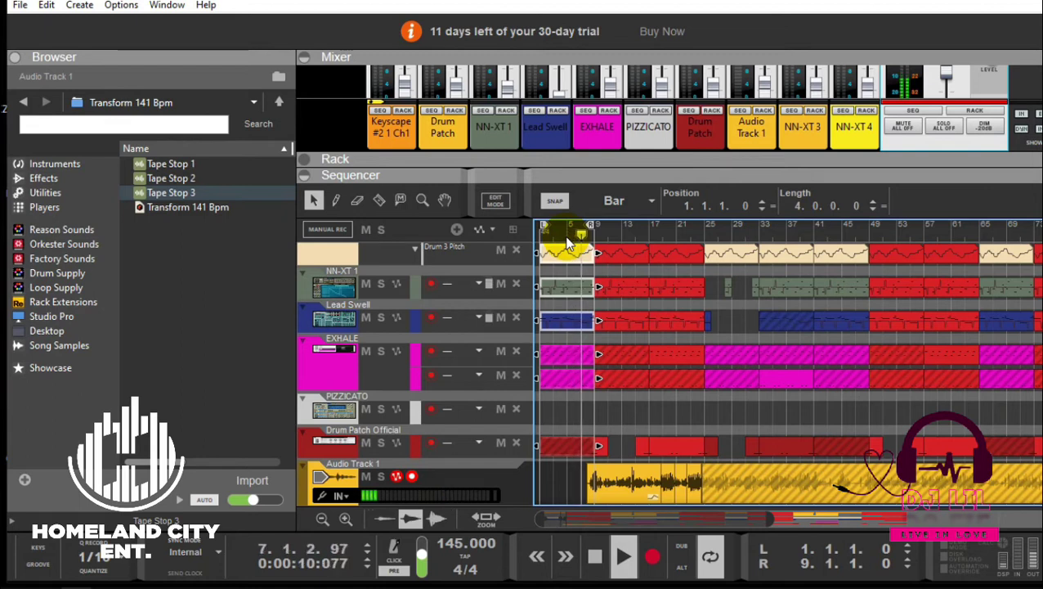
{"action": "left_click_drag", "start_coordinate": [592, 226], "coordinate": [618, 226]}
{"action": "key", "text": "space"}
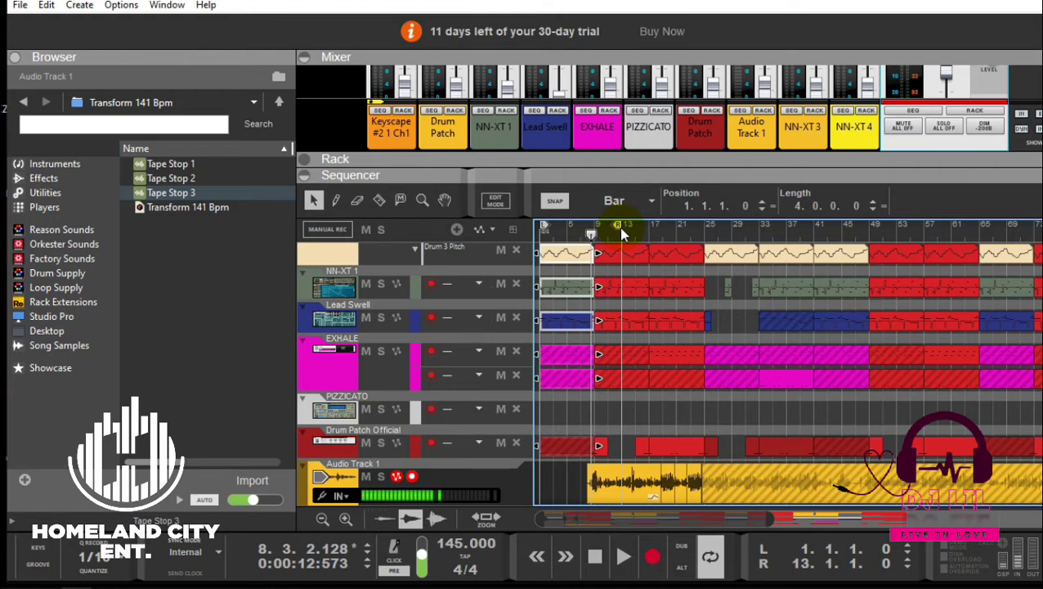
Step: Play from bar 33, stop at the song start, and pull the loop end back to bar 9
{"action": "left_click", "coordinate": [706, 233]}
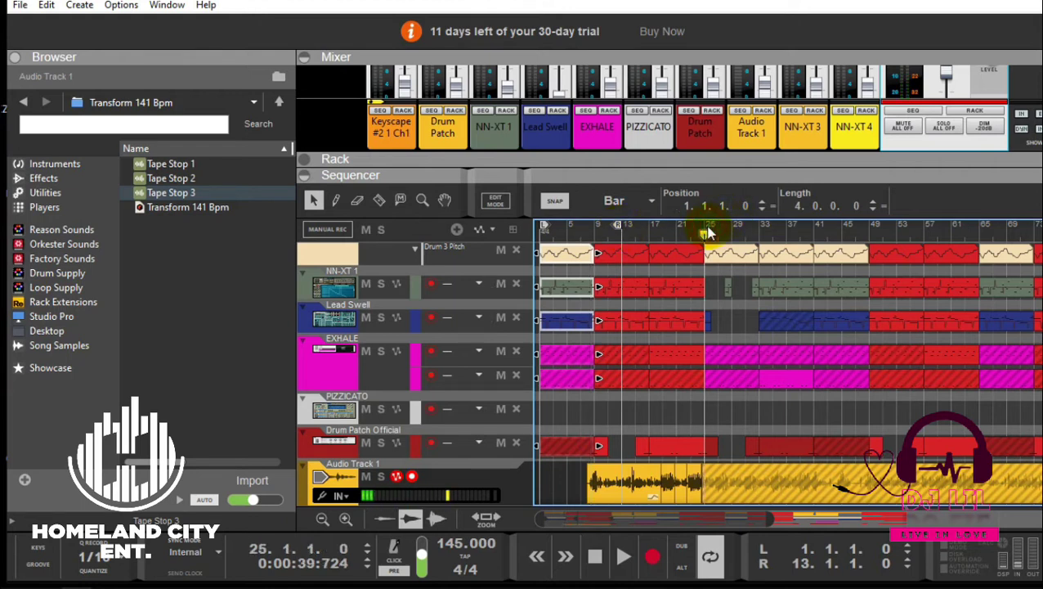
{"action": "left_click", "coordinate": [760, 234]}
{"action": "key", "text": "space"}
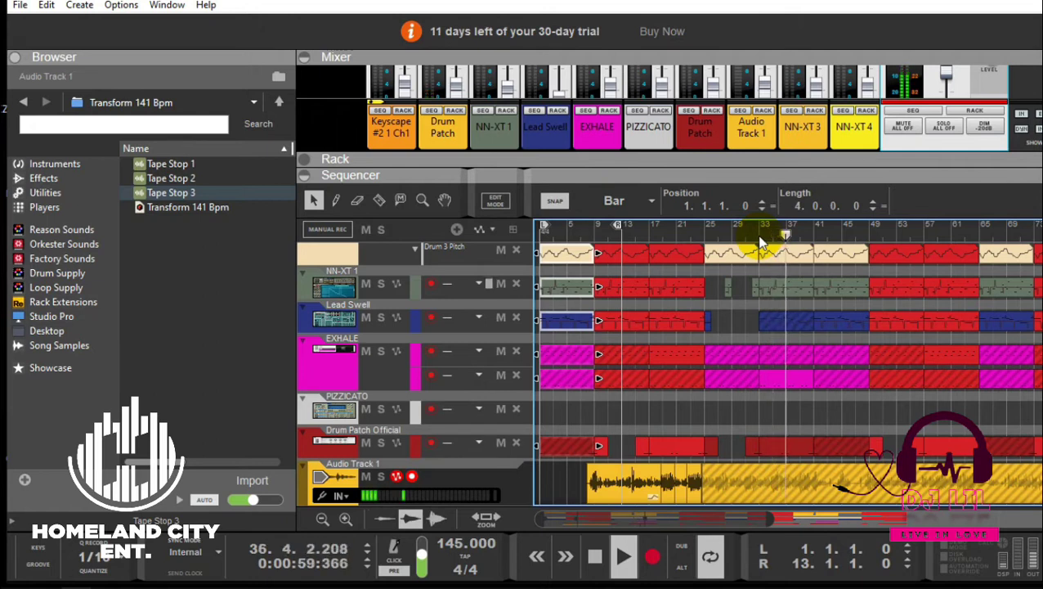
{"action": "left_click", "coordinate": [585, 568]}
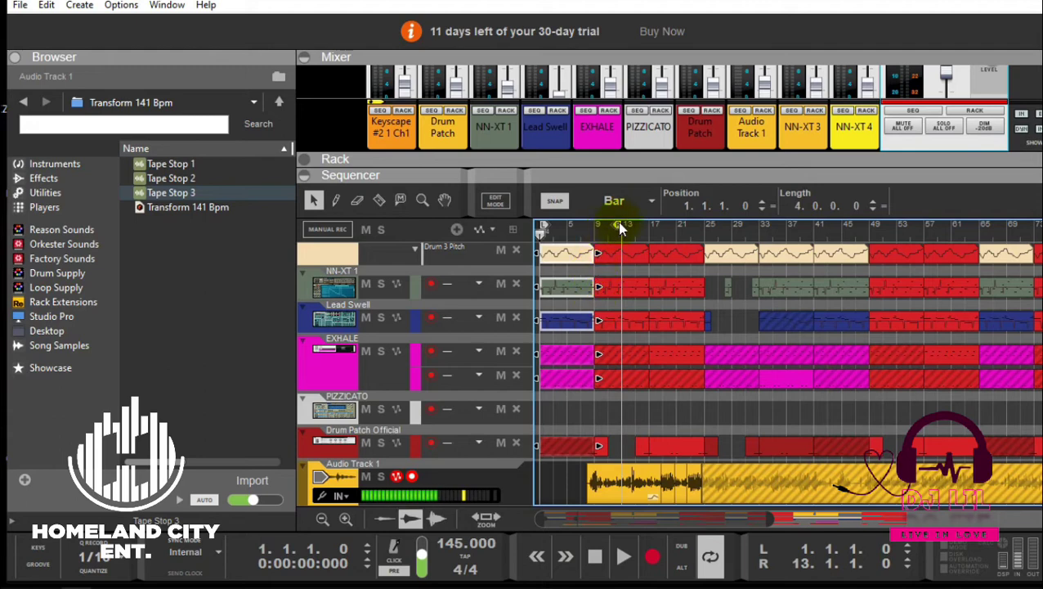
{"action": "left_click_drag", "start_coordinate": [621, 227], "coordinate": [596, 237]}
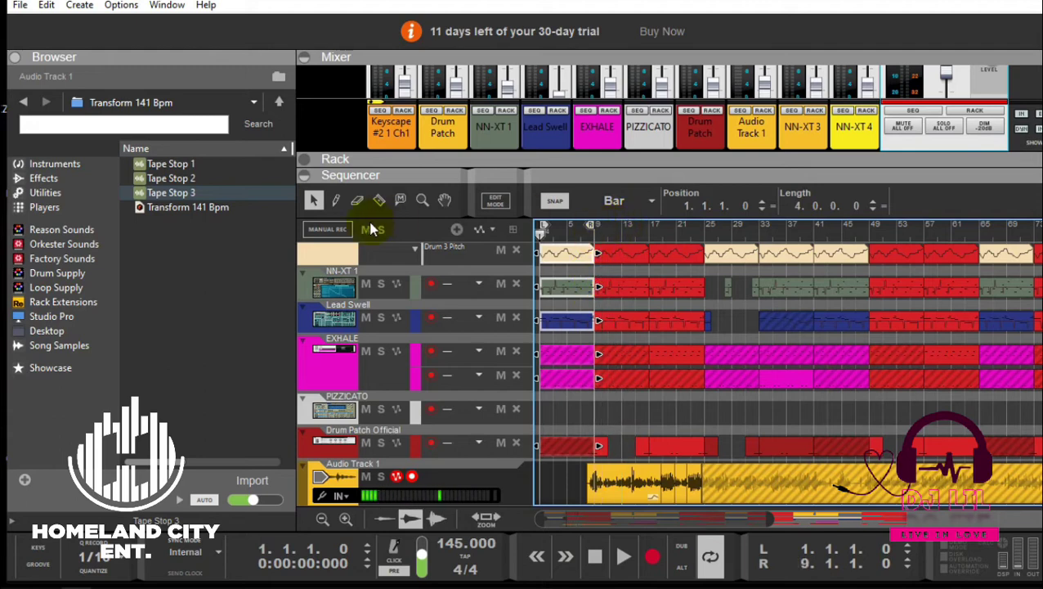
Step: Export the bar 1–9 loop as audio, overwriting the Tape Stop 1 WAV file
{"action": "left_click", "coordinate": [20, 6]}
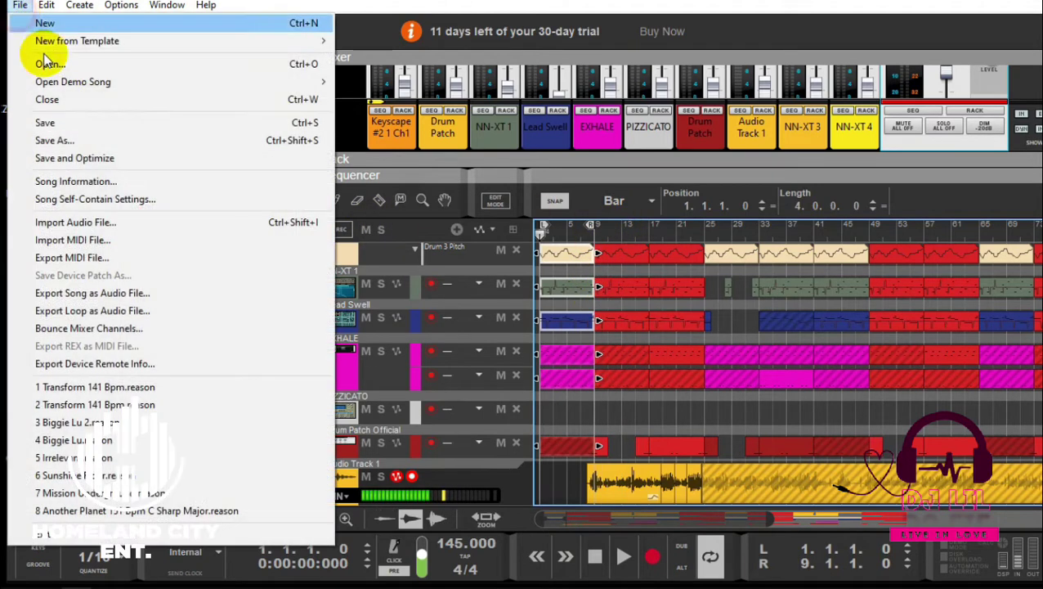
{"action": "left_click", "coordinate": [140, 313]}
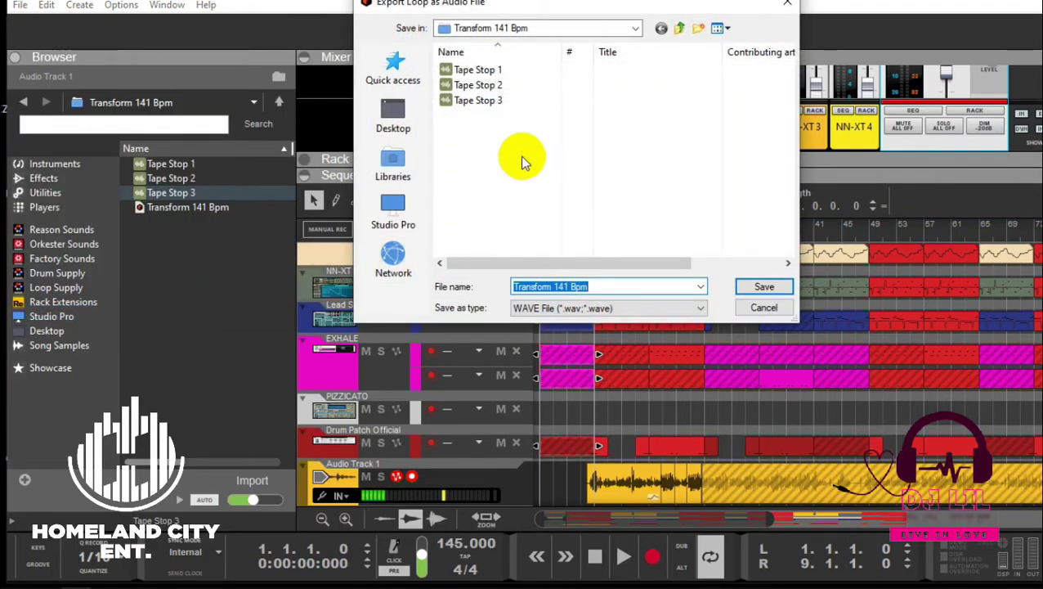
{"action": "left_click", "coordinate": [515, 134]}
{"action": "left_click", "coordinate": [481, 71]}
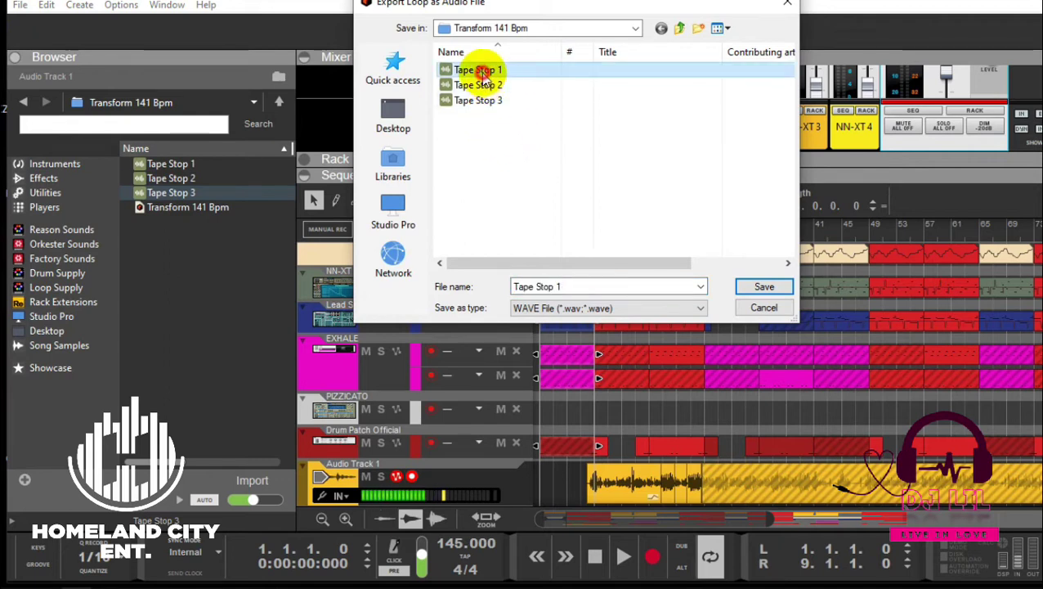
{"action": "left_click", "coordinate": [744, 286]}
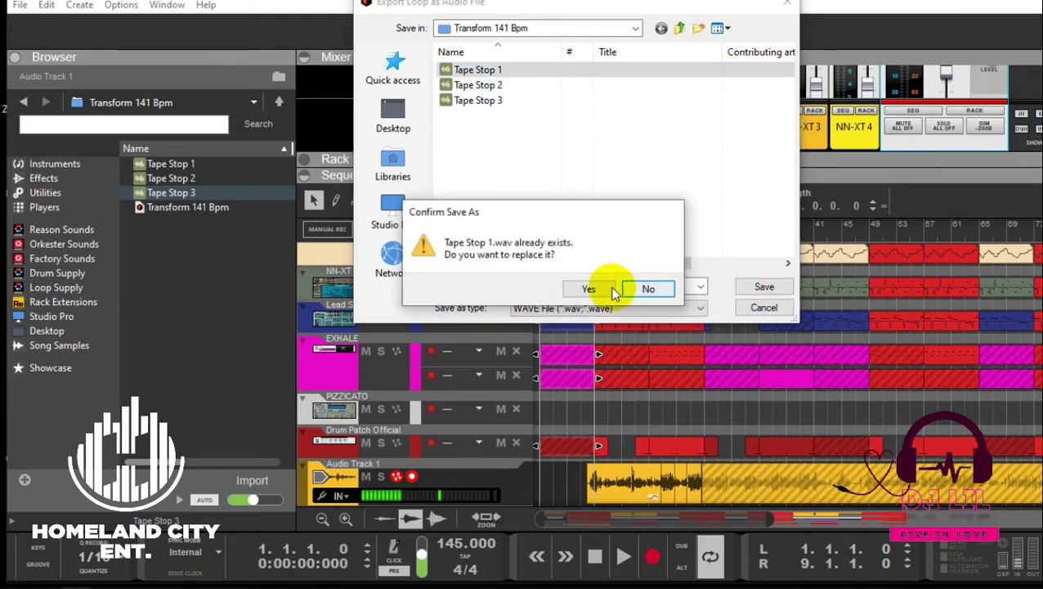
{"action": "left_click", "coordinate": [595, 289]}
{"action": "left_click", "coordinate": [612, 264]}
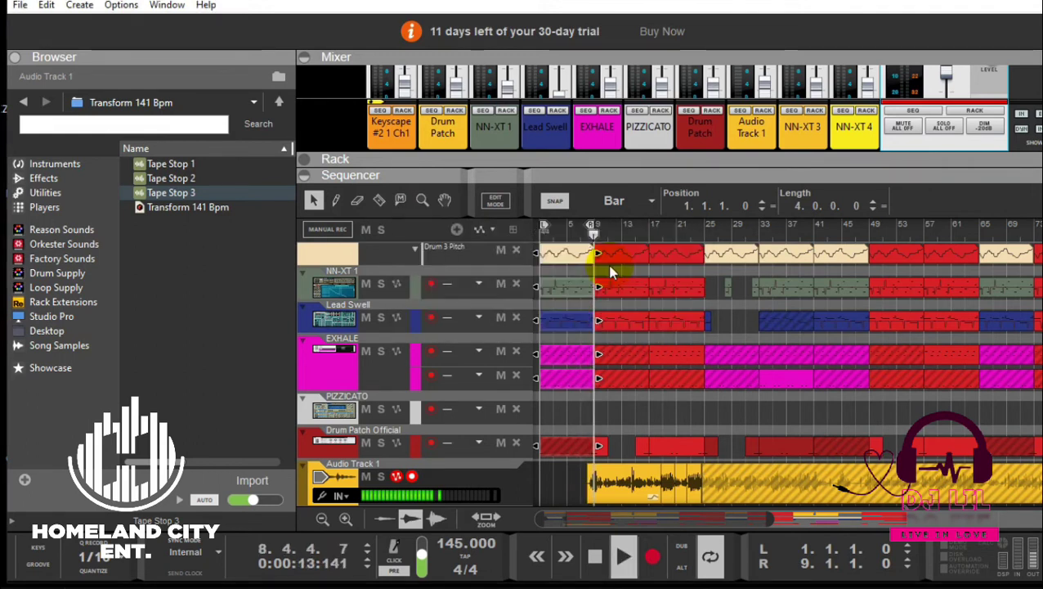
Step: Move the loop to bars 33–41 and export it over the Tape Stop 2 WAV file
{"action": "mouse_move", "coordinate": [546, 231]}
{"action": "left_mouse_down"}
{"action": "mouse_move", "coordinate": [791, 249]}
{"action": "mouse_move", "coordinate": [761, 252]}
{"action": "mouse_move", "coordinate": [771, 249]}
{"action": "left_mouse_up"}
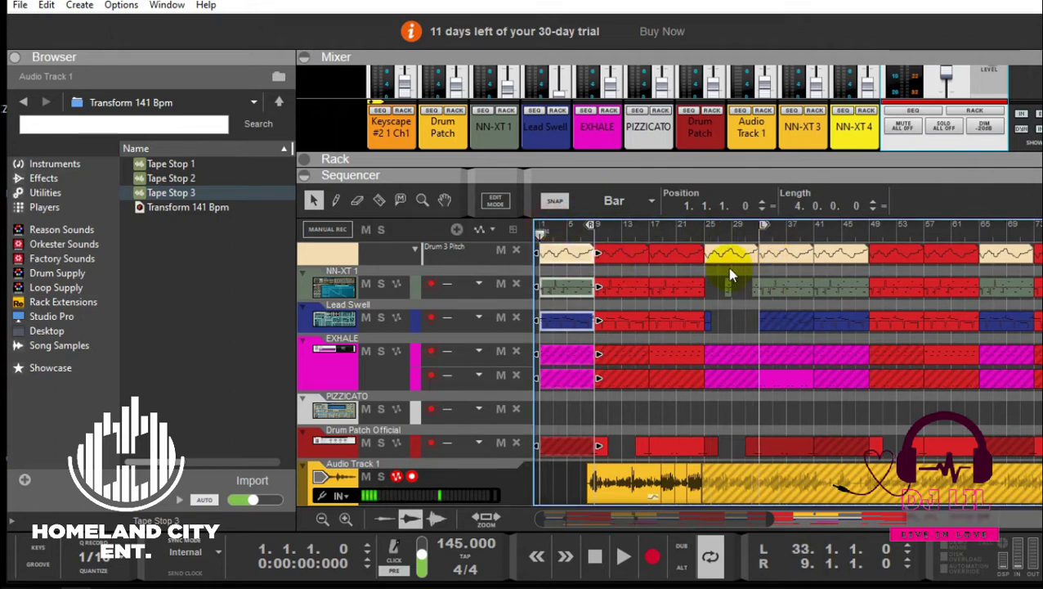
{"action": "mouse_move", "coordinate": [595, 235]}
{"action": "left_mouse_down"}
{"action": "mouse_move", "coordinate": [827, 256]}
{"action": "mouse_move", "coordinate": [799, 256]}
{"action": "mouse_move", "coordinate": [815, 256]}
{"action": "left_mouse_up"}
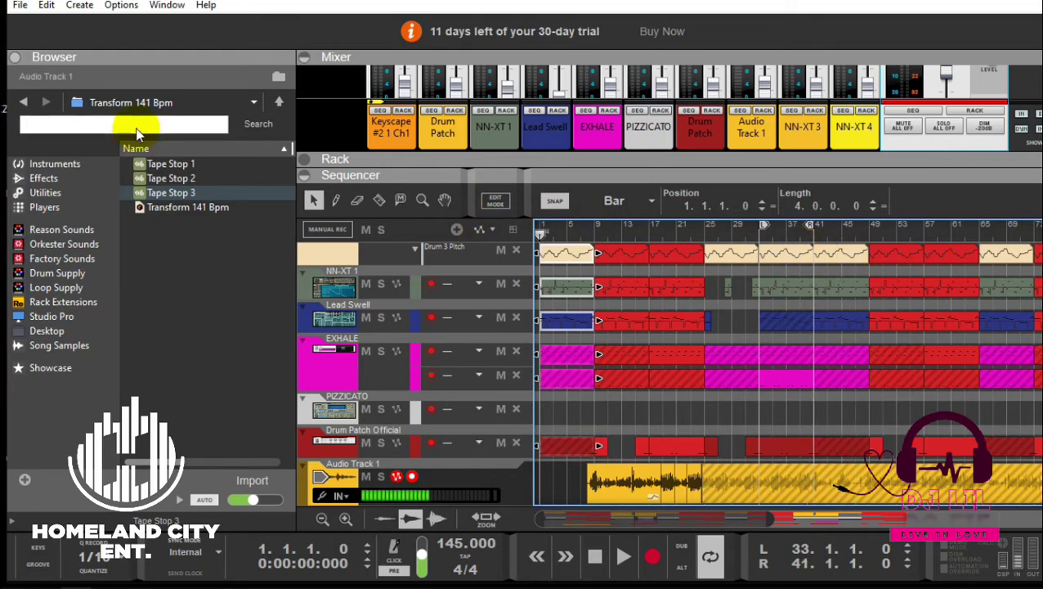
{"action": "left_click", "coordinate": [20, 5]}
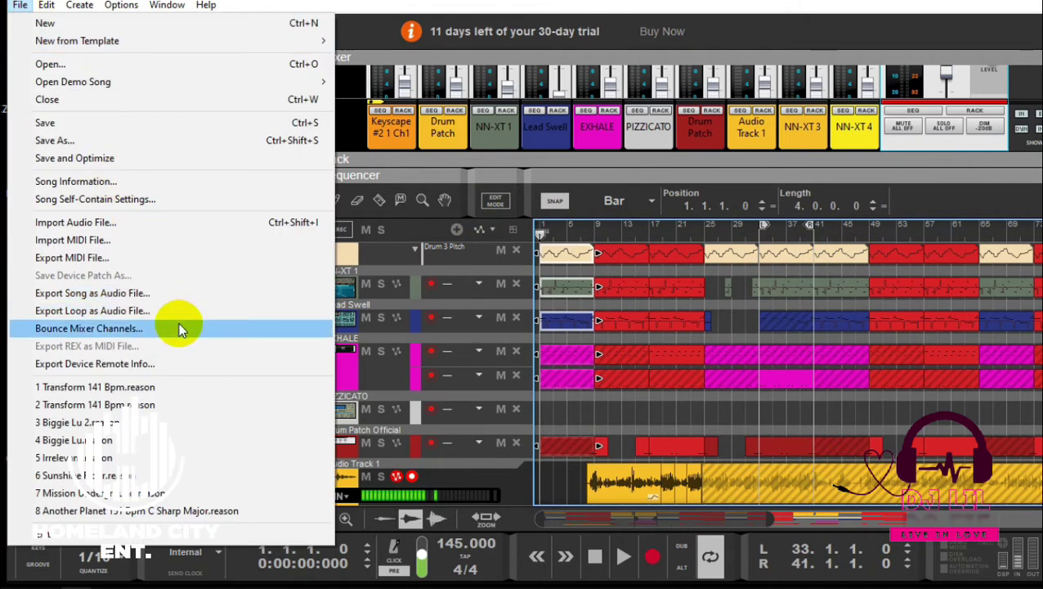
{"action": "left_click", "coordinate": [181, 311]}
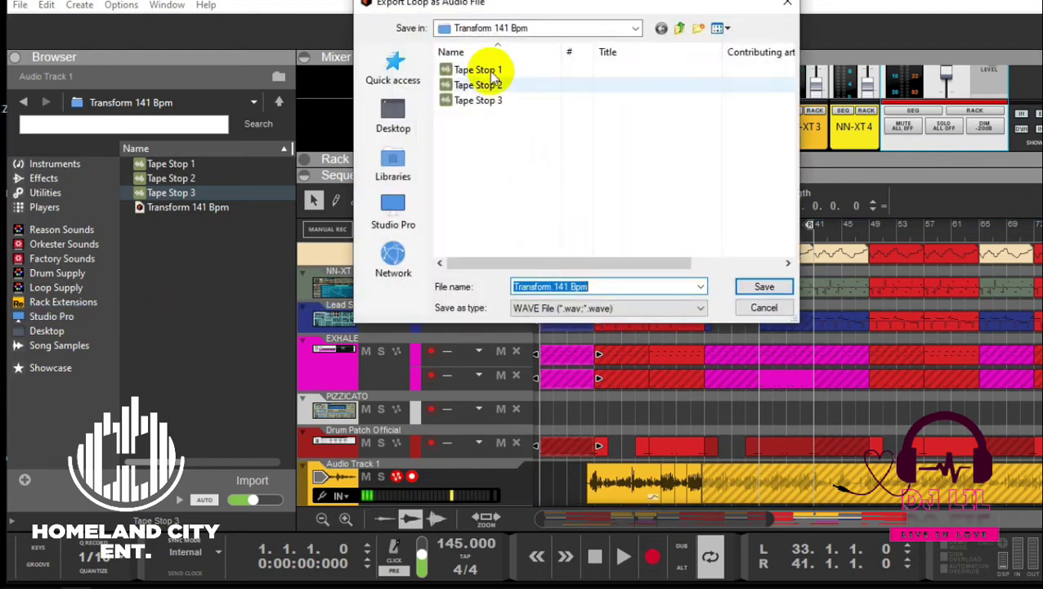
{"action": "left_click", "coordinate": [494, 85]}
{"action": "left_click", "coordinate": [763, 286]}
{"action": "left_click", "coordinate": [602, 293]}
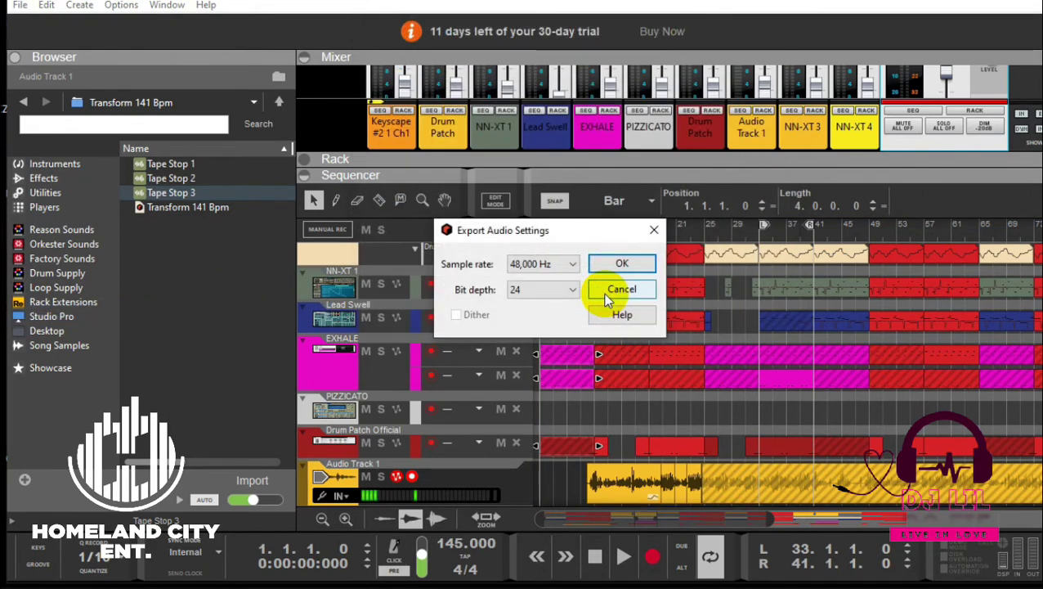
{"action": "left_click", "coordinate": [623, 263]}
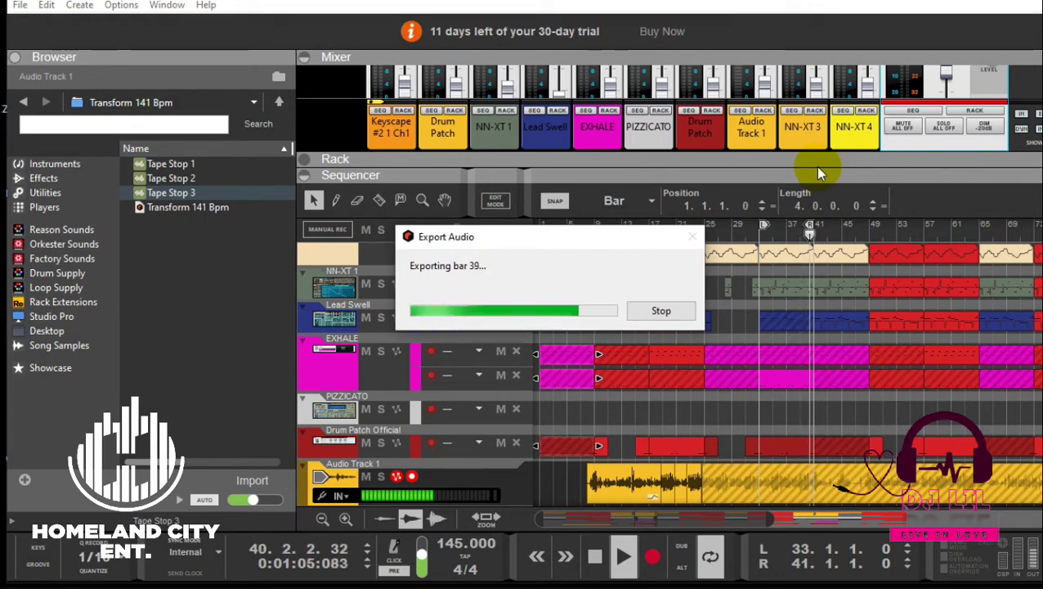
Step: Enlarge the rack and add an NN-XT Advanced Sampler reset to its initial patch
{"action": "left_click_drag", "start_coordinate": [798, 173], "coordinate": [679, 341]}
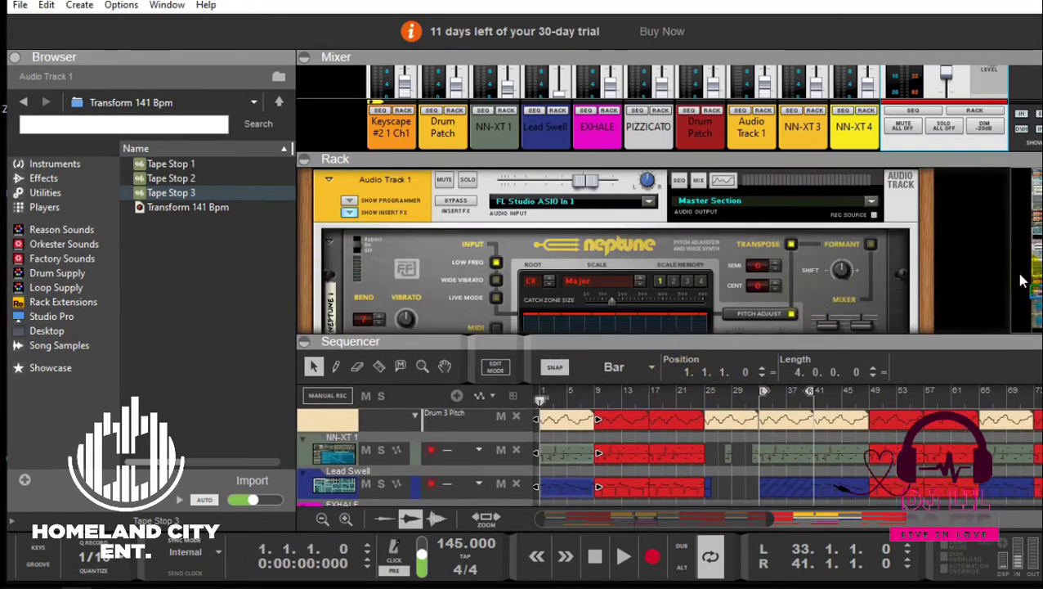
{"action": "left_click_drag", "start_coordinate": [1036, 286], "coordinate": [1032, 343]}
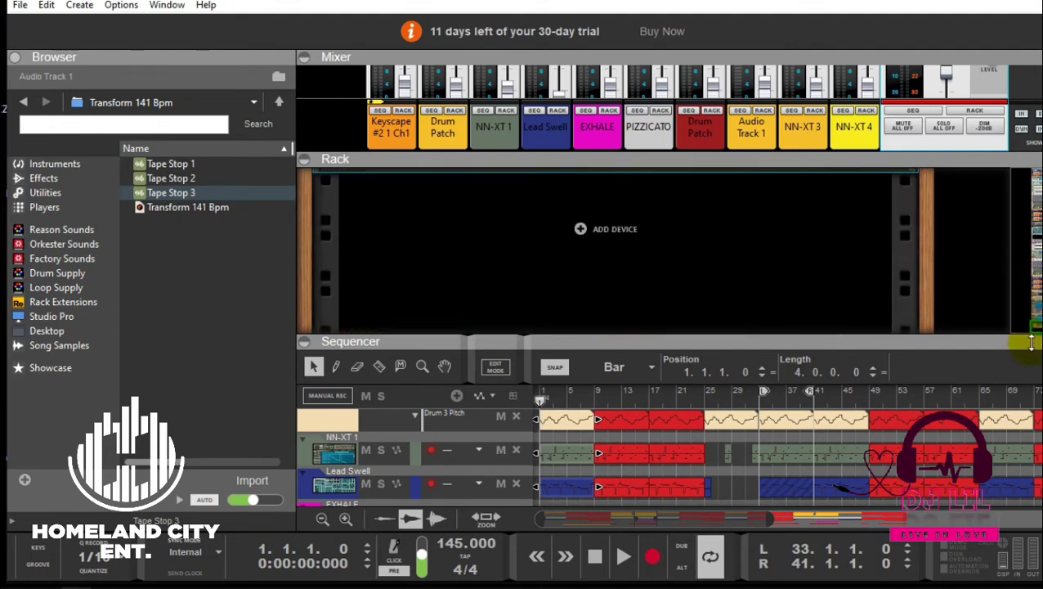
{"action": "right_click", "coordinate": [484, 275]}
{"action": "mouse_move", "coordinate": [587, 403]}
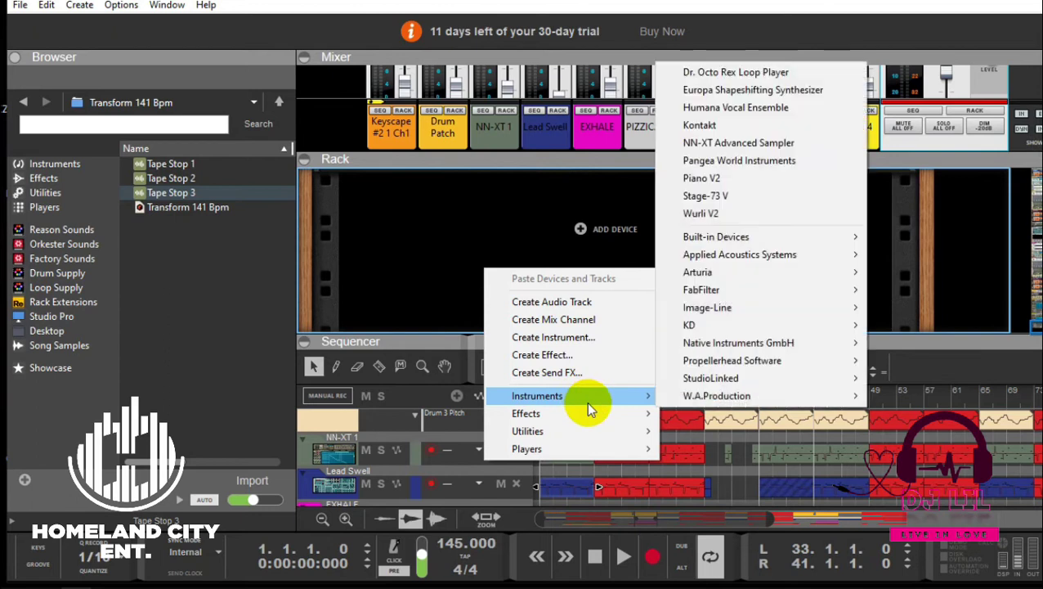
{"action": "left_click", "coordinate": [753, 145]}
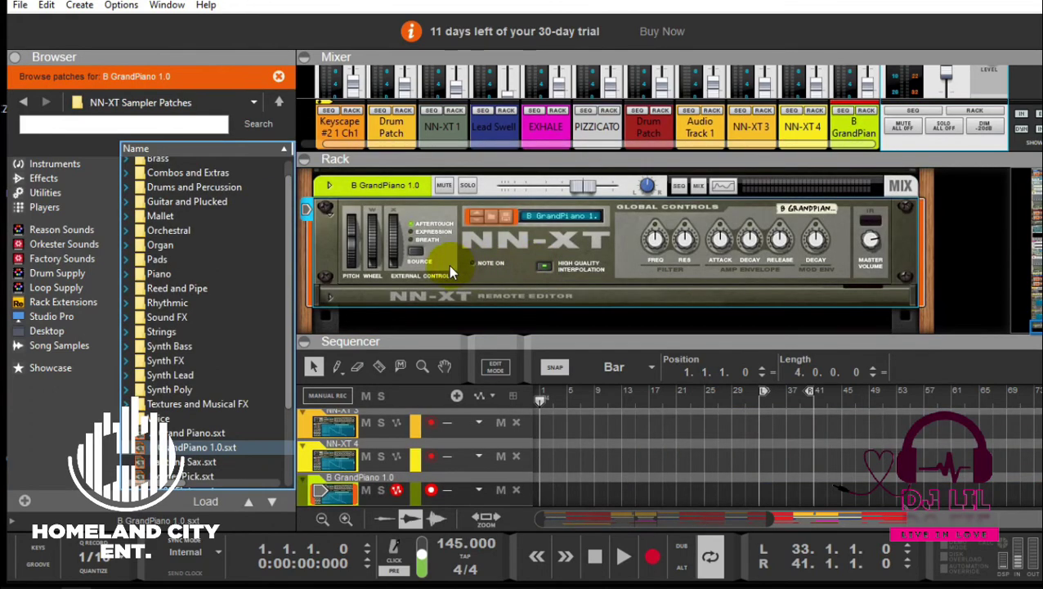
{"action": "right_click", "coordinate": [448, 265]}
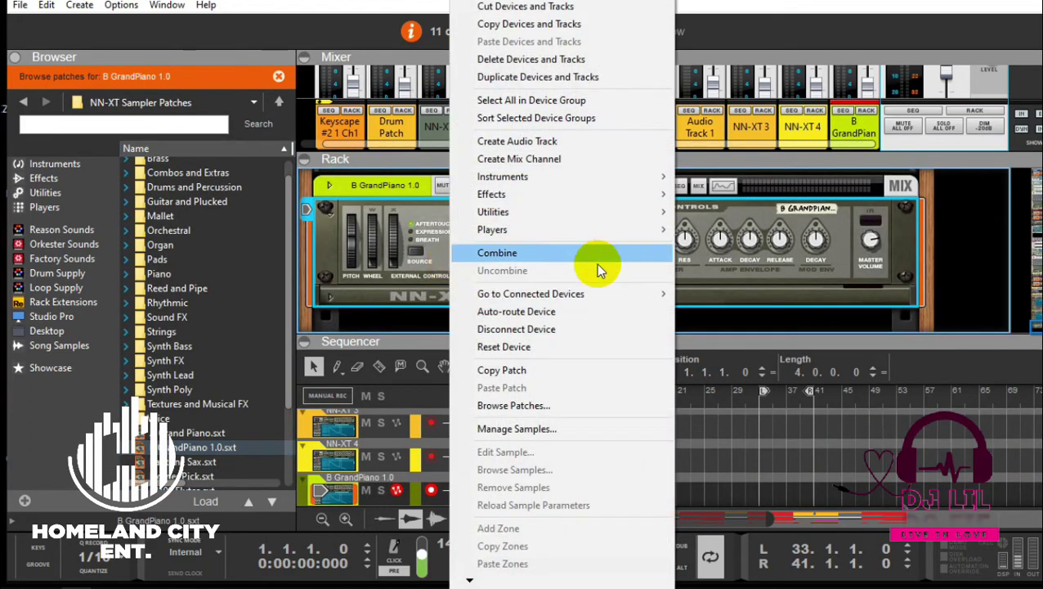
{"action": "left_click", "coordinate": [570, 348]}
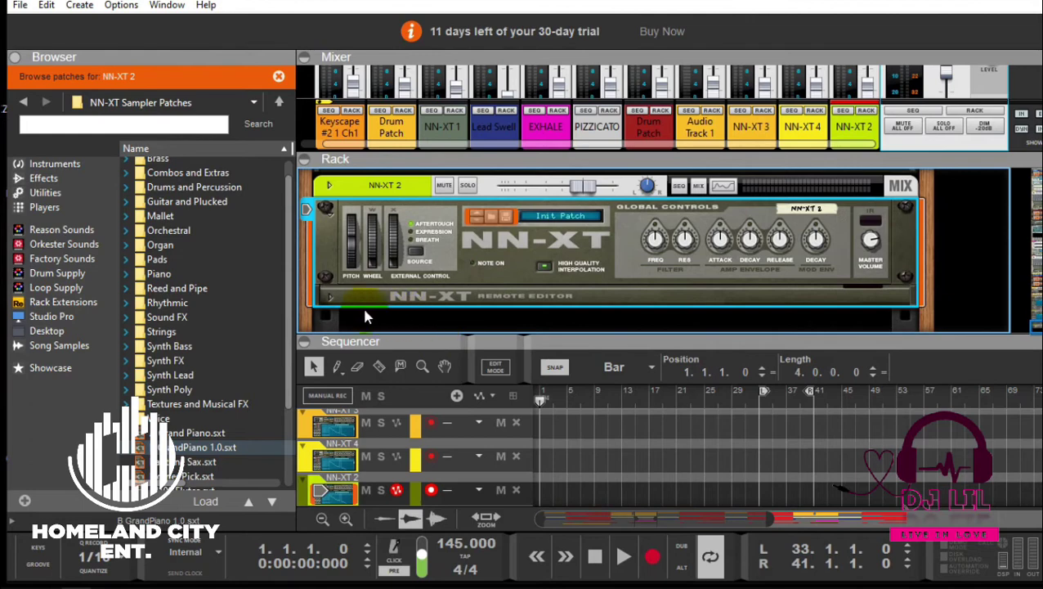
{"action": "left_click", "coordinate": [330, 299]}
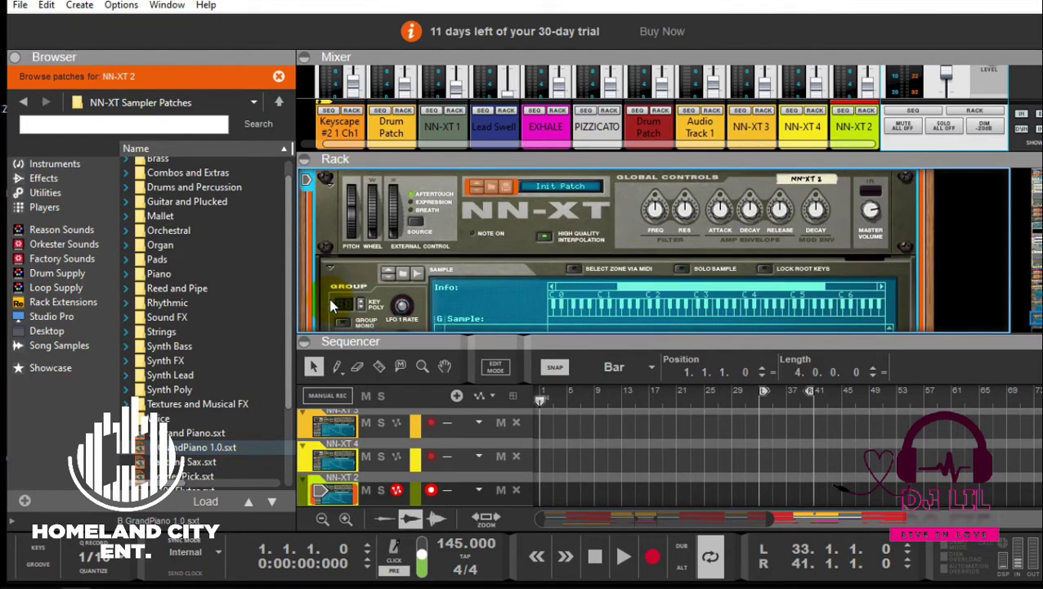
{"action": "left_click", "coordinate": [330, 272]}
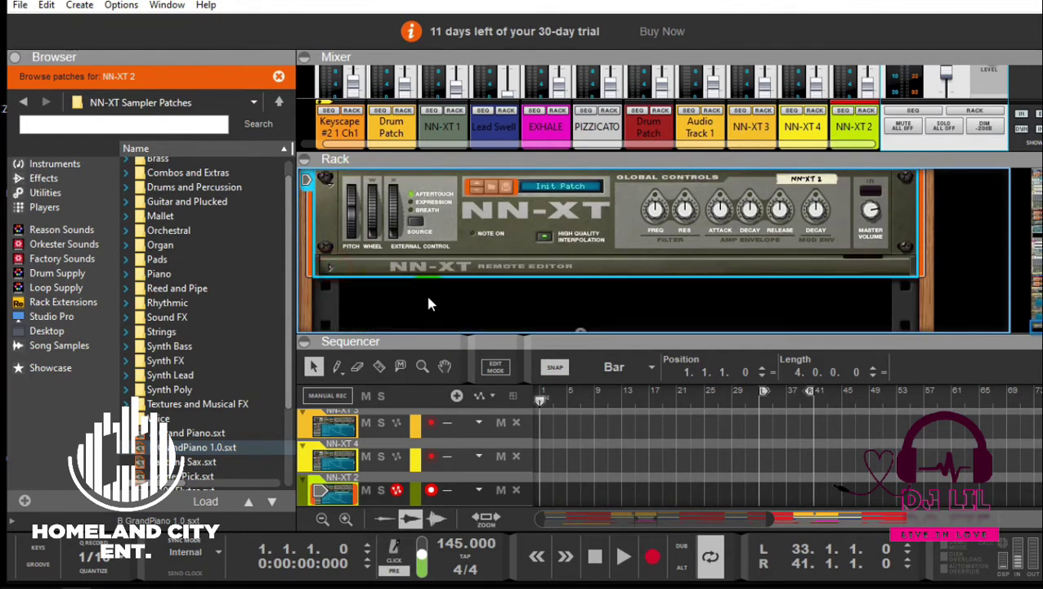
Step: Add another NN-XT Advanced Sampler and reset it to an empty Init Patch
{"action": "right_click", "coordinate": [425, 292]}
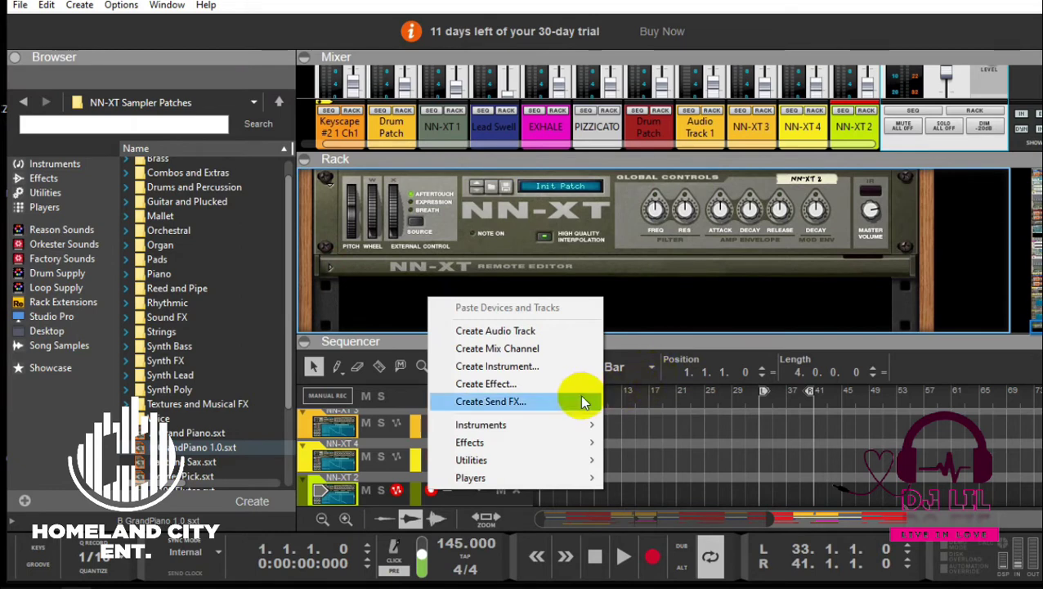
{"action": "mouse_move", "coordinate": [548, 425]}
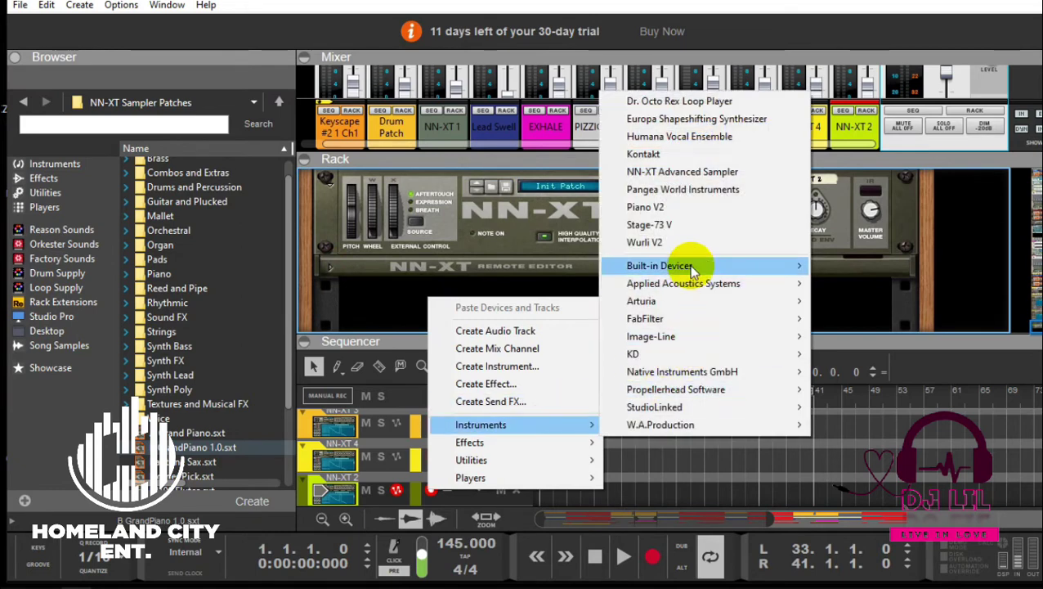
{"action": "left_click", "coordinate": [697, 172]}
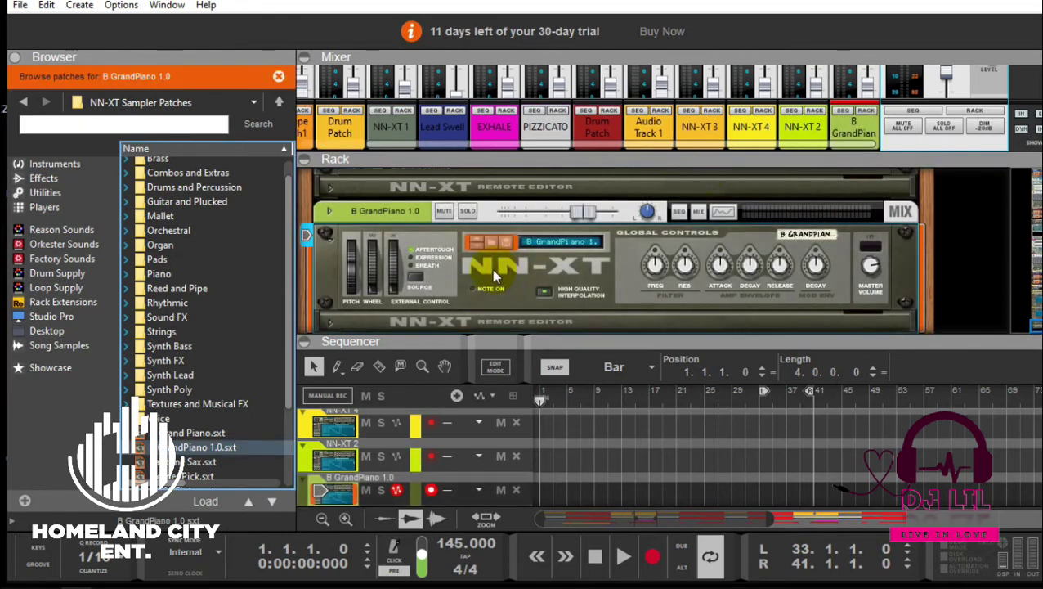
{"action": "right_click", "coordinate": [434, 284]}
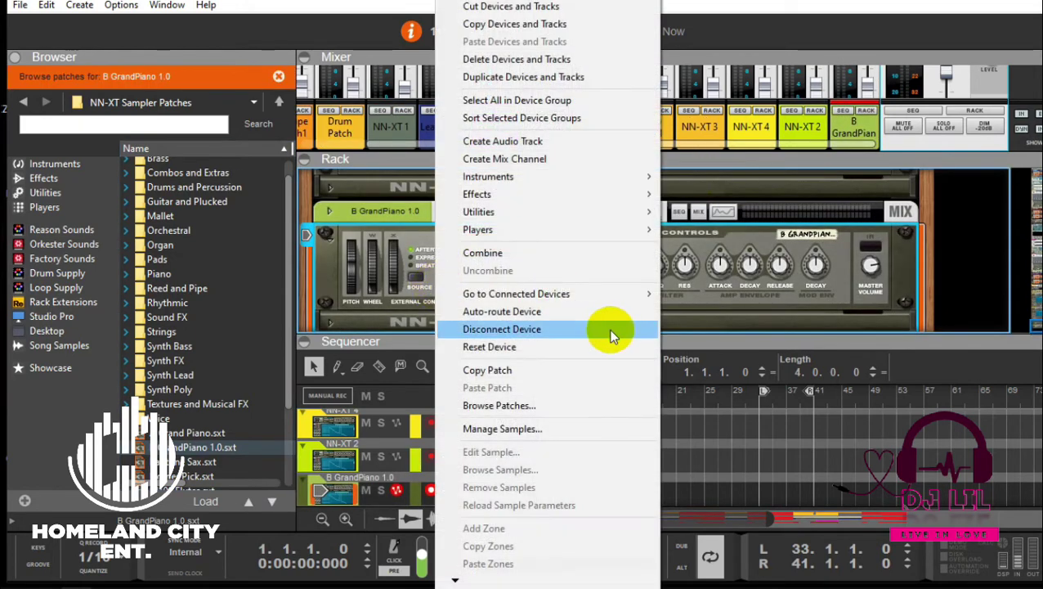
{"action": "left_click", "coordinate": [588, 347]}
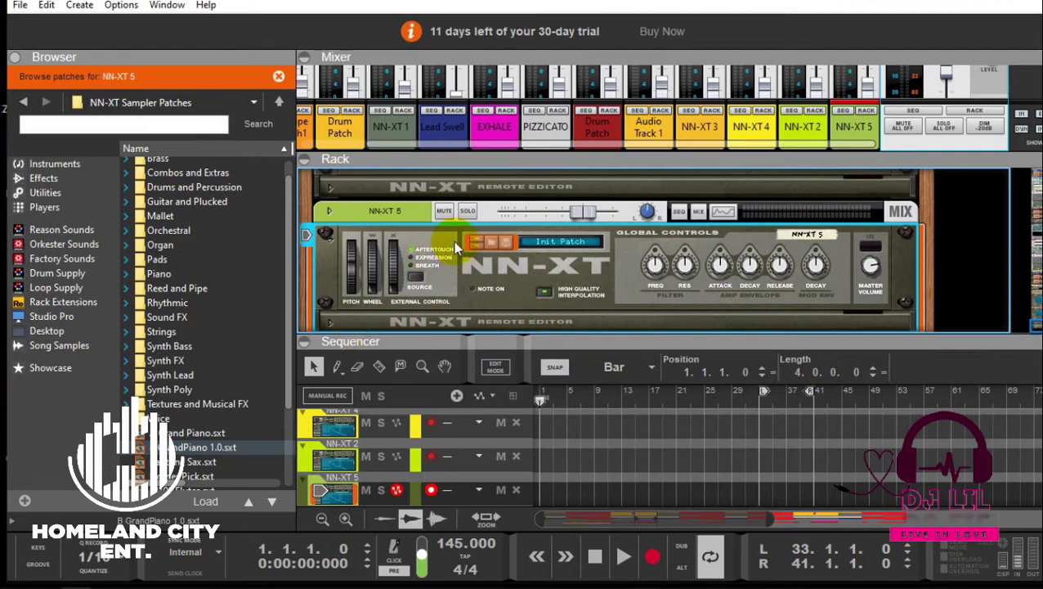
Step: Load the Tape Stop 1 sample into NN-XT 2
{"action": "left_click", "coordinate": [330, 190]}
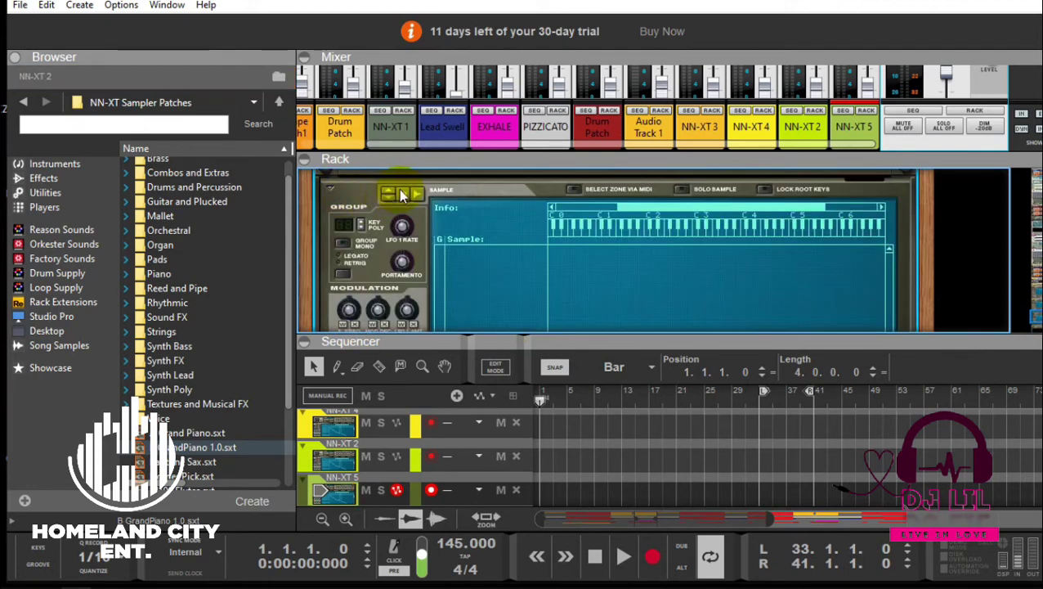
{"action": "left_click", "coordinate": [402, 195]}
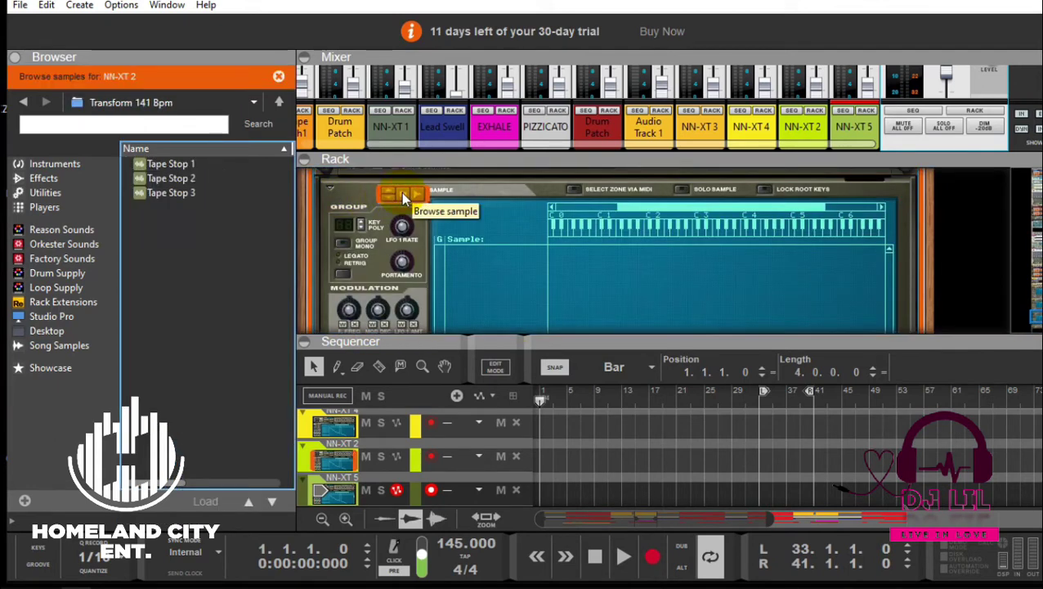
{"action": "left_click", "coordinate": [154, 178]}
{"action": "left_click", "coordinate": [167, 163]}
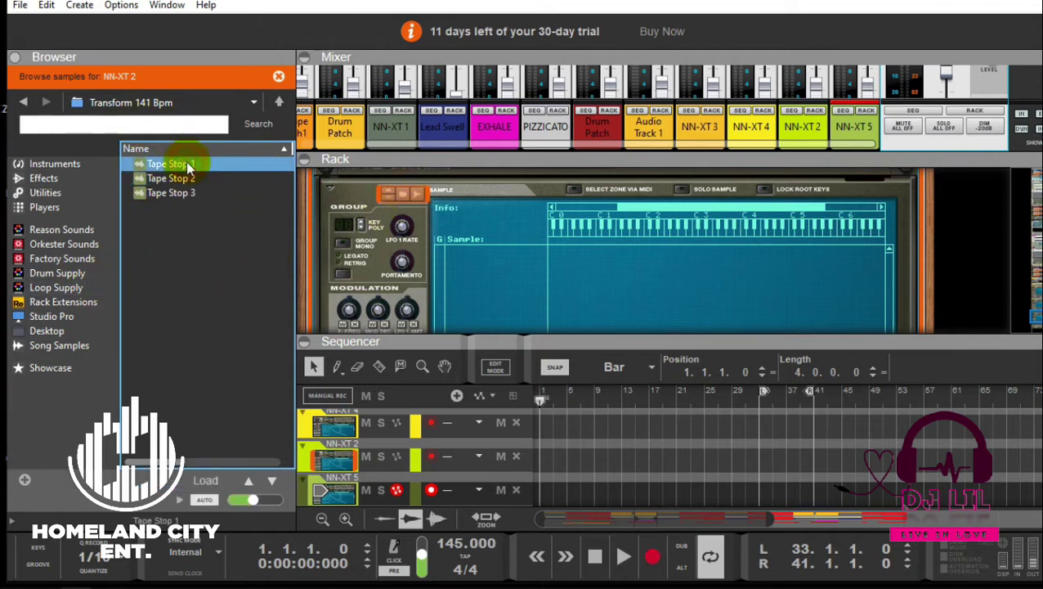
{"action": "double_click", "coordinate": [185, 163]}
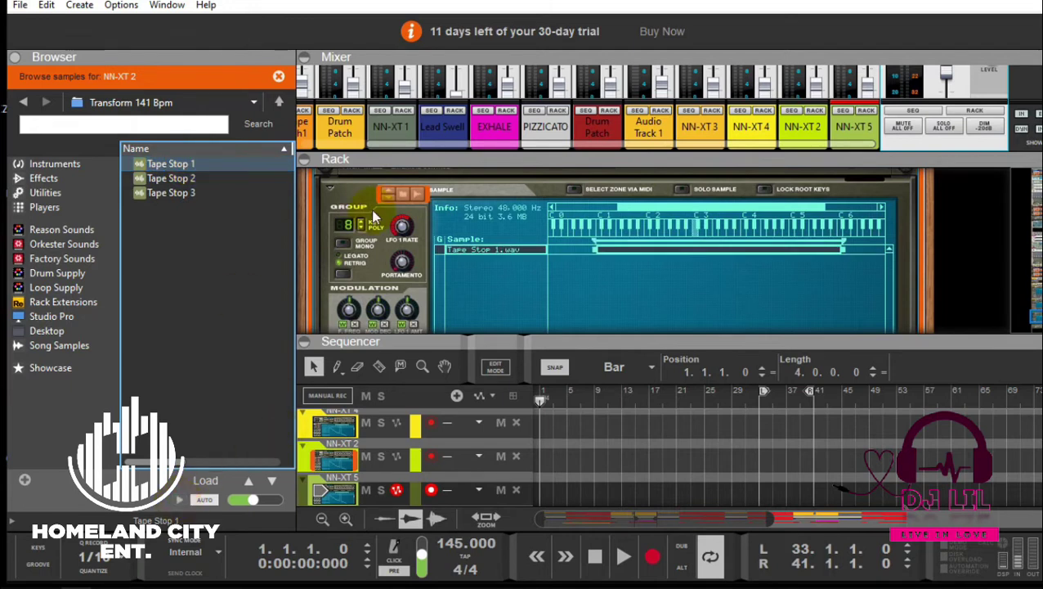
{"action": "left_click", "coordinate": [330, 191]}
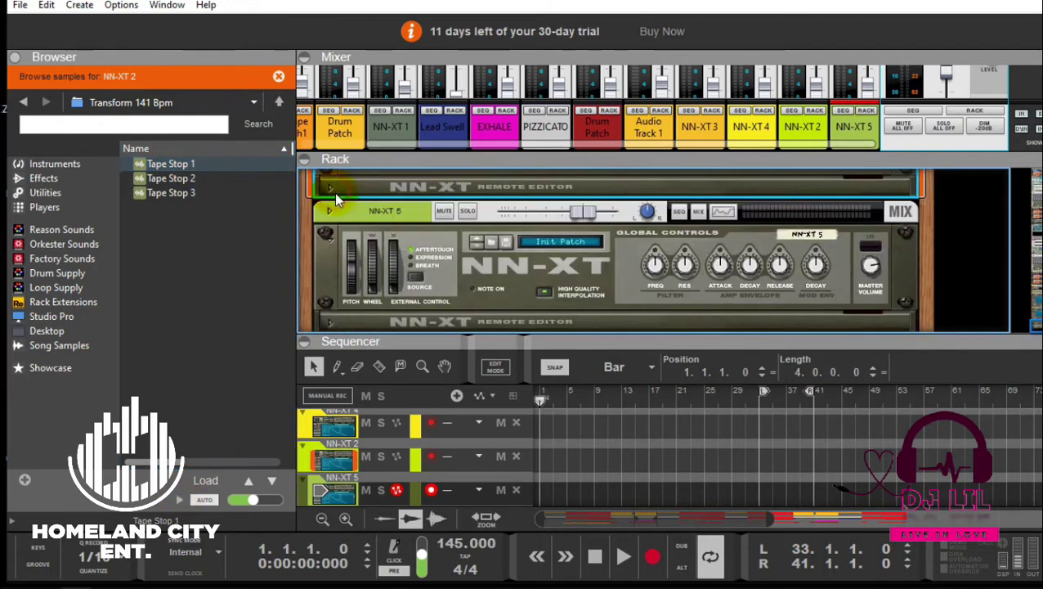
Step: Load Tape Stop 2 into NN-XT 5, then enlarge the sequencer and start playback
{"action": "left_click", "coordinate": [330, 322]}
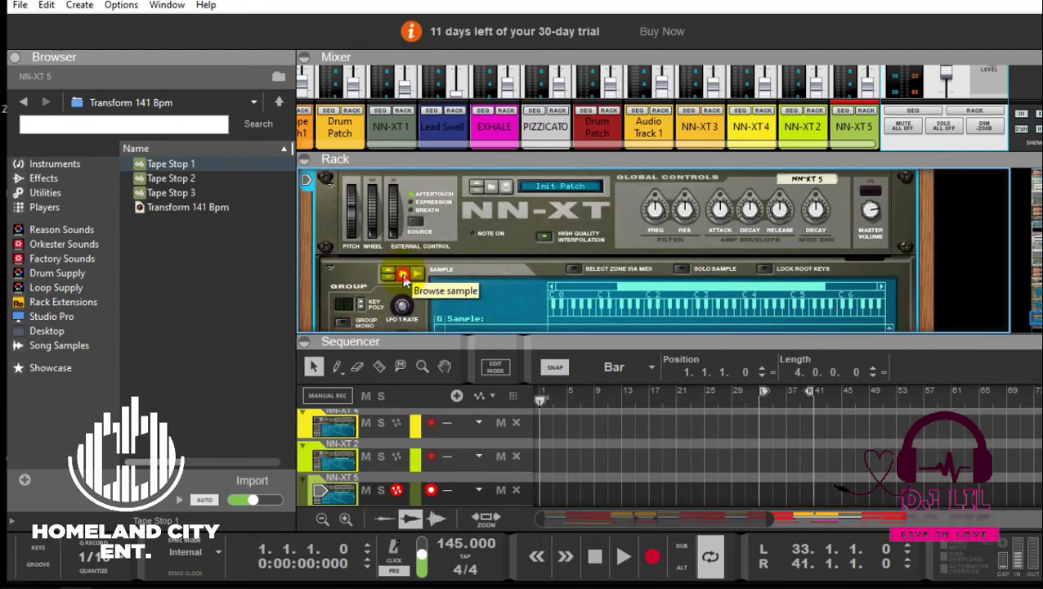
{"action": "left_click", "coordinate": [409, 271]}
{"action": "left_click", "coordinate": [173, 178]}
{"action": "double_click", "coordinate": [176, 179]}
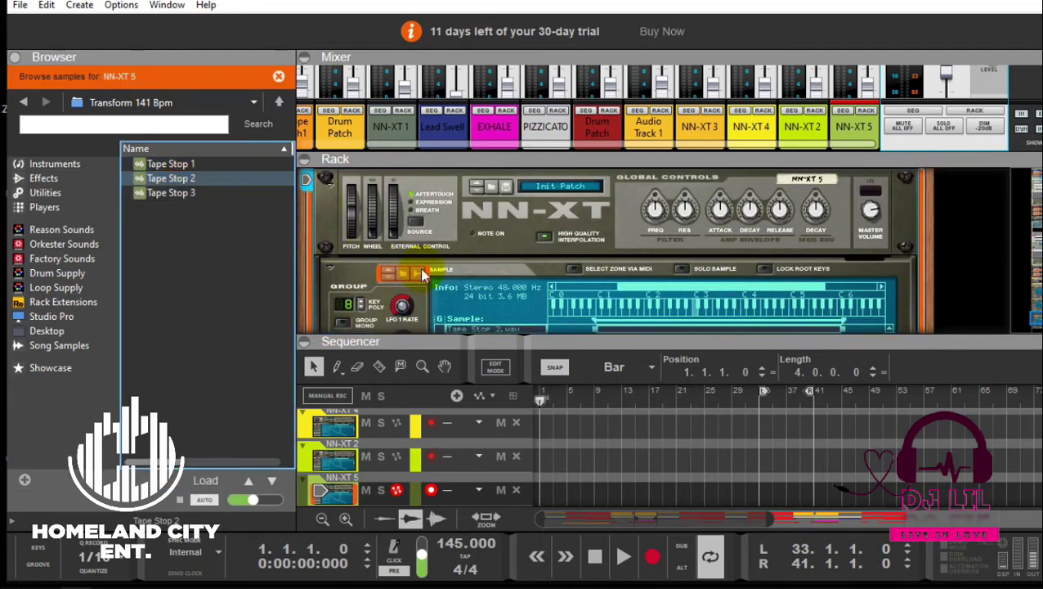
{"action": "left_click", "coordinate": [330, 268]}
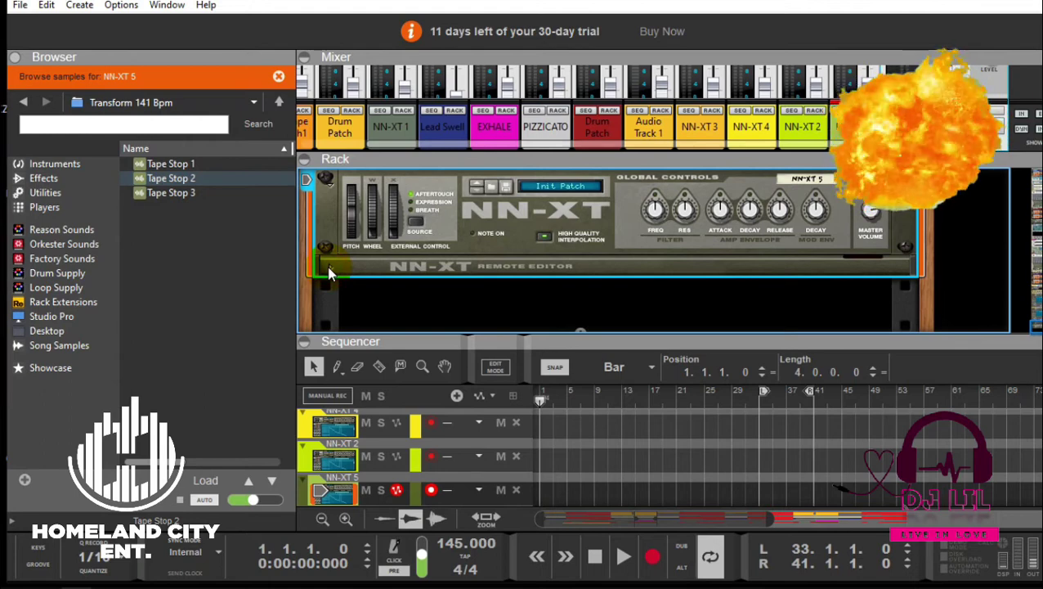
{"action": "left_click_drag", "start_coordinate": [675, 344], "coordinate": [691, 192]}
{"action": "key", "text": "space"}
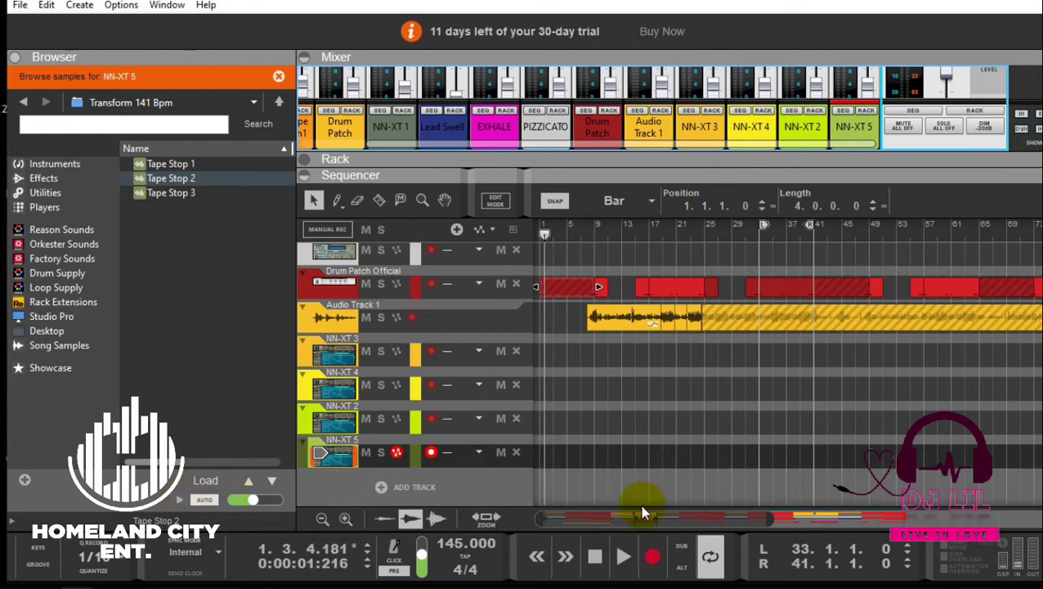
Step: Zoom the timeline in, arm the NN-XT 3 track, and show the On-screen Piano Keys
{"action": "left_click_drag", "start_coordinate": [768, 517], "coordinate": [742, 517]}
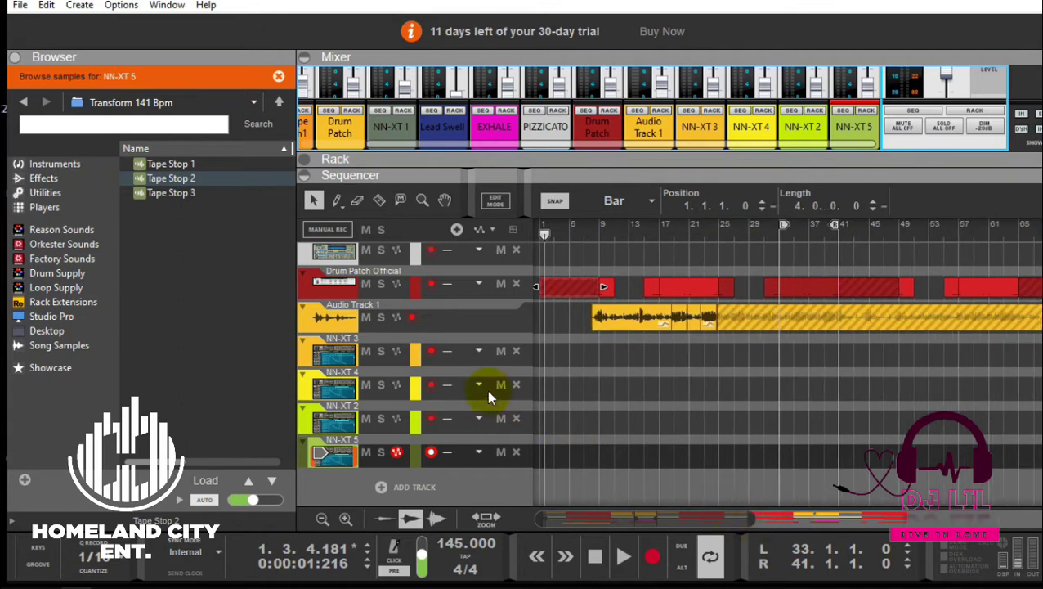
{"action": "left_click", "coordinate": [398, 359]}
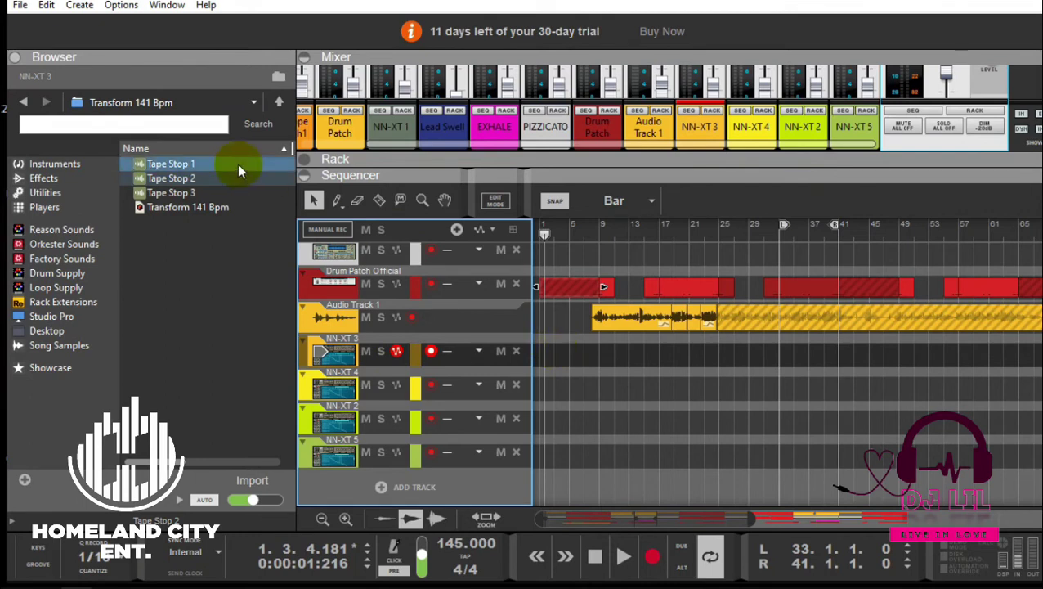
{"action": "left_click", "coordinate": [166, 5]}
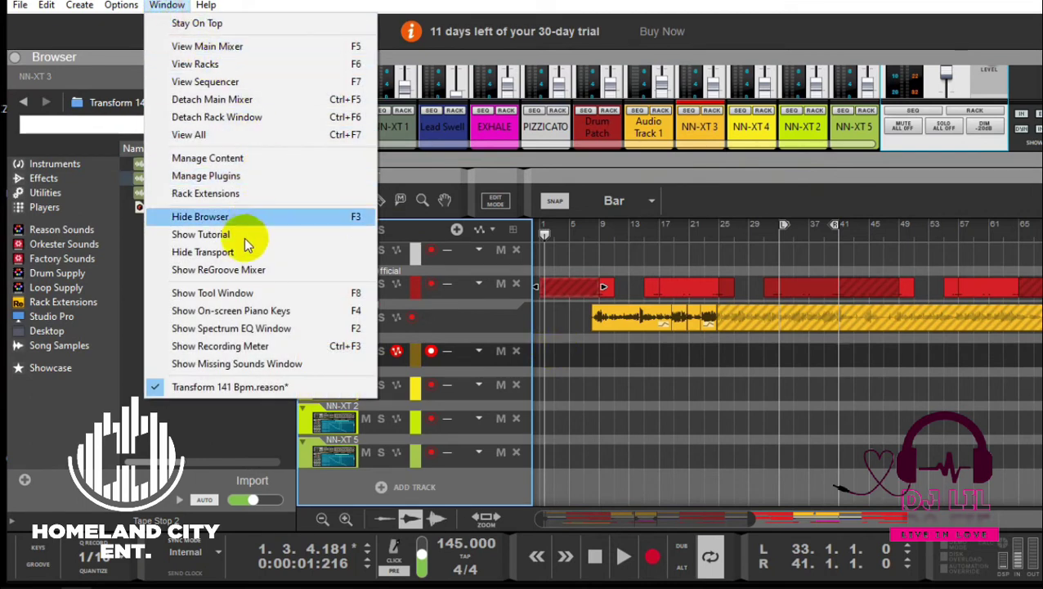
{"action": "left_click", "coordinate": [315, 307]}
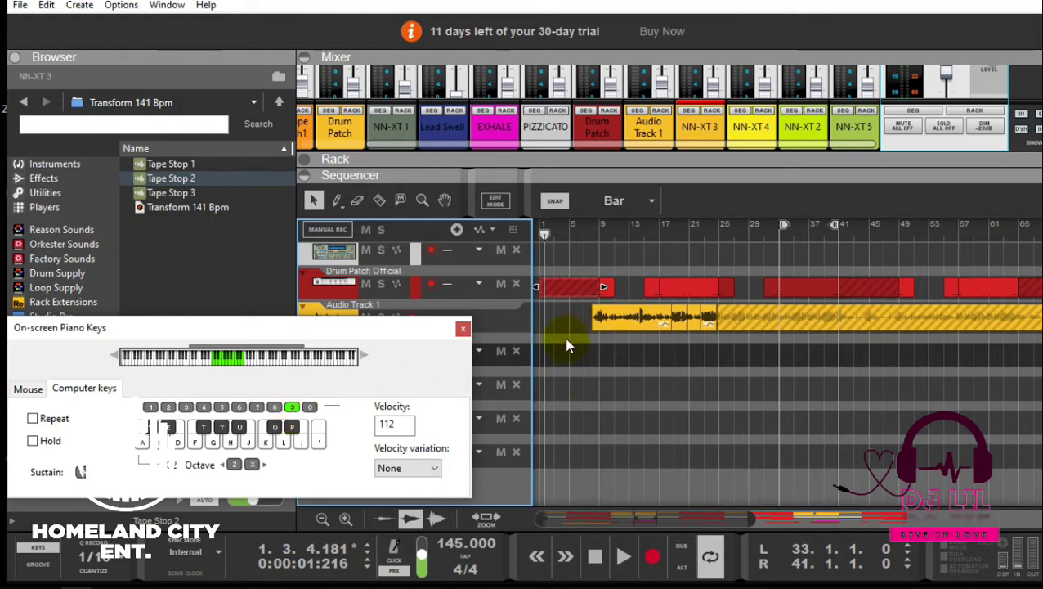
{"action": "left_click_drag", "start_coordinate": [586, 325], "coordinate": [549, 260]}
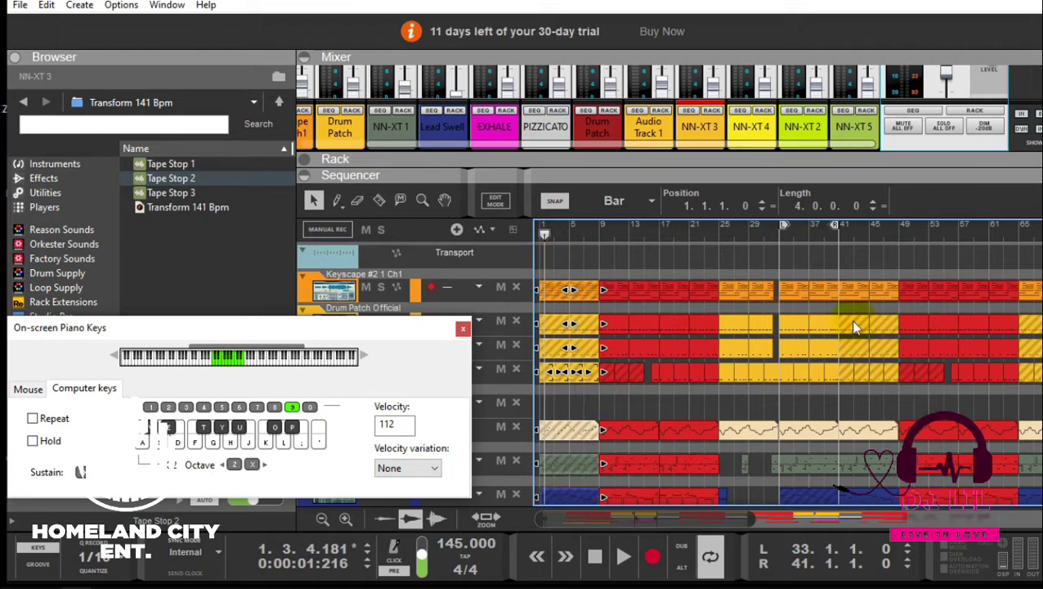
{"action": "key", "text": "KP_1"}
{"action": "key", "text": "space"}
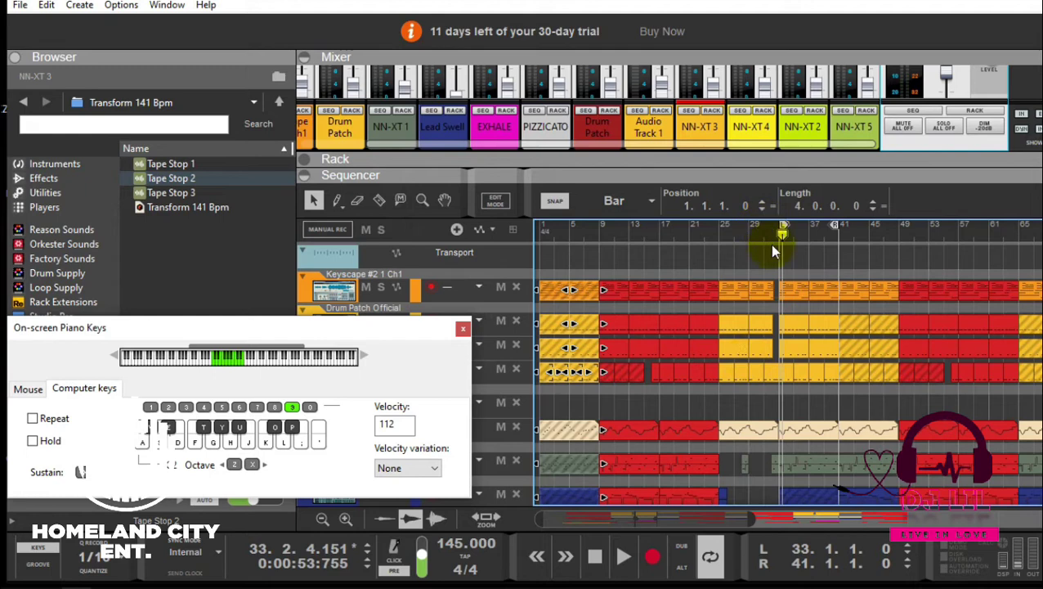
{"action": "left_click_drag", "start_coordinate": [777, 237], "coordinate": [478, 302]}
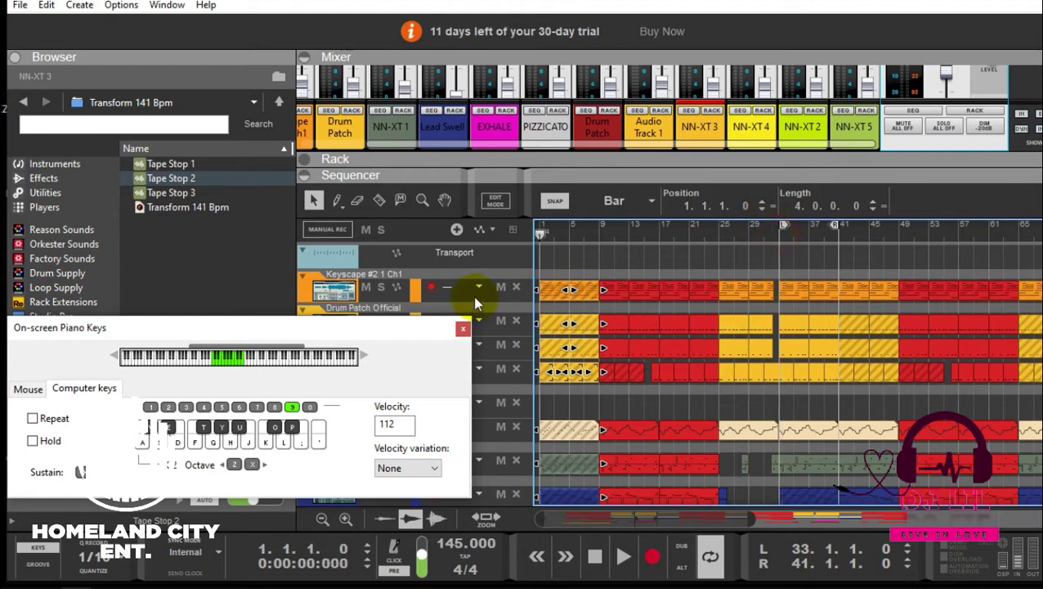
{"action": "key", "text": "space"}
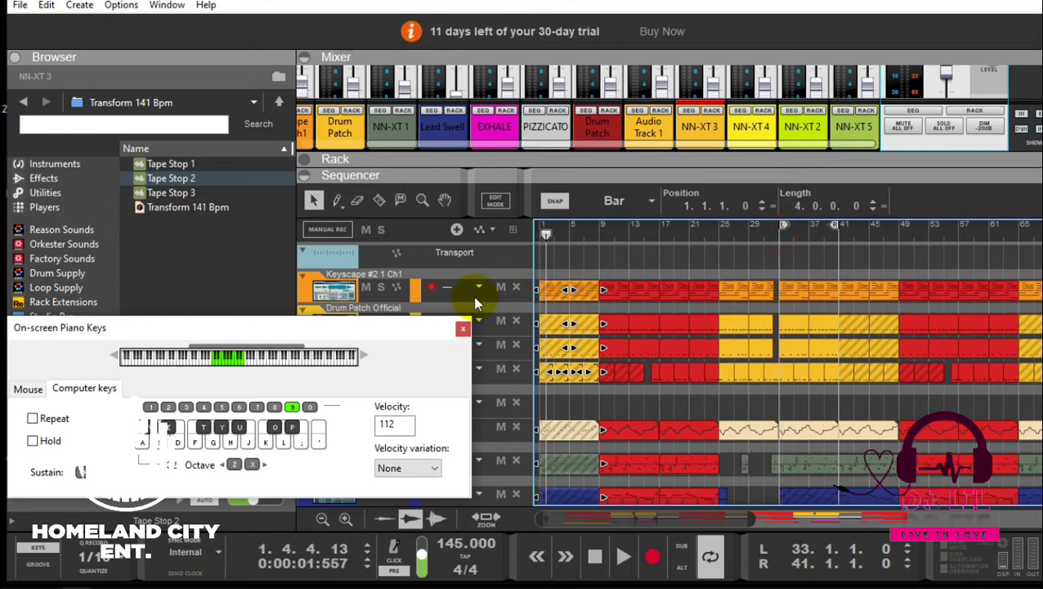
{"action": "left_click_drag", "start_coordinate": [785, 266], "coordinate": [842, 464]}
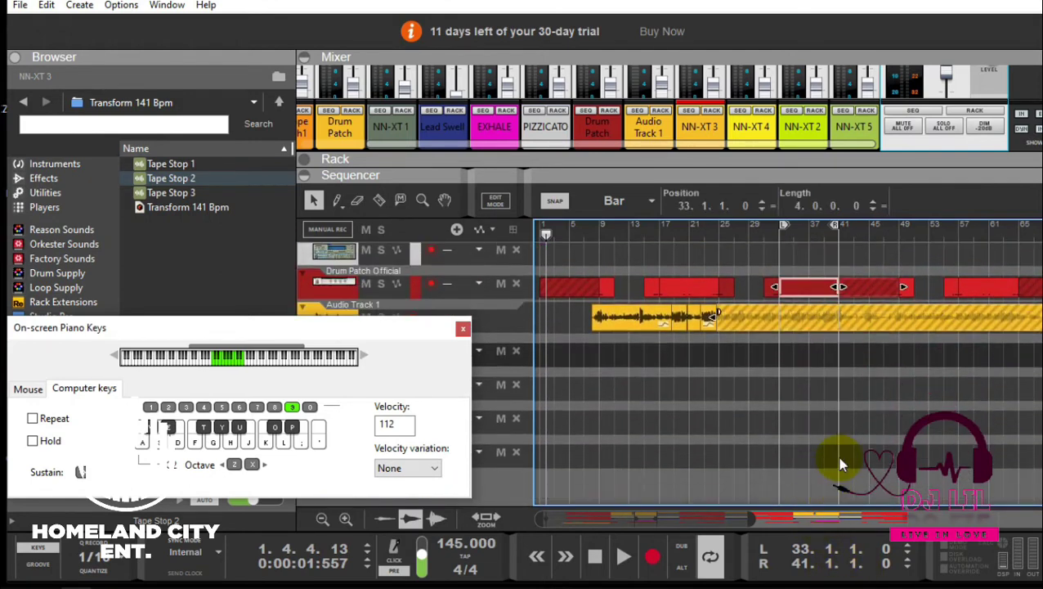
{"action": "left_click", "coordinate": [842, 465]}
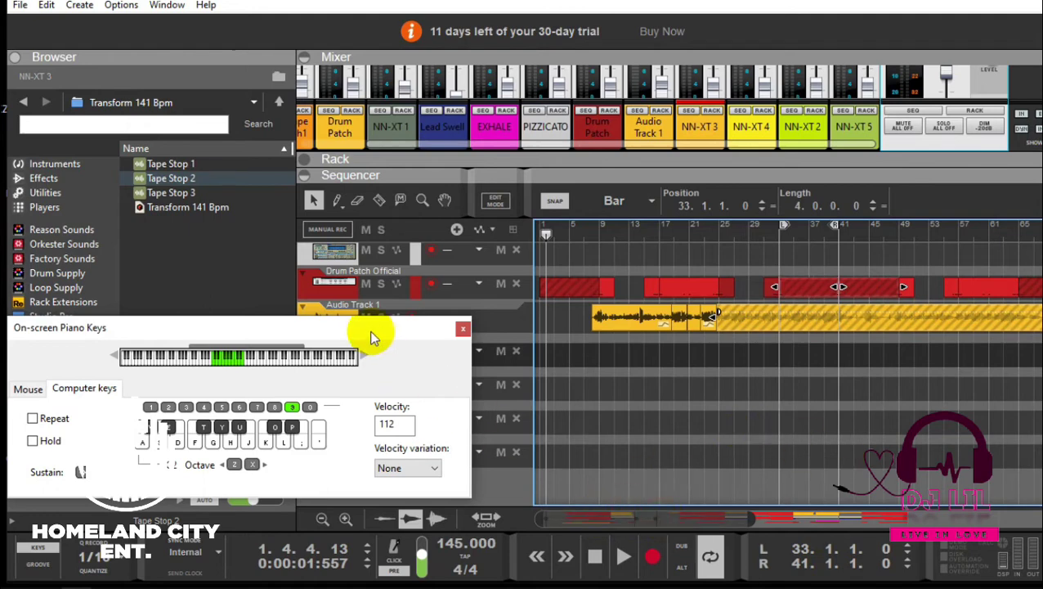
Step: Record a C3 note on NN-XT 3 from bar 1, then lengthen the new clip
{"action": "left_click_drag", "start_coordinate": [370, 336], "coordinate": [442, 93]}
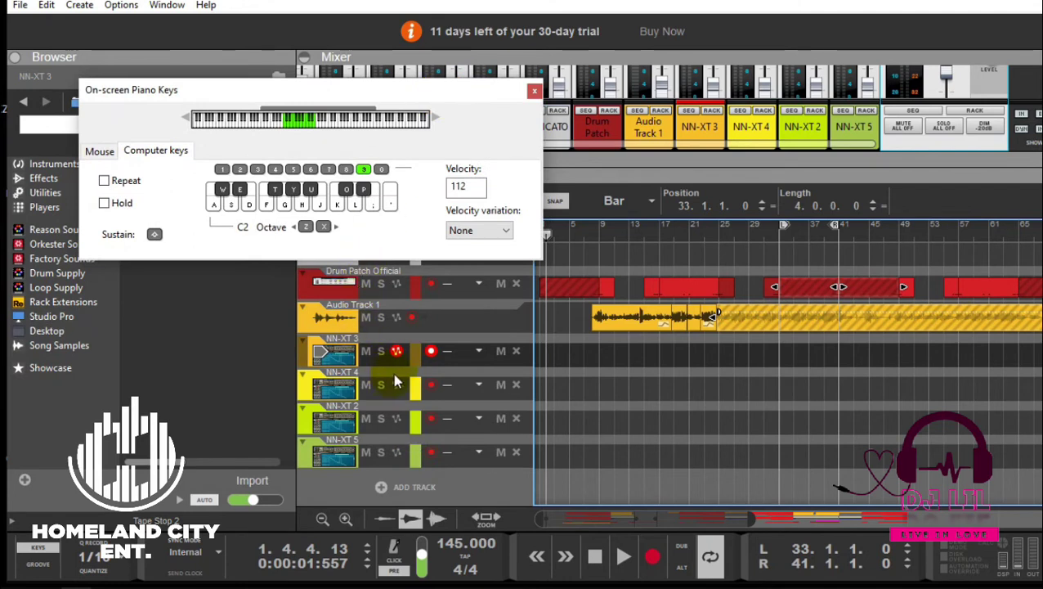
{"action": "left_click", "coordinate": [594, 556]}
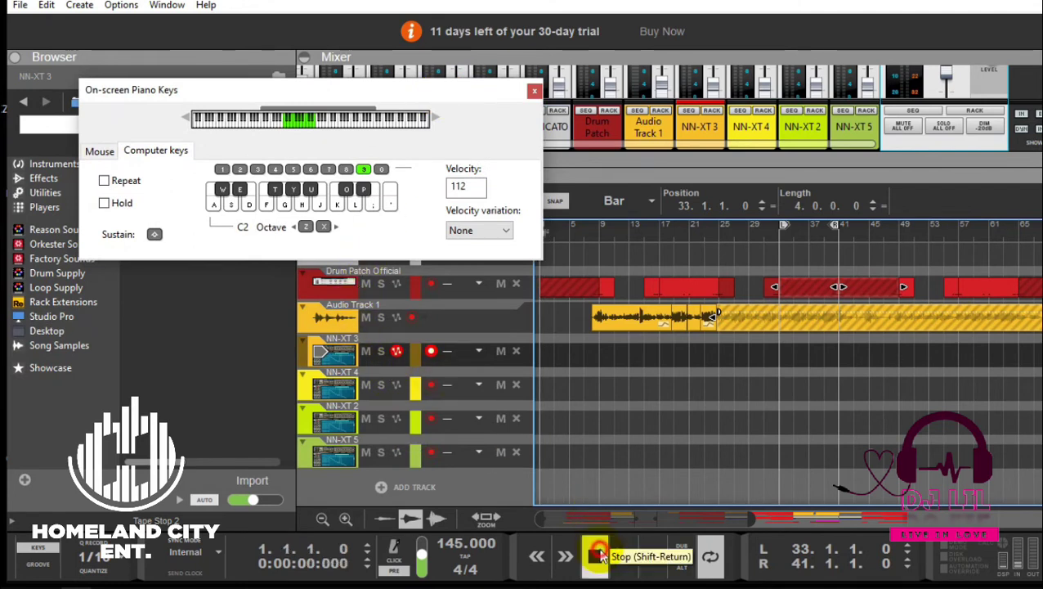
{"action": "left_click", "coordinate": [653, 558]}
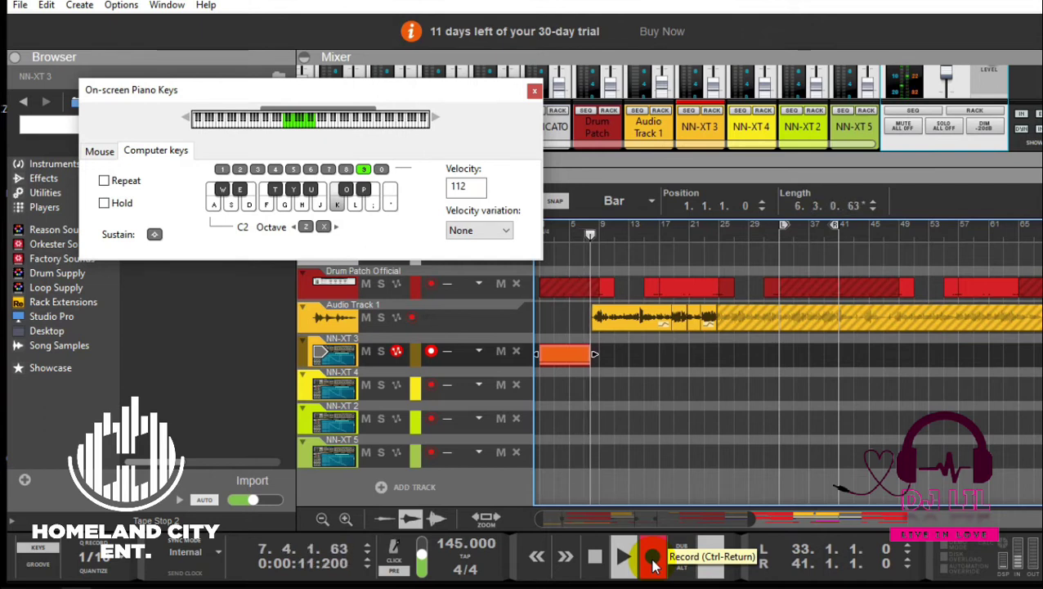
{"action": "key", "text": "space"}
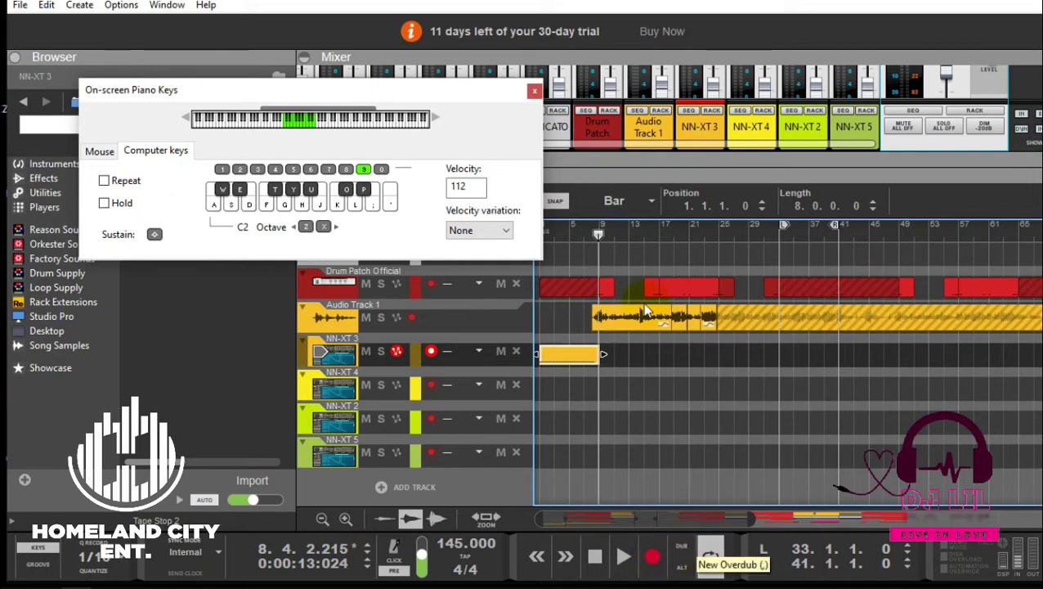
{"action": "mouse_move", "coordinate": [603, 353]}
{"action": "left_mouse_down"}
{"action": "mouse_move", "coordinate": [620, 354]}
{"action": "mouse_move", "coordinate": [601, 358]}
{"action": "left_mouse_up"}
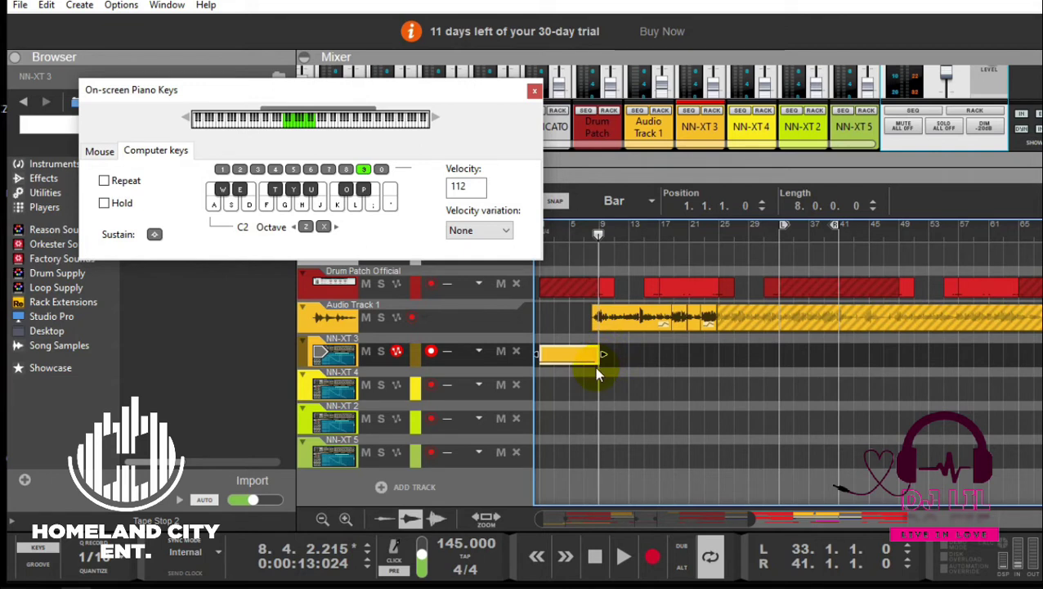
Step: Lengthen the recorded C3 note slightly in the clip editor and return to the arrangement
{"action": "double_click", "coordinate": [588, 359]}
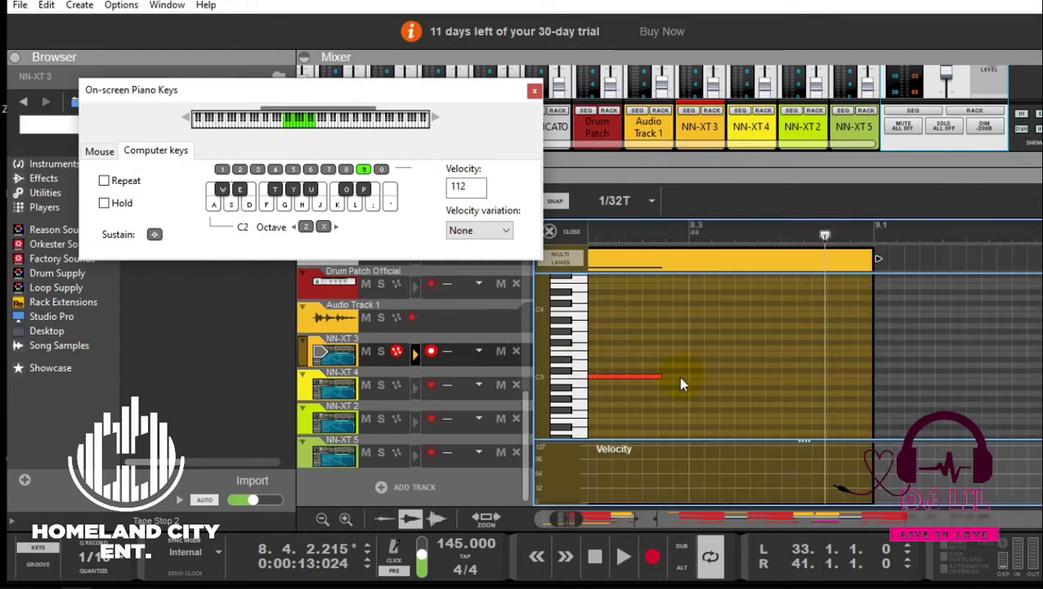
{"action": "left_click_drag", "start_coordinate": [656, 378], "coordinate": [660, 380]}
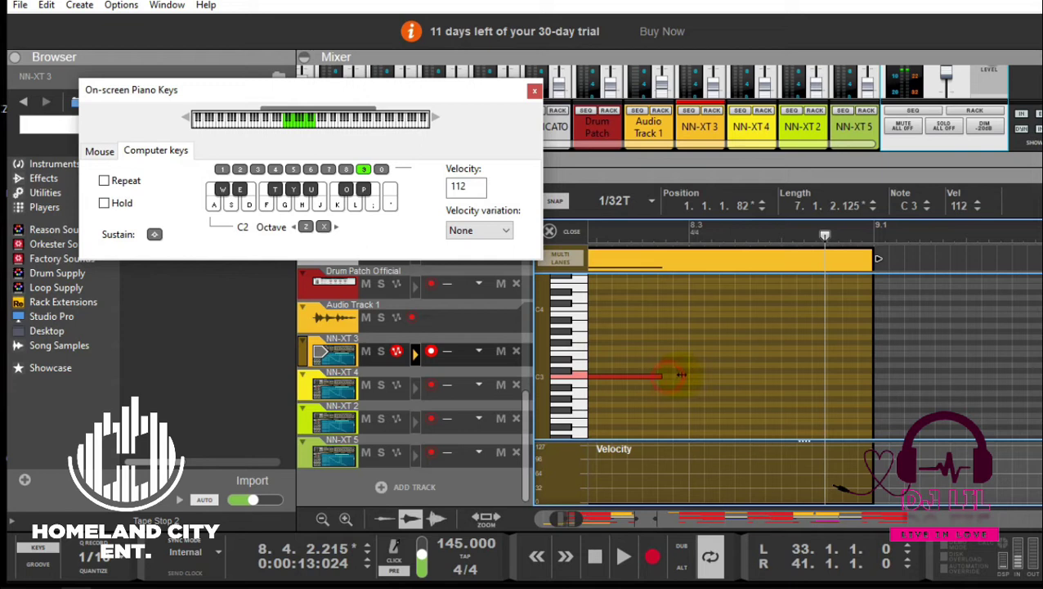
{"action": "left_click", "coordinate": [572, 231]}
Step: Play the NN-XT 3 part from bar 1 and bar 5, then reveal the NN-XT 3 panel
{"action": "left_click_drag", "start_coordinate": [663, 512], "coordinate": [580, 515]}
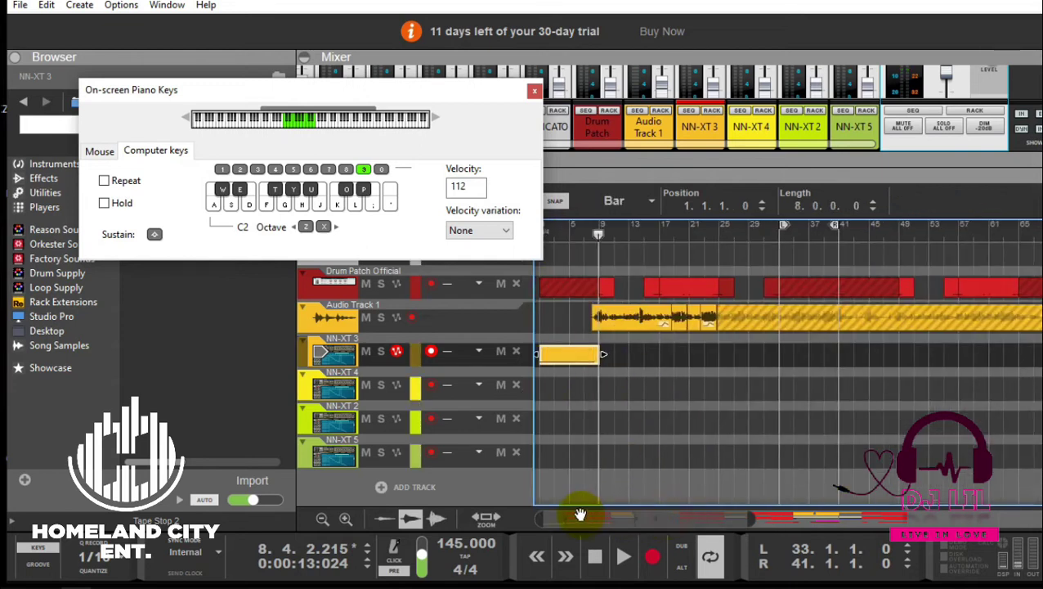
{"action": "left_click", "coordinate": [595, 564]}
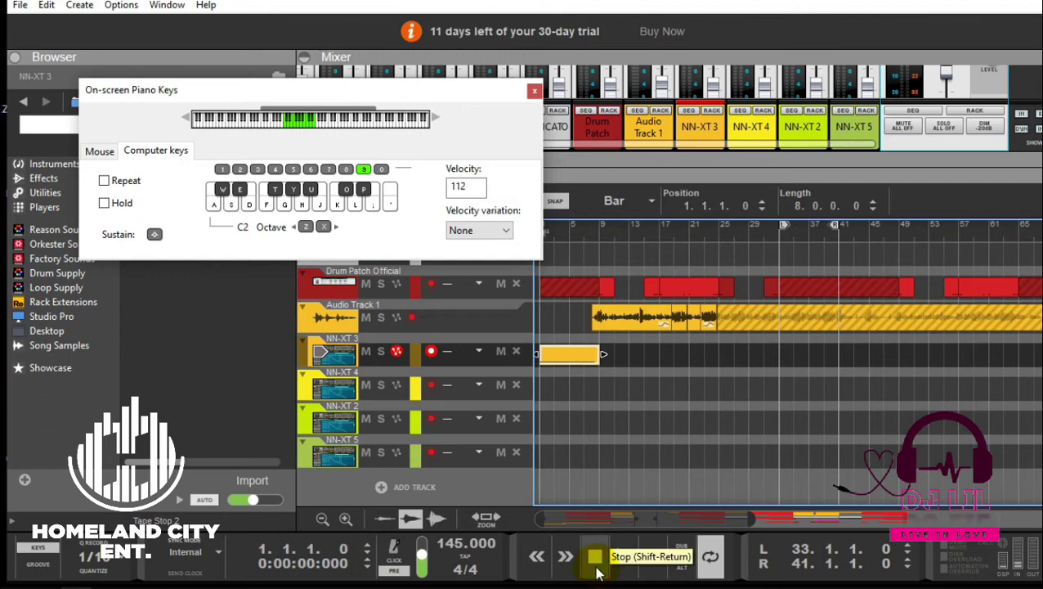
{"action": "key", "text": "space"}
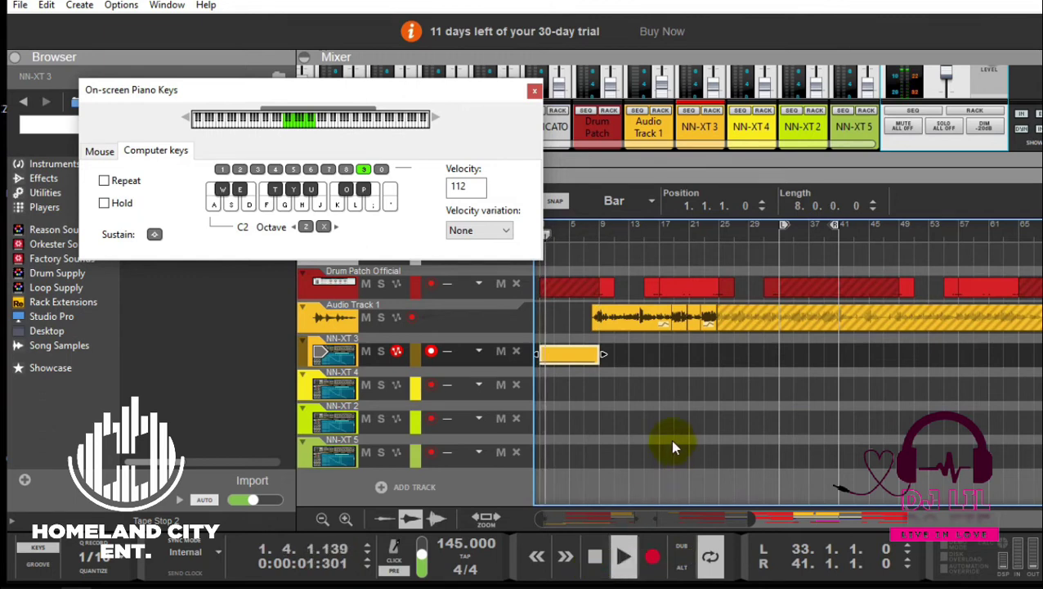
{"action": "left_click", "coordinate": [570, 237]}
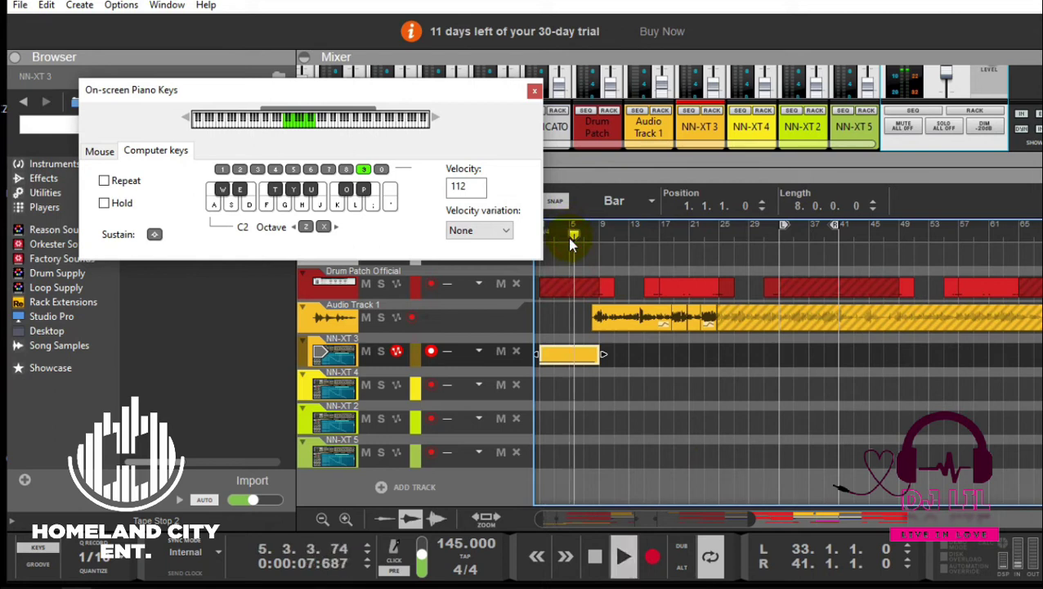
{"action": "key", "text": "space"}
{"action": "key", "text": "KP_1"}
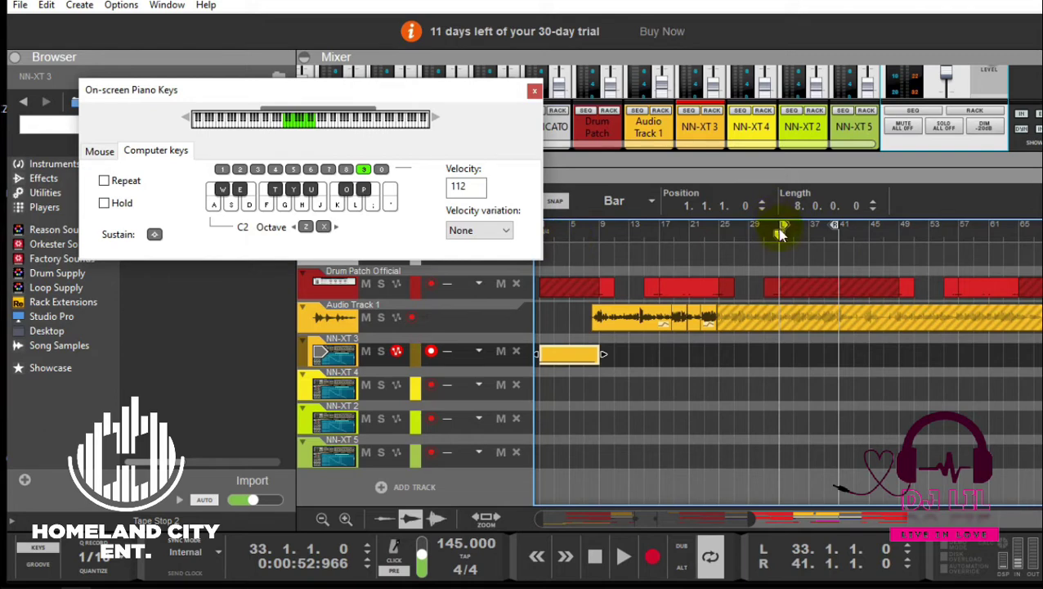
{"action": "key", "text": "KP_0"}
{"action": "left_click", "coordinate": [607, 170]}
{"action": "left_click_drag", "start_coordinate": [607, 200], "coordinate": [609, 378]}
Step: Create a Pitch Bend automation lane from the NN-XT 3 pitch wheel and close the piano keys
{"action": "left_click_drag", "start_coordinate": [480, 100], "coordinate": [513, 340]}
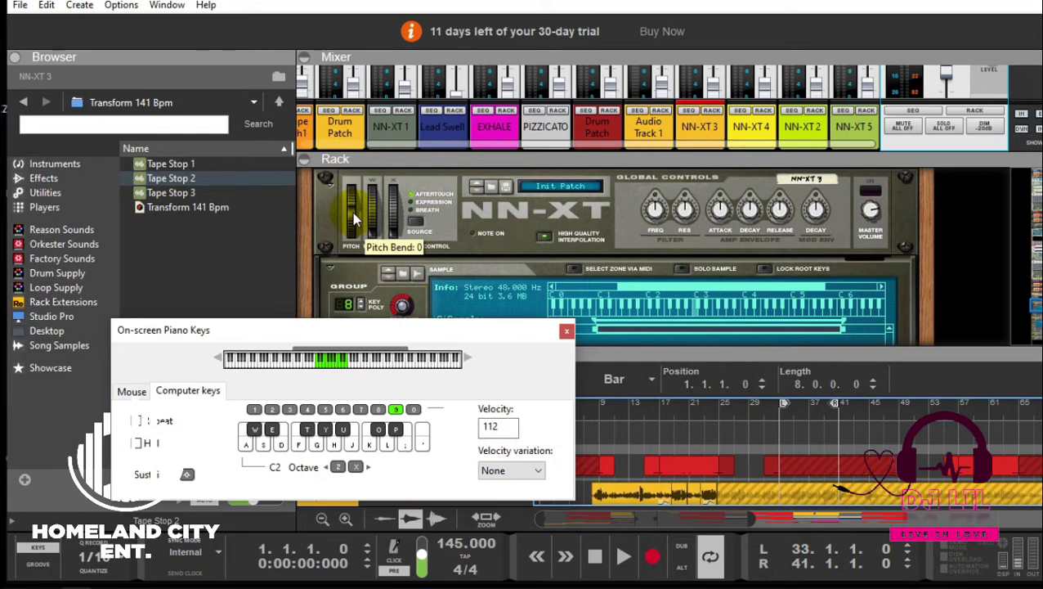
{"action": "right_click", "coordinate": [352, 211]}
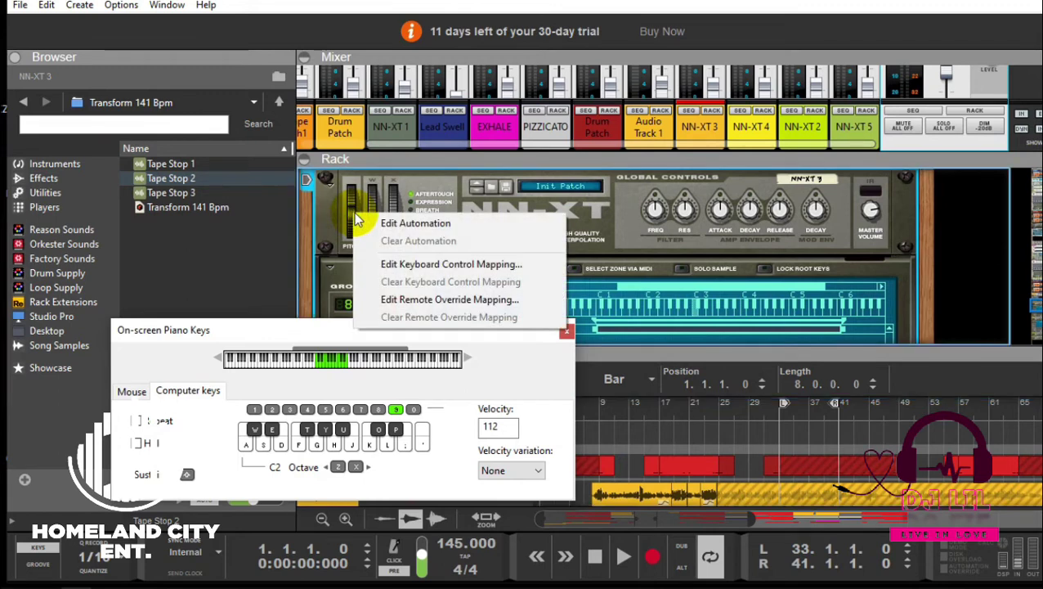
{"action": "left_click", "coordinate": [413, 224]}
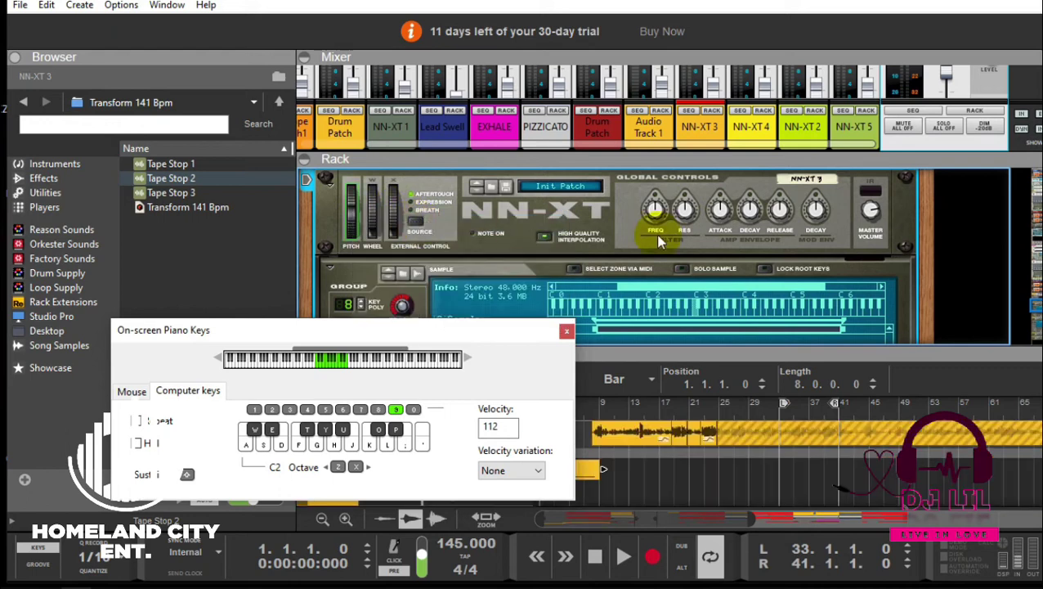
{"action": "left_click_drag", "start_coordinate": [775, 353], "coordinate": [880, 263]}
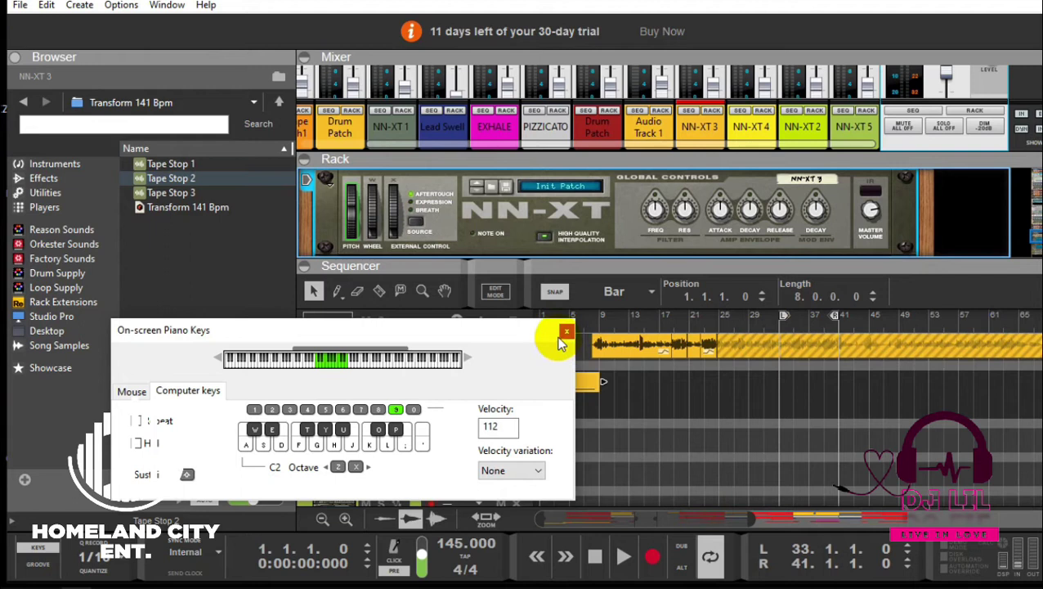
{"action": "left_click", "coordinate": [566, 333]}
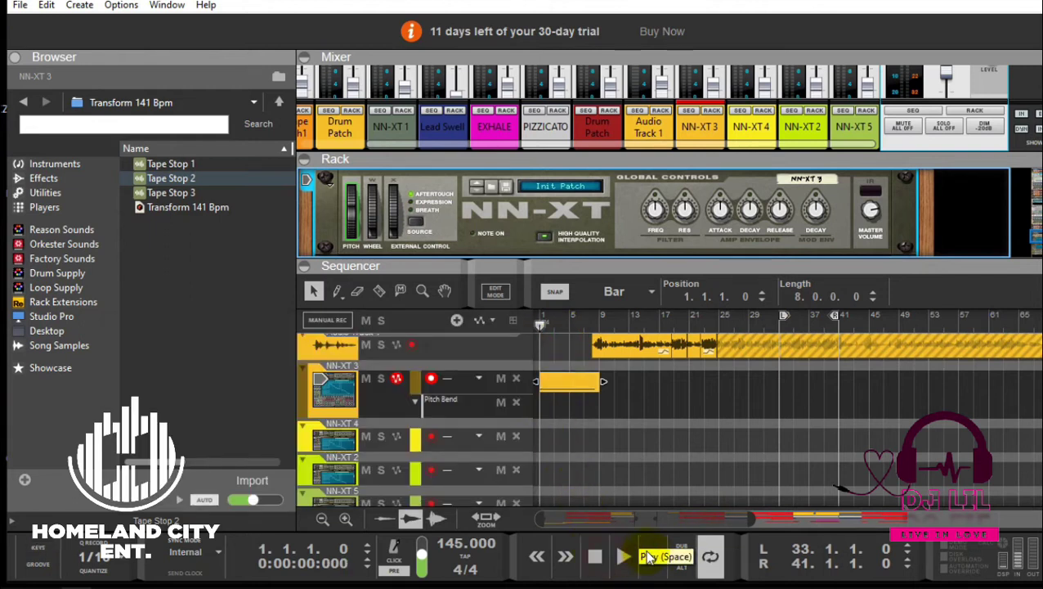
{"action": "left_click", "coordinate": [653, 557]}
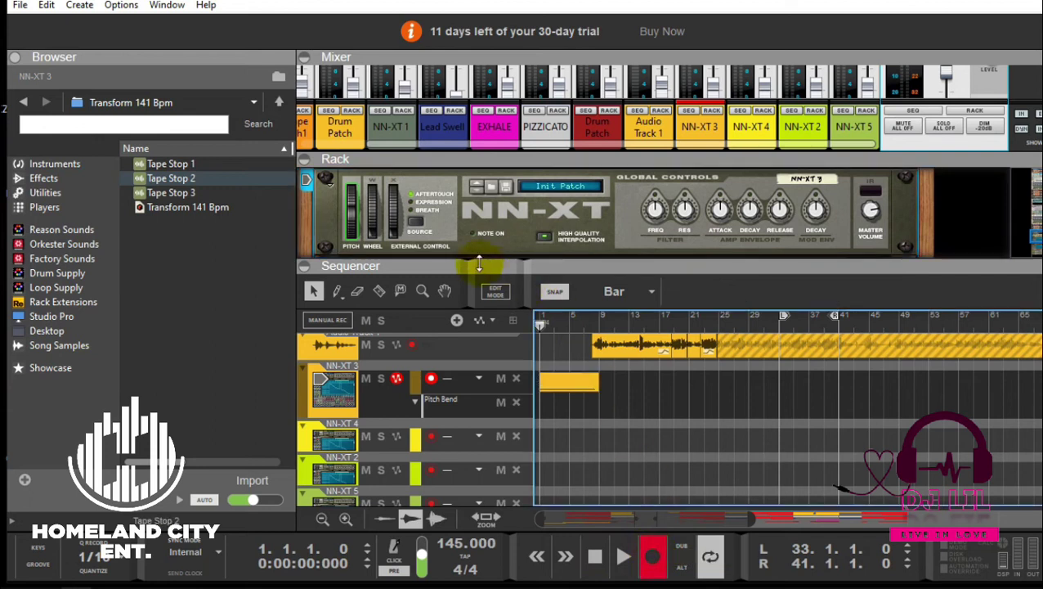
{"action": "left_click", "coordinate": [353, 206]}
{"action": "mouse_move", "coordinate": [353, 206]}
{"action": "left_mouse_down"}
{"action": "mouse_move", "coordinate": [358, 233]}
{"action": "mouse_move", "coordinate": [352, 200]}
{"action": "left_mouse_up"}
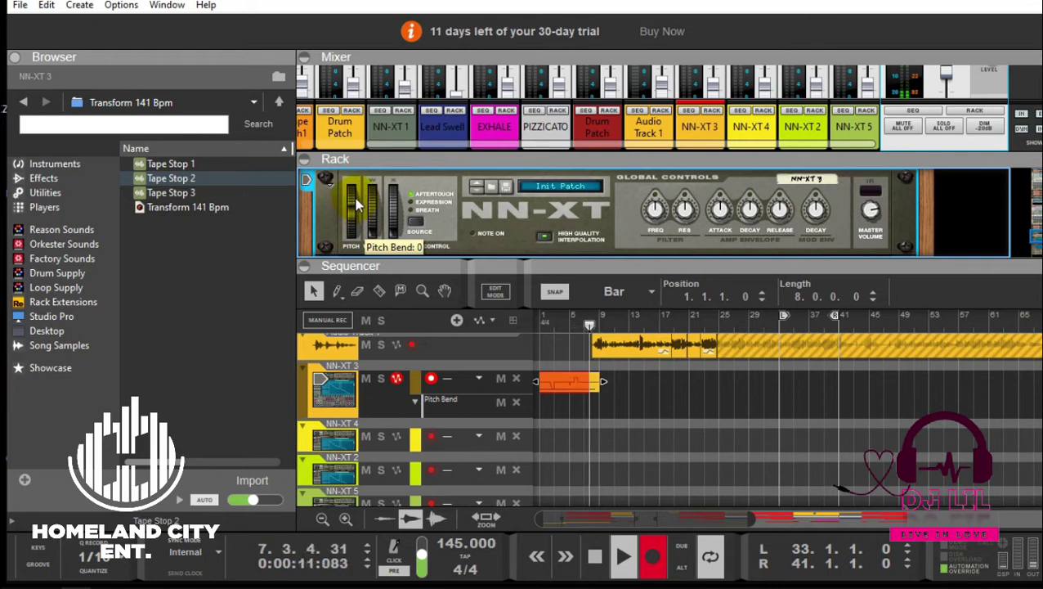
{"action": "left_click", "coordinate": [355, 203]}
{"action": "left_click_drag", "start_coordinate": [354, 203], "coordinate": [356, 242]}
{"action": "key", "text": "space"}
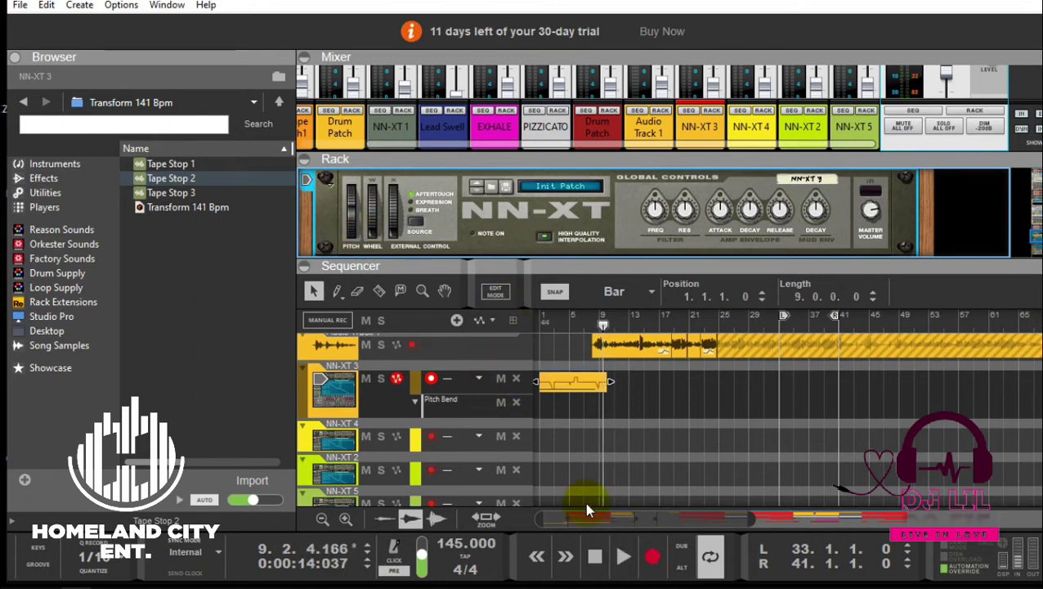
{"action": "left_click", "coordinate": [598, 557]}
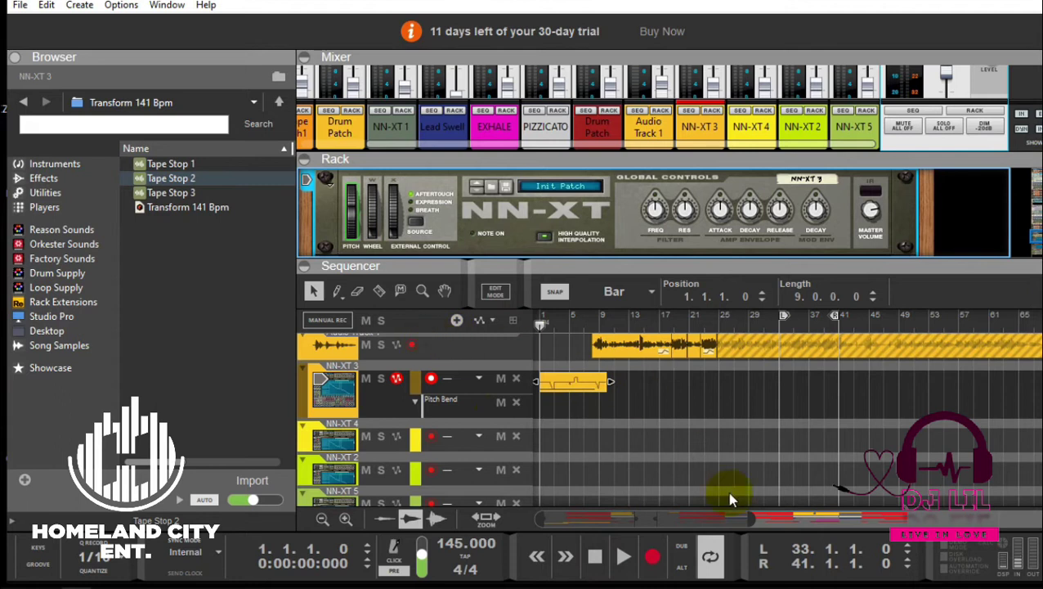
{"action": "left_click", "coordinate": [622, 440]}
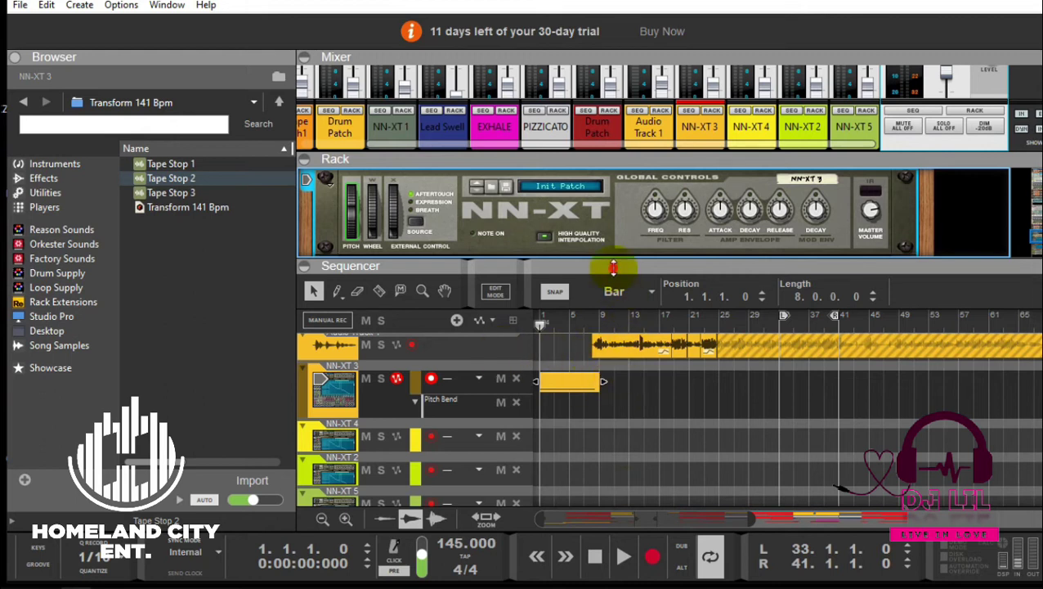
{"action": "left_click_drag", "start_coordinate": [613, 267], "coordinate": [613, 224]}
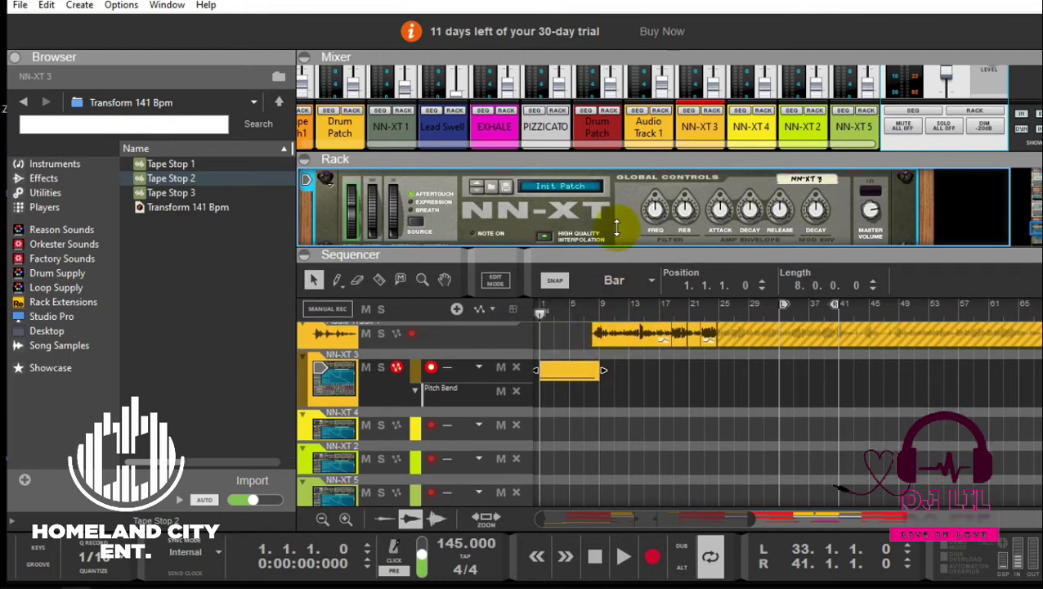
Step: Mute Audio Track 1 and select the long C3 note in the NN-XT 3 clip
{"action": "left_click", "coordinate": [366, 333]}
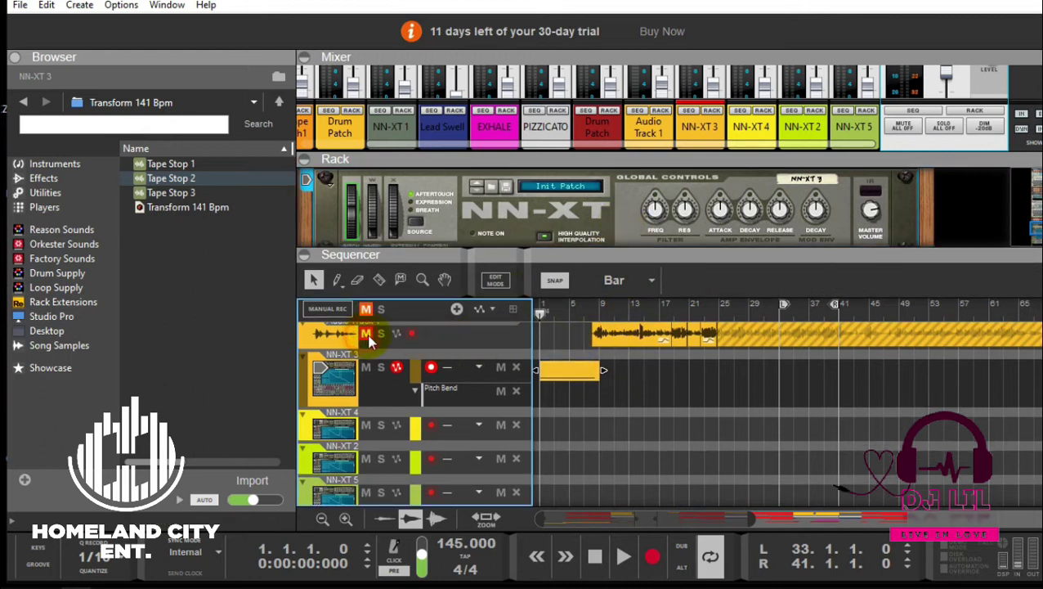
{"action": "double_click", "coordinate": [574, 372]}
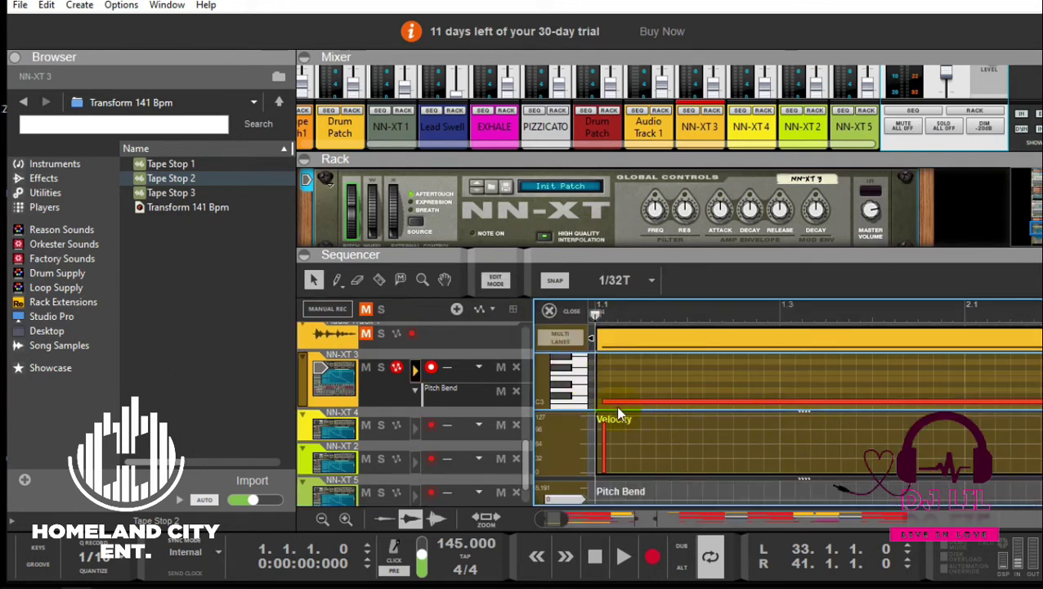
{"action": "left_click", "coordinate": [613, 398]}
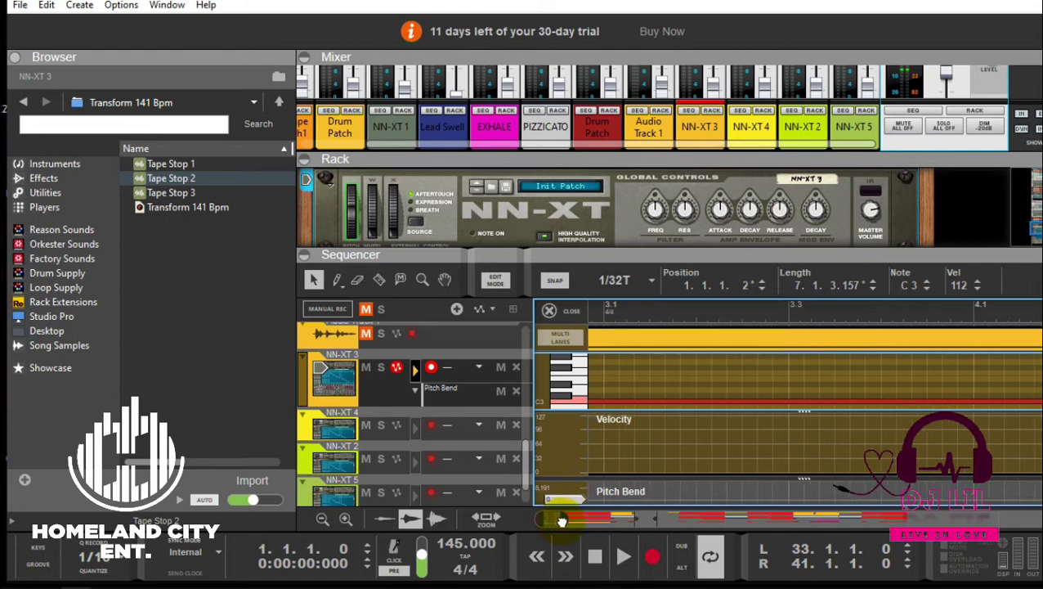
{"action": "left_click_drag", "start_coordinate": [555, 520], "coordinate": [574, 518]}
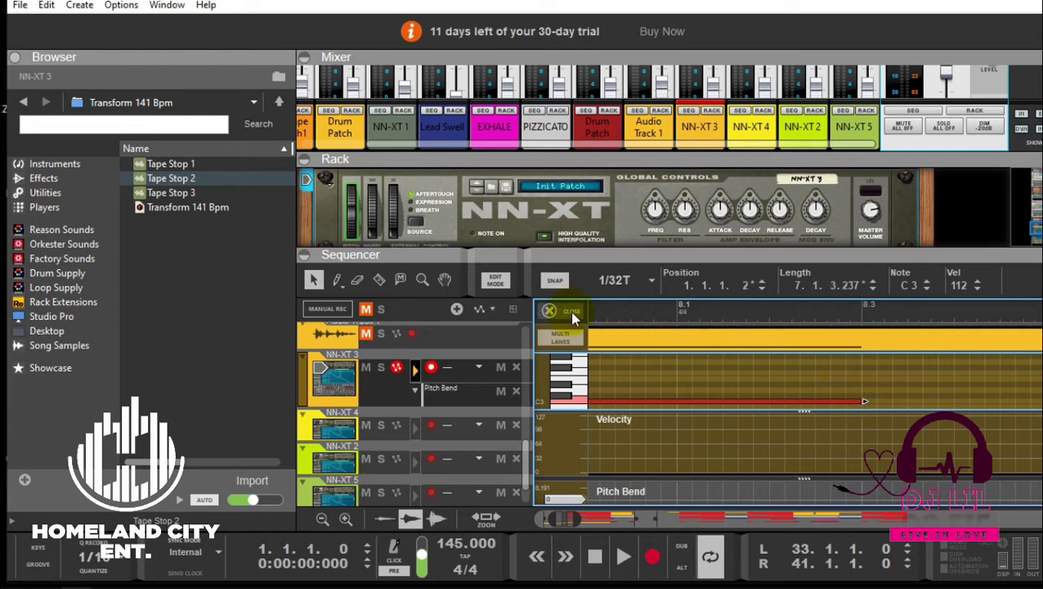
Step: Check that the C3 note ends near bar 8.3, then return the song position to bar 1
{"action": "left_click", "coordinate": [862, 311]}
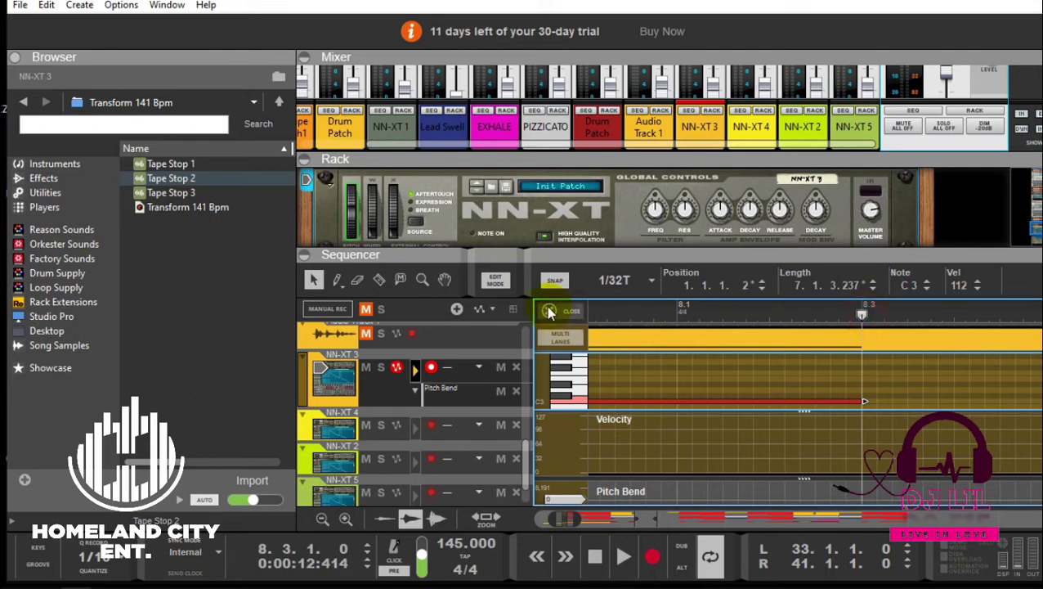
{"action": "left_click", "coordinate": [564, 311]}
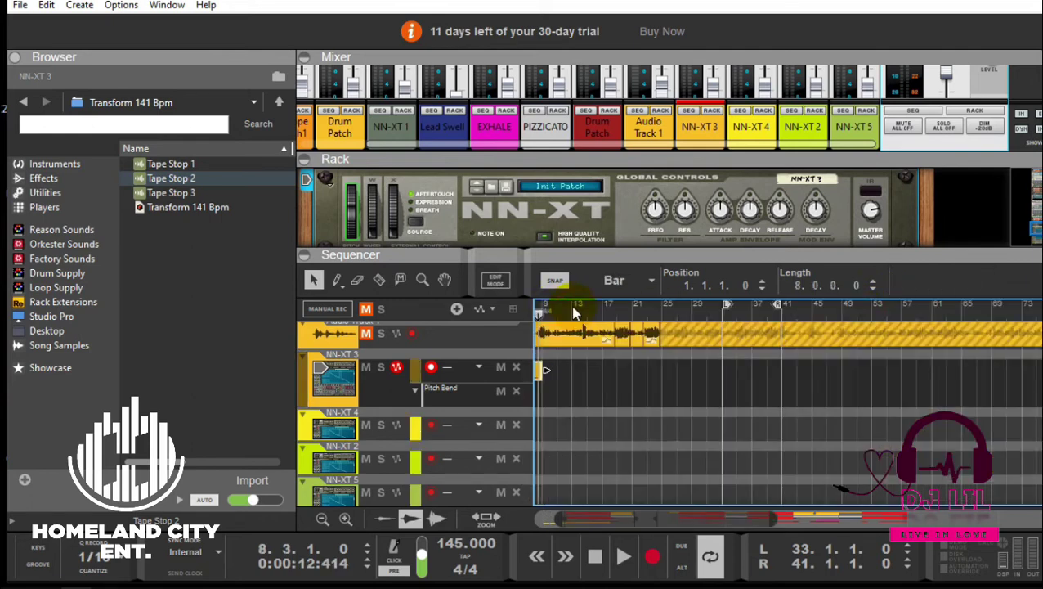
{"action": "left_click_drag", "start_coordinate": [652, 524], "coordinate": [524, 516]}
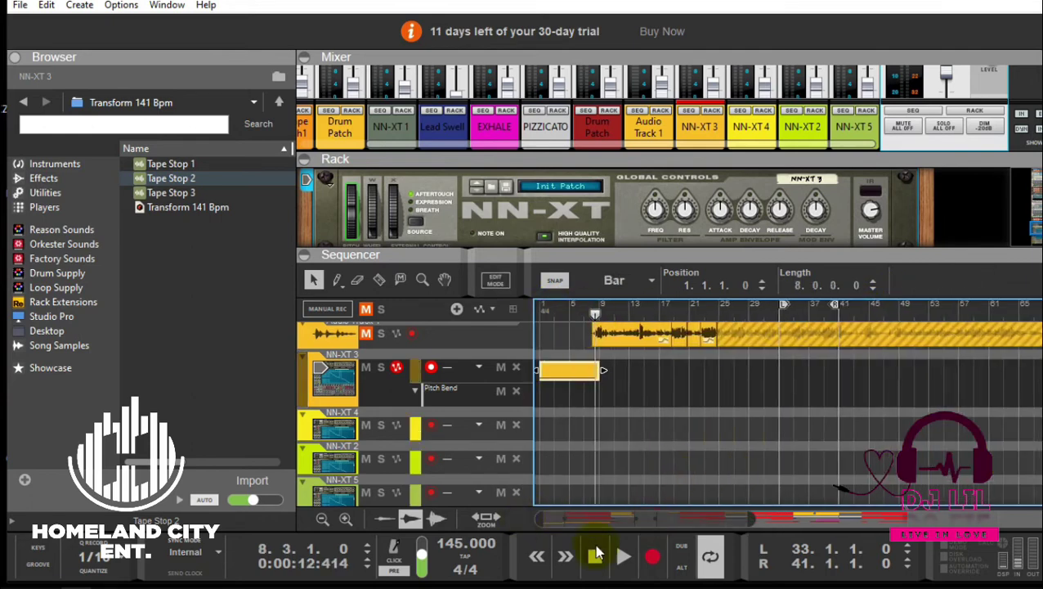
{"action": "left_click", "coordinate": [603, 559]}
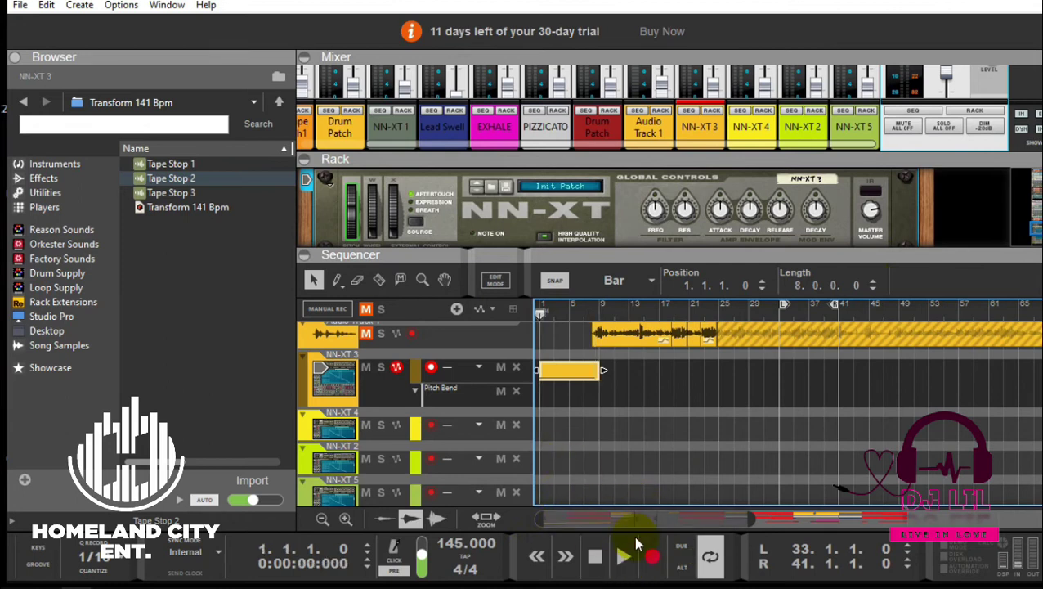
Step: Record a full downward pitch-bend dip near the note's end, stretching the NN-XT 3 clip to 9 bars
{"action": "left_click", "coordinate": [652, 554]}
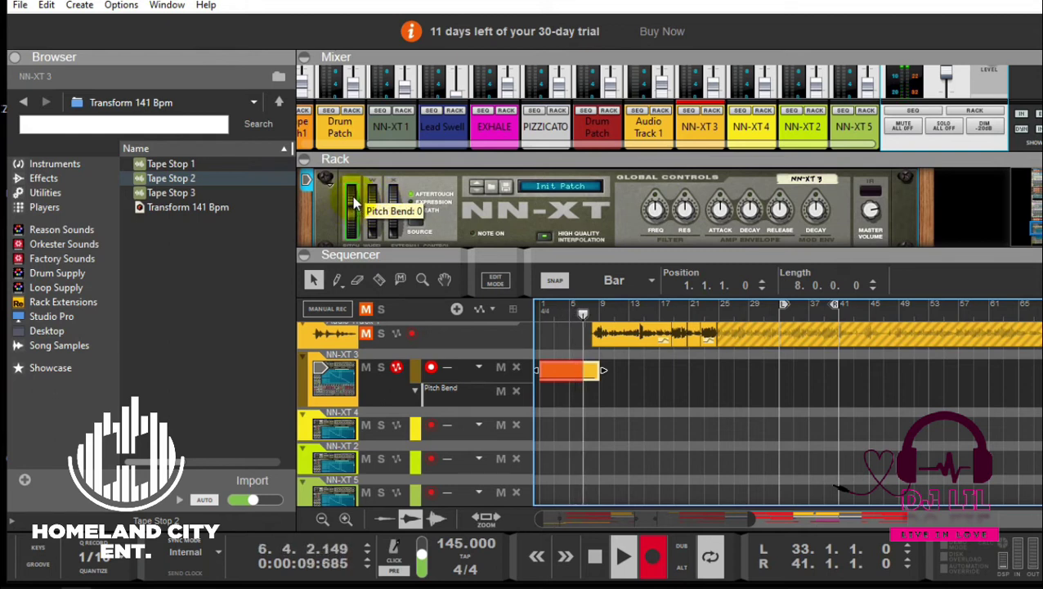
{"action": "left_click_drag", "start_coordinate": [354, 204], "coordinate": [358, 237]}
{"action": "key", "text": "space"}
{"action": "left_click", "coordinate": [726, 311]}
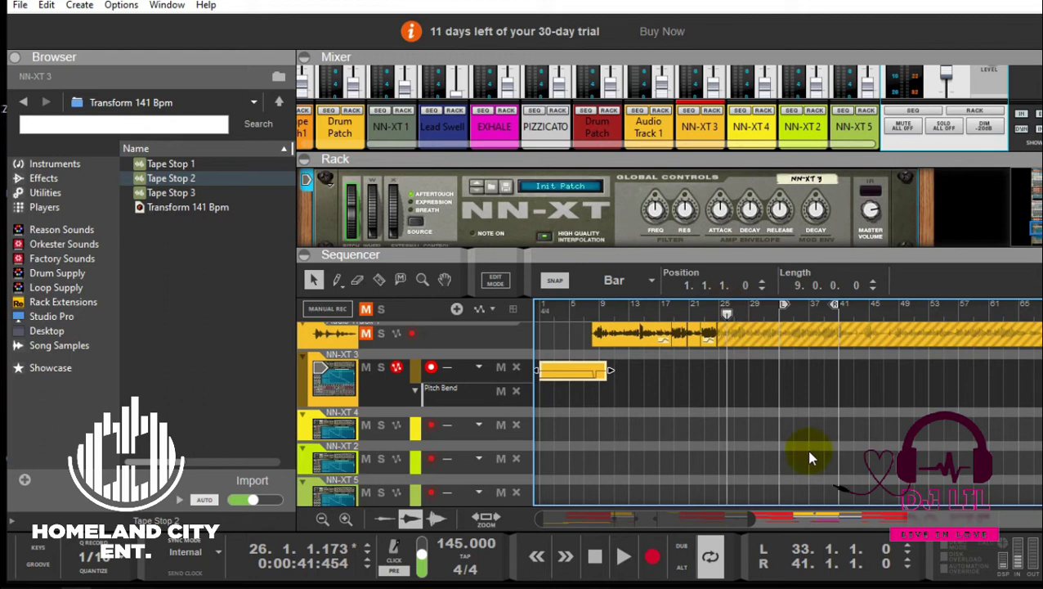
Step: Show bar 8 of the NN-XT 3 clip with a taller note lane and select a pitch-bend point at -8192
{"action": "double_click", "coordinate": [590, 374]}
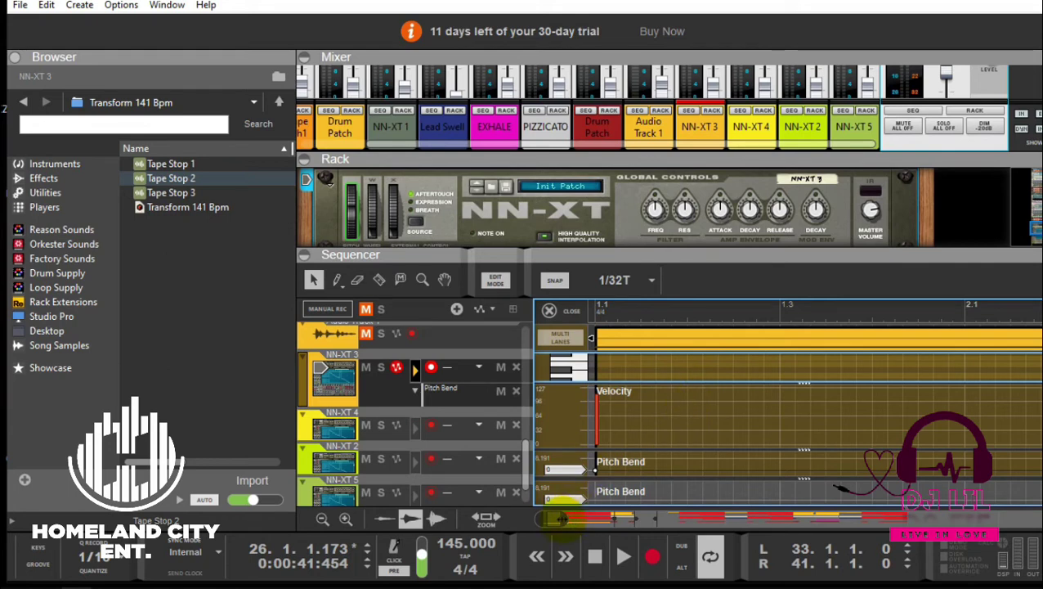
{"action": "left_click_drag", "start_coordinate": [557, 518], "coordinate": [576, 518]}
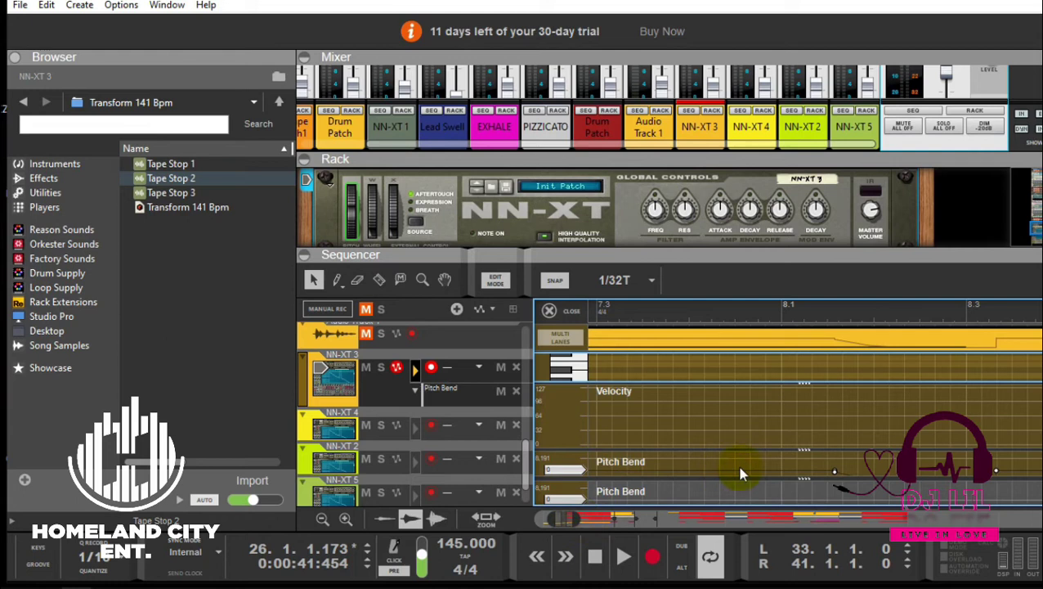
{"action": "left_click_drag", "start_coordinate": [757, 478], "coordinate": [783, 433]}
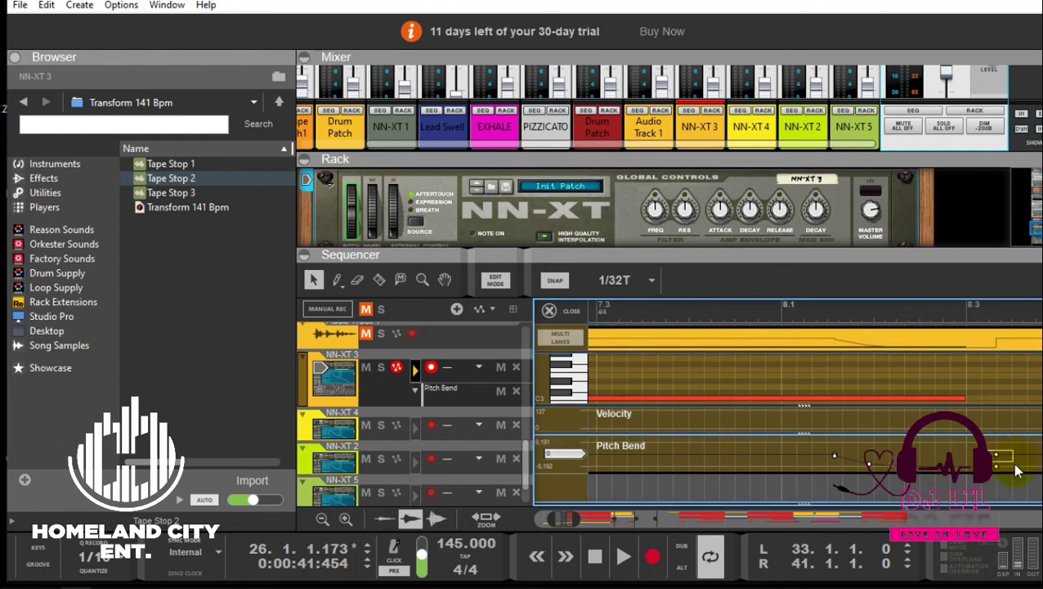
{"action": "left_click", "coordinate": [1012, 468]}
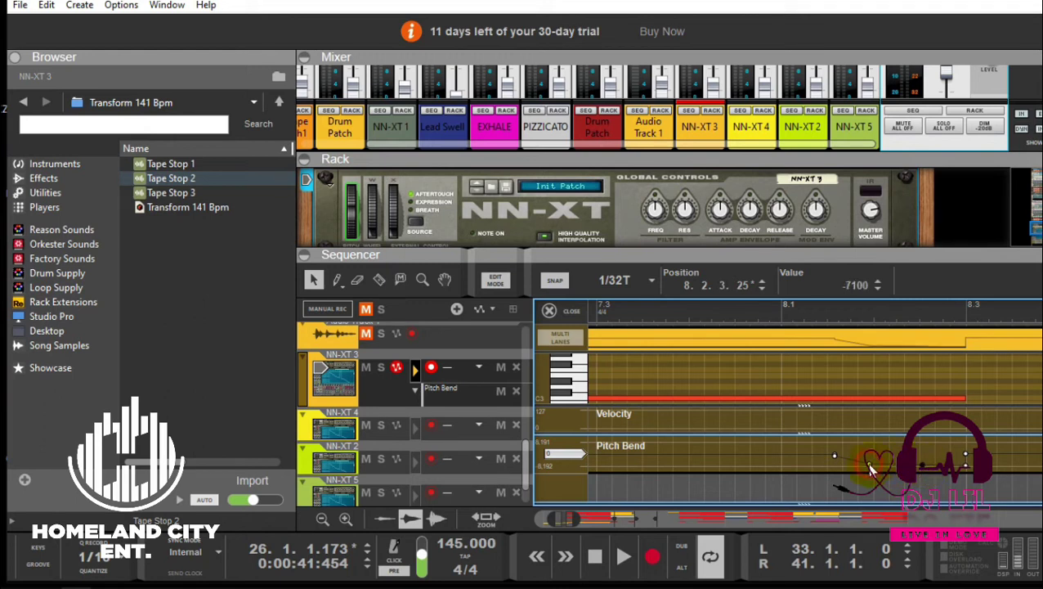
Step: Play the pitch-bend dip back from the left locator
{"action": "left_click", "coordinate": [760, 383]}
{"action": "key", "text": "space"}
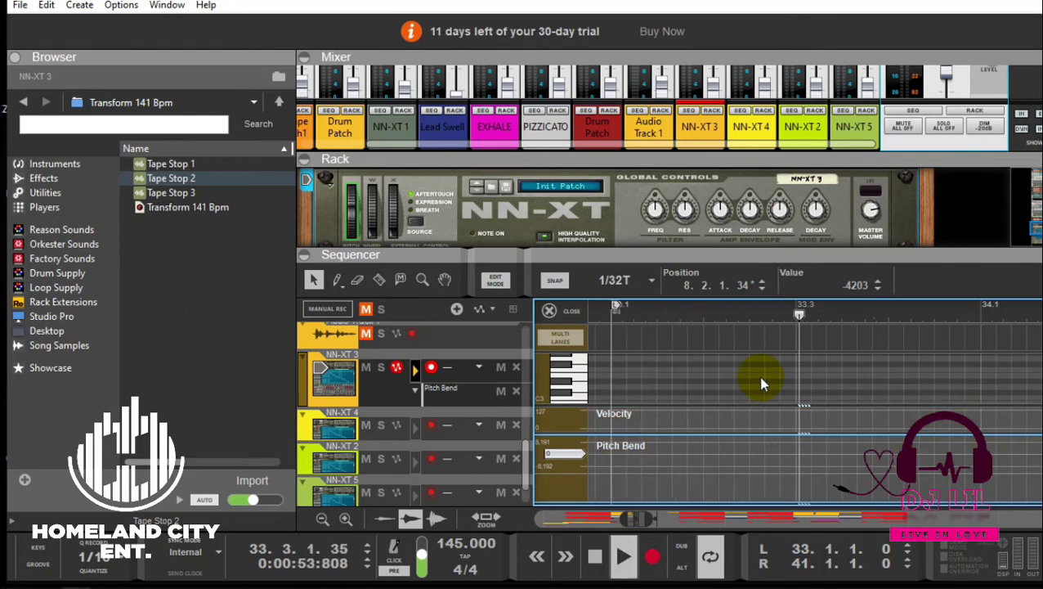
{"action": "key", "text": "space"}
Step: Close the note editor and play the song from the beginning
{"action": "left_click", "coordinate": [564, 311]}
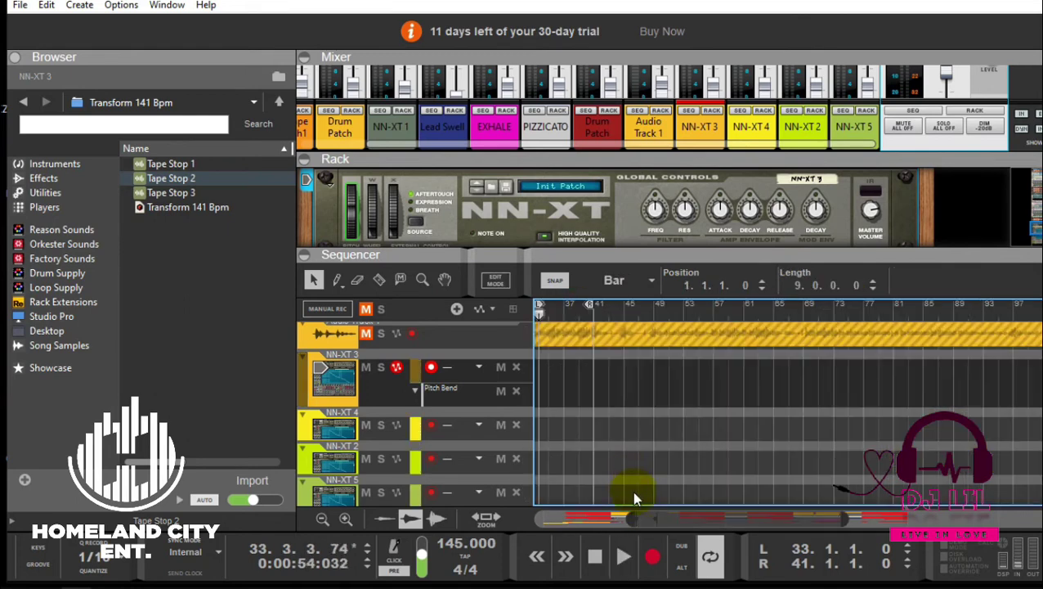
{"action": "left_click", "coordinate": [596, 556]}
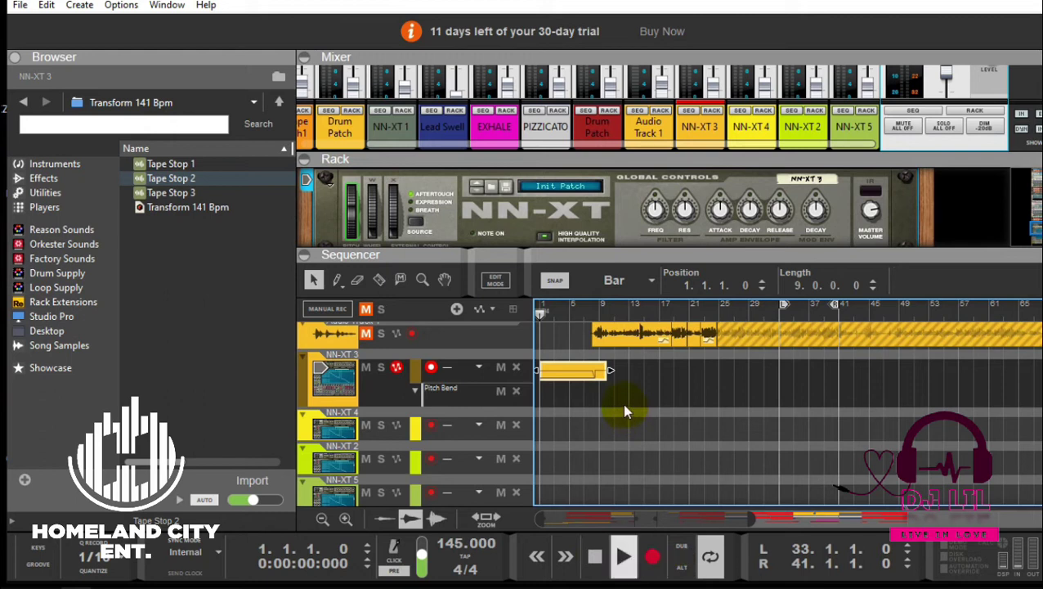
{"action": "key", "text": "space"}
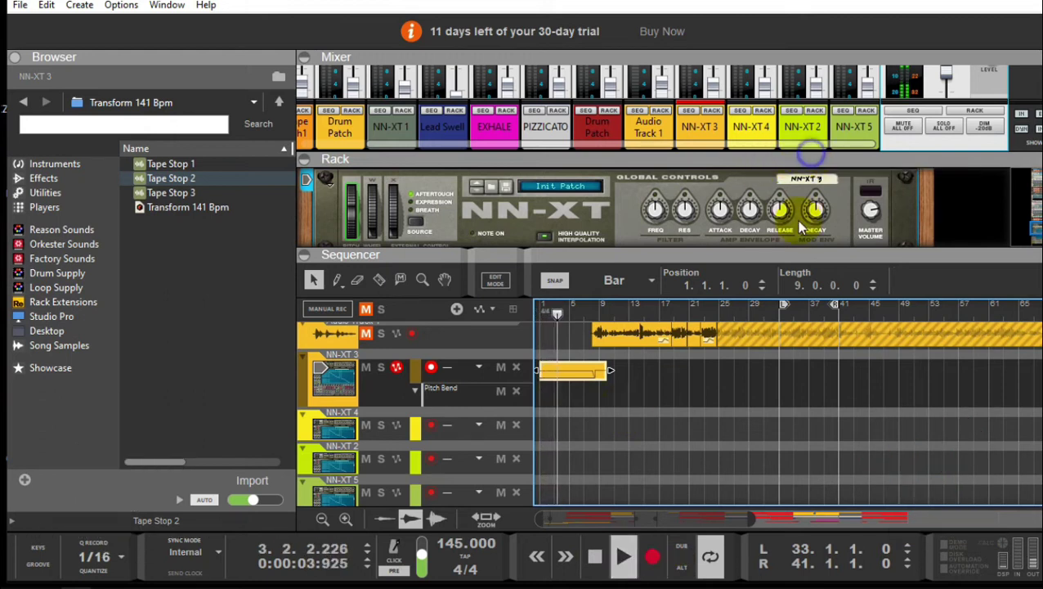
{"action": "right_click", "coordinate": [780, 305]}
{"action": "left_click", "coordinate": [813, 161]}
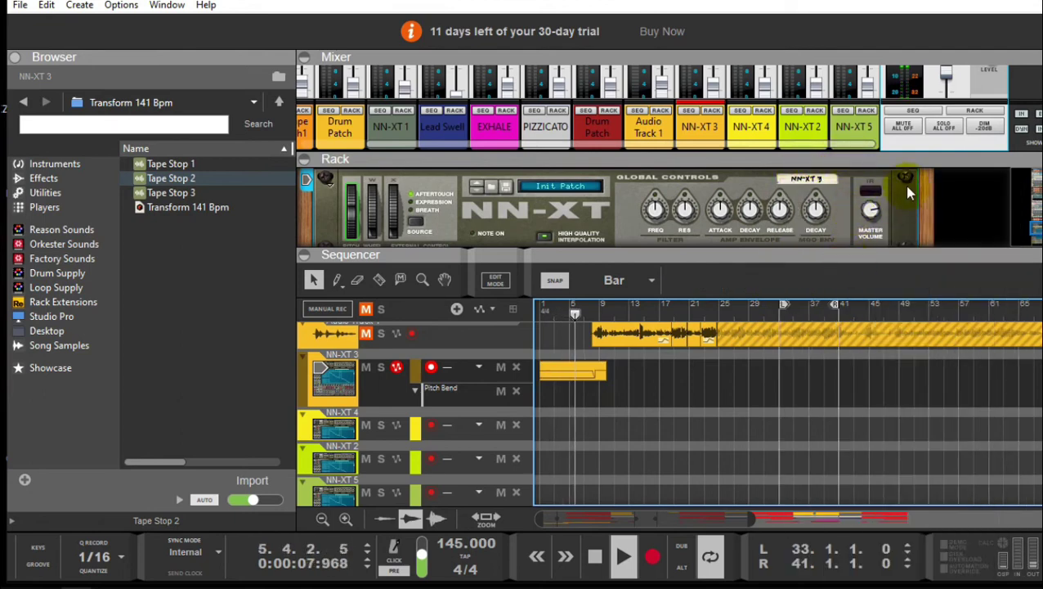
Step: Expand the mixer to full channel strips and raise the NN-XT 3 fader to about 1.38 dB
{"action": "left_click_drag", "start_coordinate": [931, 225], "coordinate": [925, 256]}
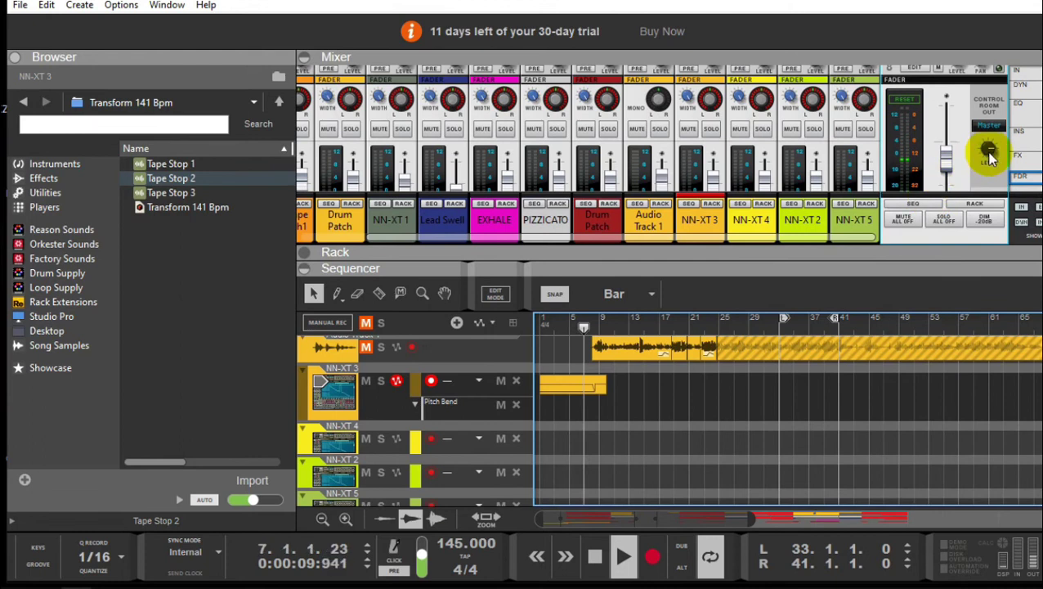
{"action": "scroll", "coordinate": [1026, 173], "scroll_direction": "down", "scroll_amount": 3}
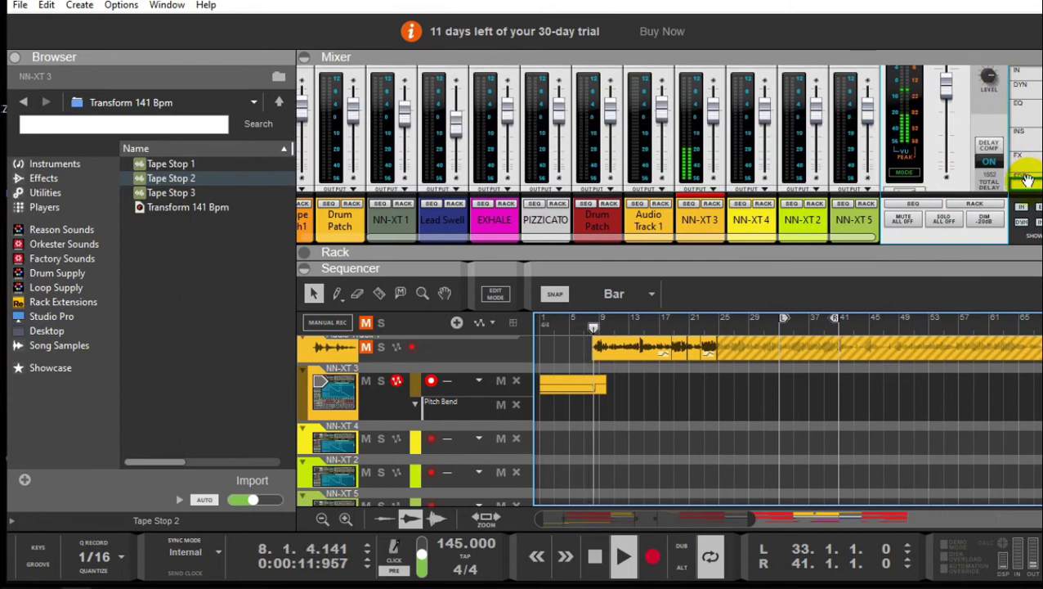
{"action": "left_click_drag", "start_coordinate": [710, 121], "coordinate": [711, 116]}
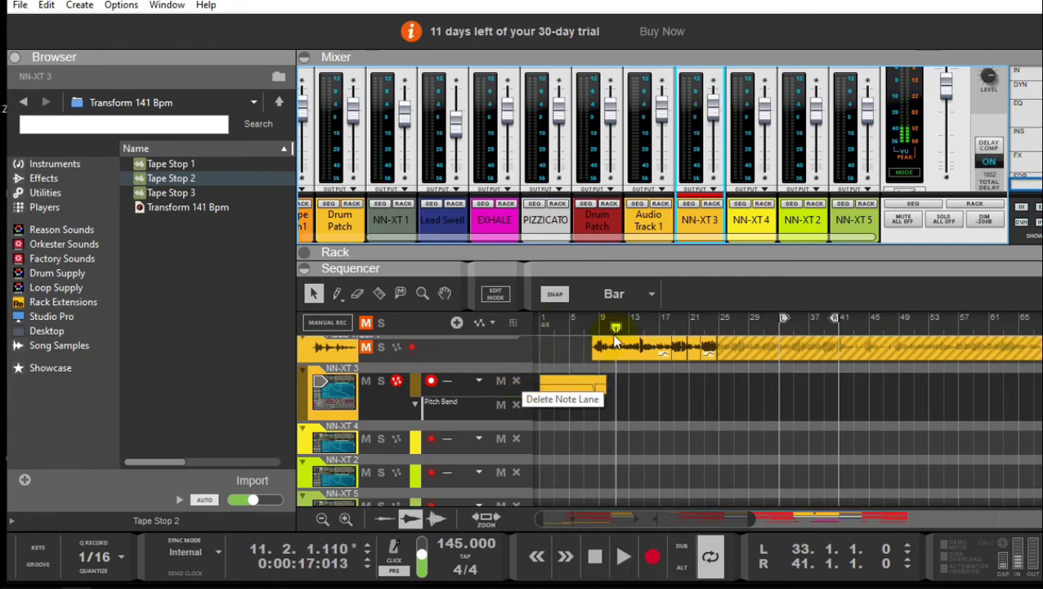
Step: Stop playback and park the song position at bar 33
{"action": "left_click", "coordinate": [585, 324]}
{"action": "left_click", "coordinate": [569, 326]}
{"action": "left_click", "coordinate": [542, 325]}
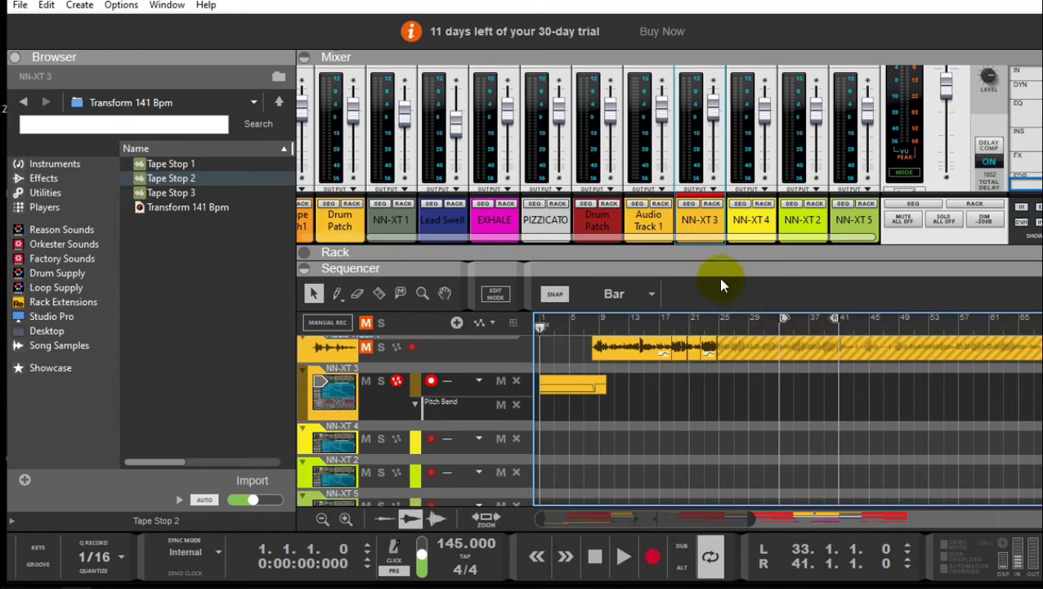
{"action": "left_click", "coordinate": [778, 325]}
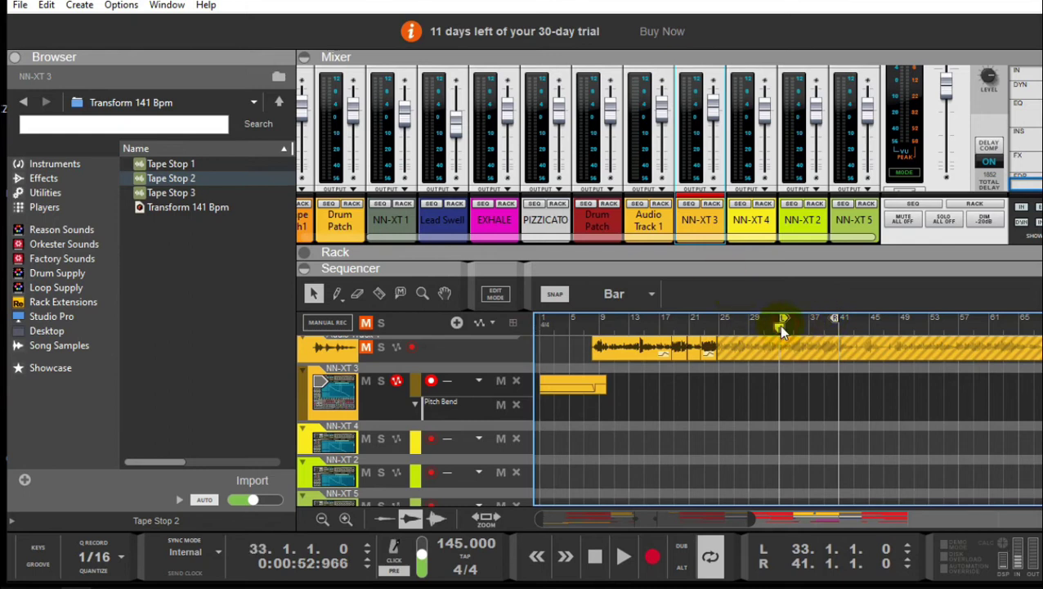
Step: Record-arm NN-XT 4 and show the on-screen piano keys from the Window menu
{"action": "left_click", "coordinate": [389, 451]}
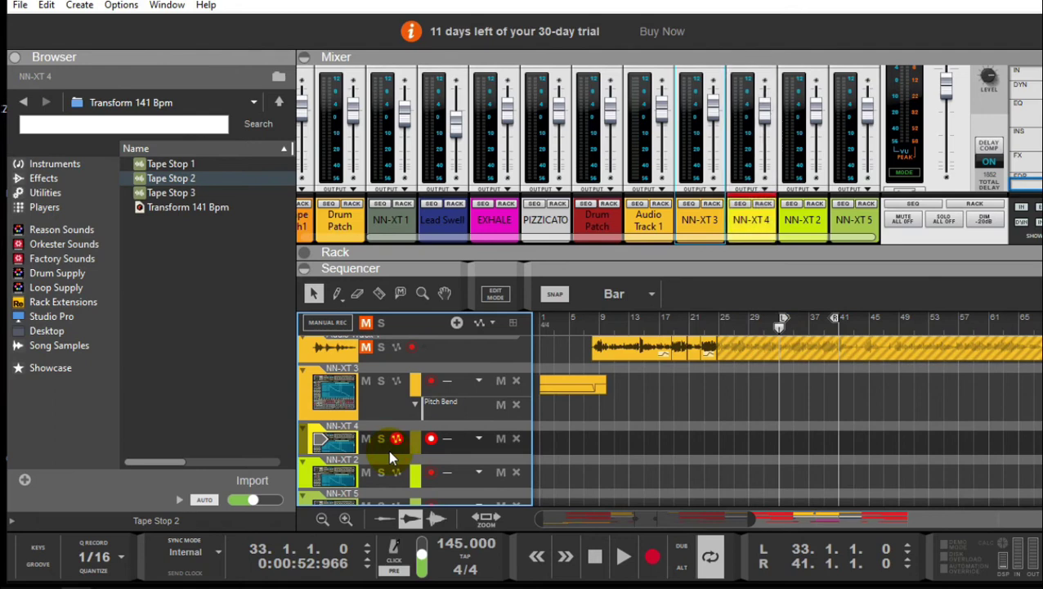
{"action": "left_click", "coordinate": [121, 5]}
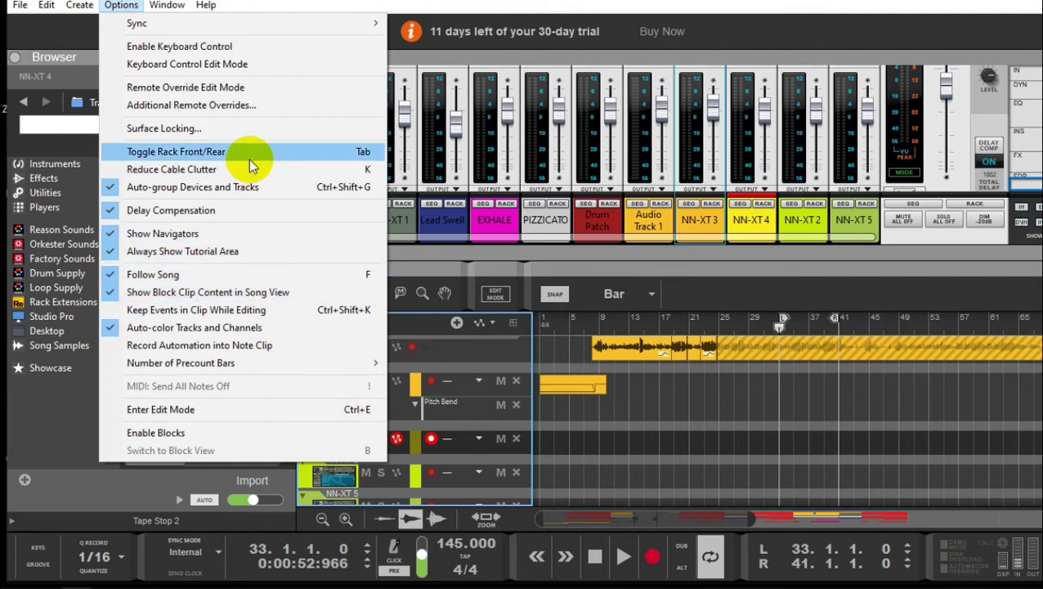
{"action": "mouse_move", "coordinate": [164, 5]}
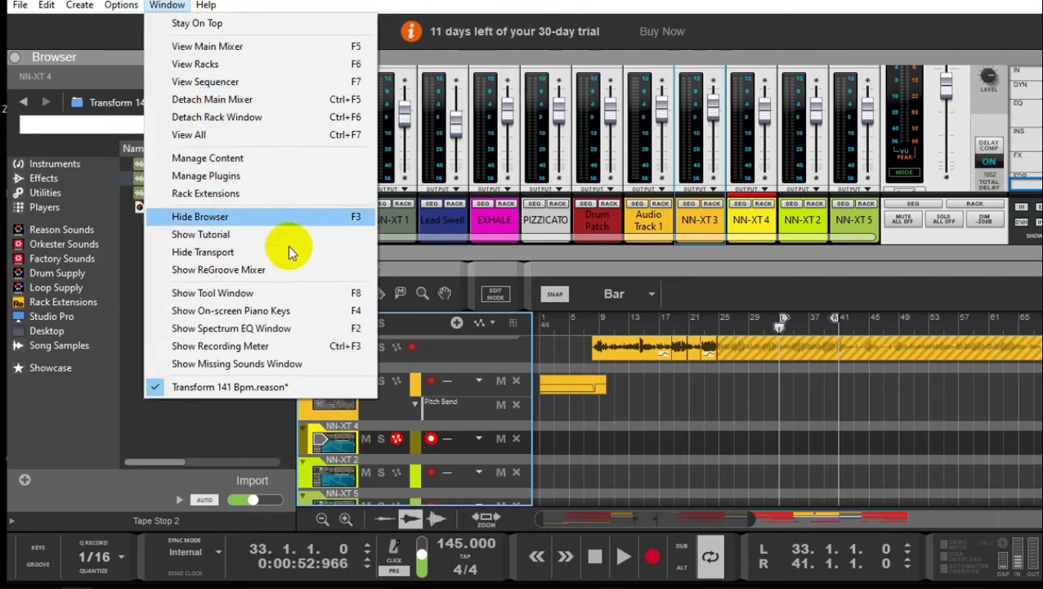
{"action": "left_click", "coordinate": [275, 310]}
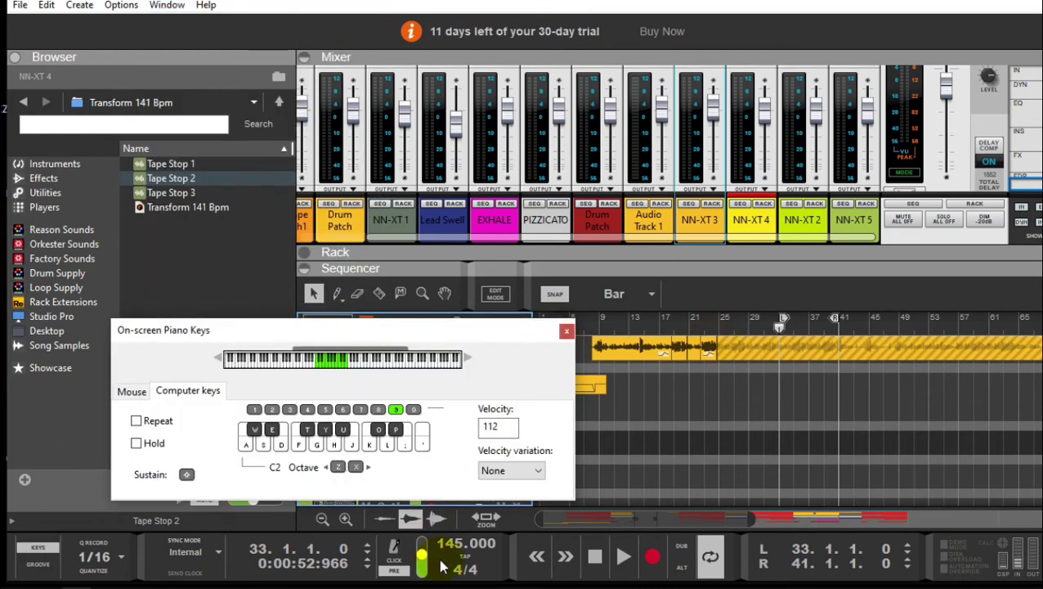
Step: Record a short note on NN-XT 4 at bar 33 and move the piano keys window higher
{"action": "left_click", "coordinate": [654, 556]}
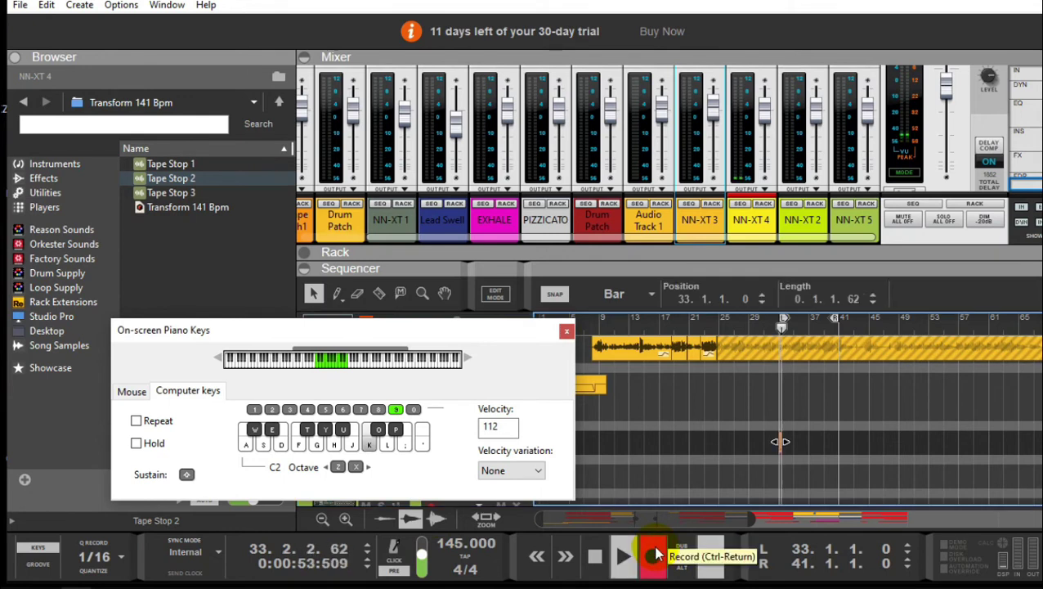
{"action": "key", "text": "space"}
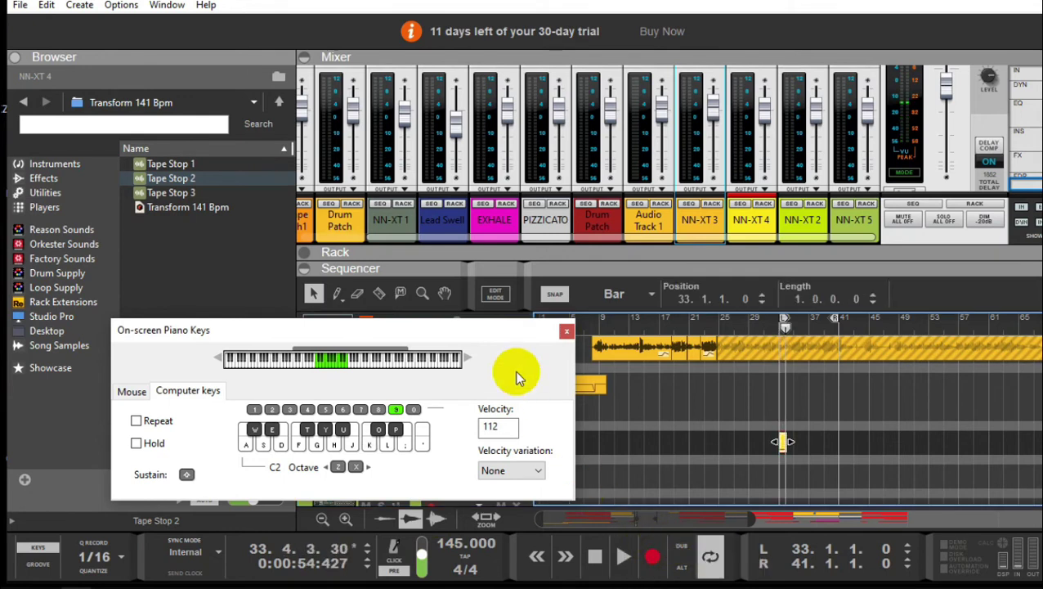
{"action": "left_click_drag", "start_coordinate": [503, 329], "coordinate": [512, 208]}
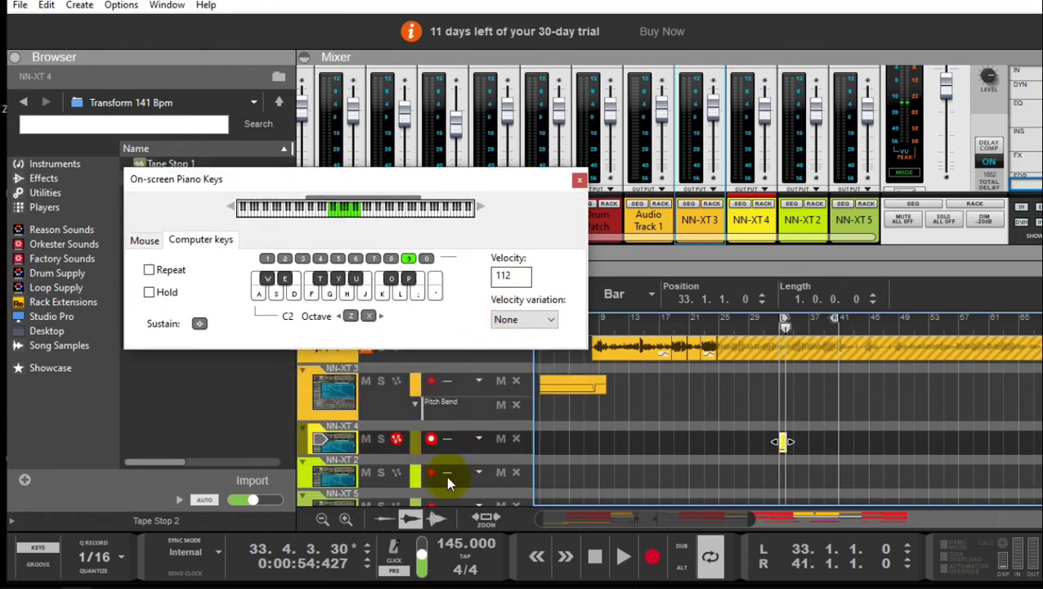
Step: Test notes on NN-XT 2 and NN-XT 5, then press Delete, raising the delete-device-group warning
{"action": "left_click", "coordinate": [411, 483]}
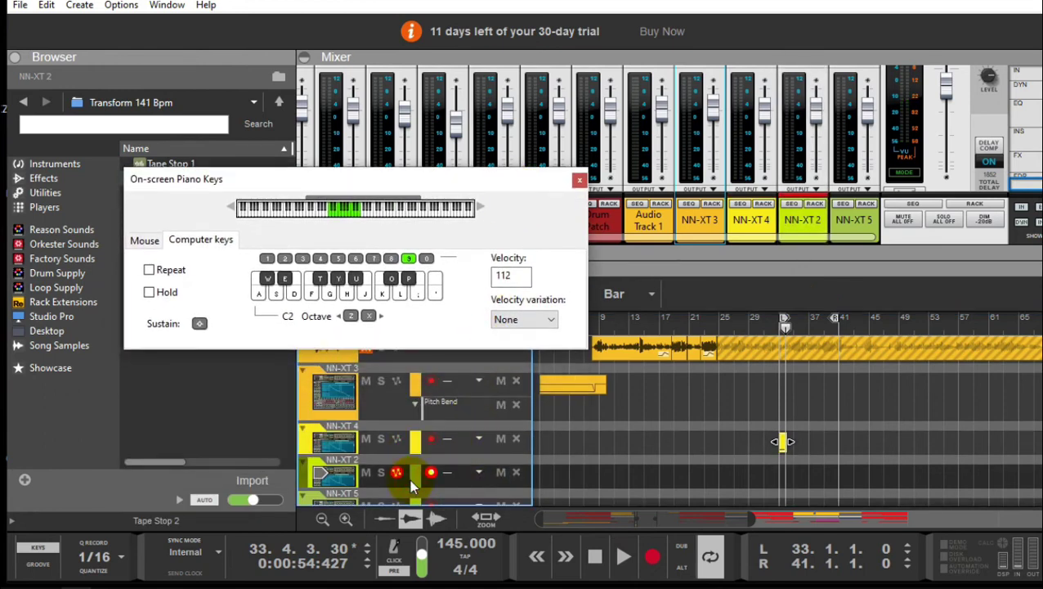
{"action": "key", "text": "k"}
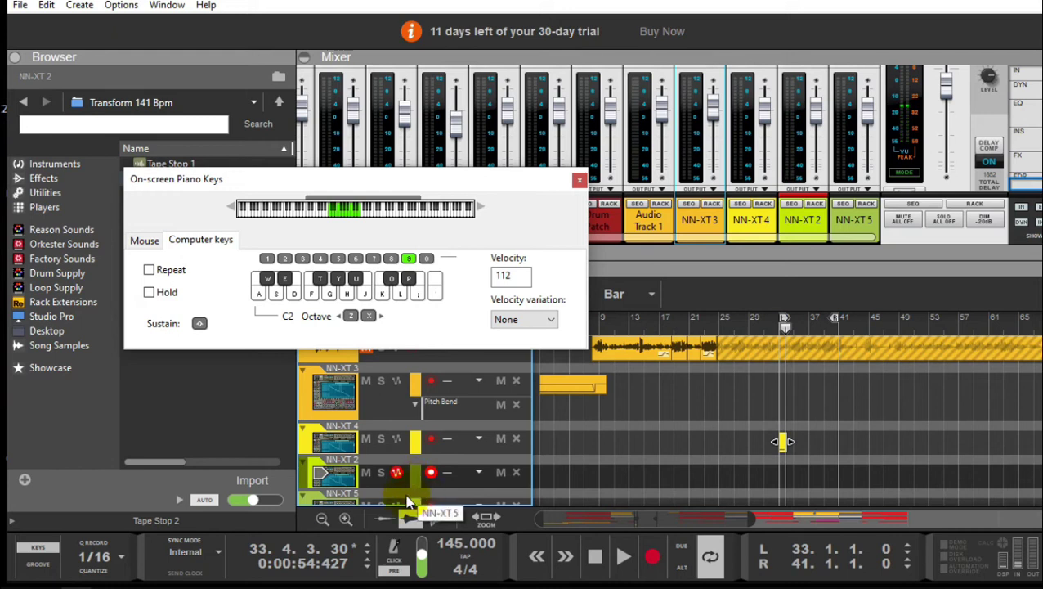
{"action": "left_click", "coordinate": [409, 500]}
{"action": "key", "text": "k"}
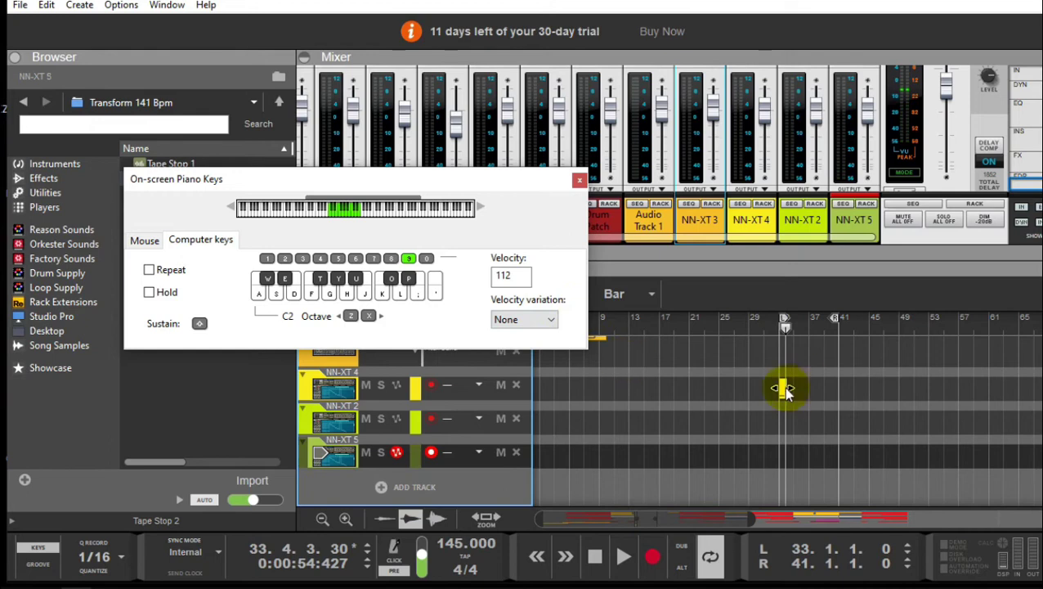
{"action": "key", "text": "Delete"}
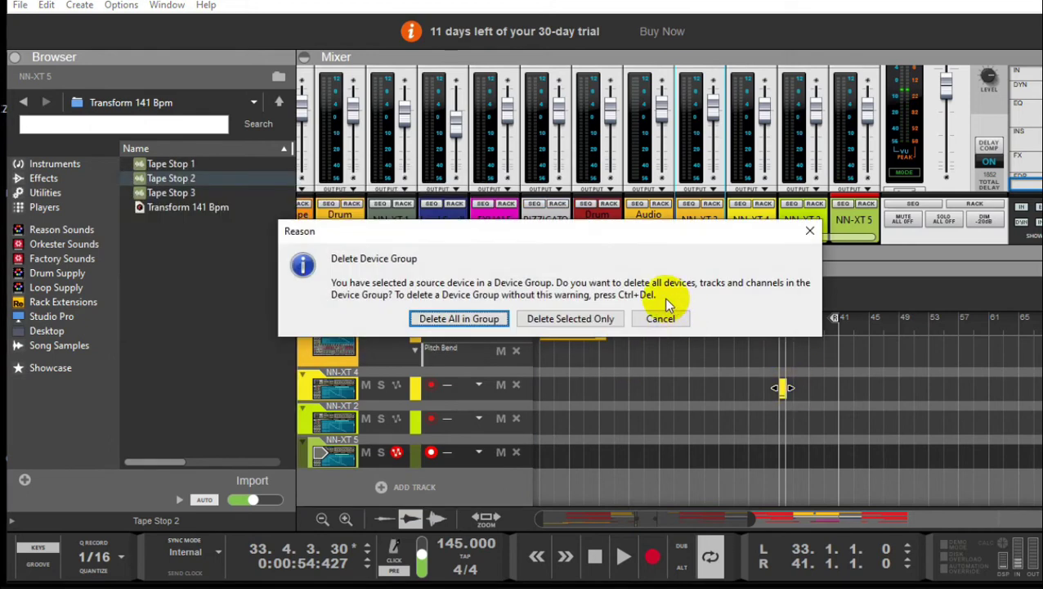
Step: Cancel the device-group deletion and delete the stray note clip on NN-XT 4
{"action": "left_click", "coordinate": [661, 320]}
{"action": "left_click", "coordinate": [768, 394]}
{"action": "key", "text": "Delete"}
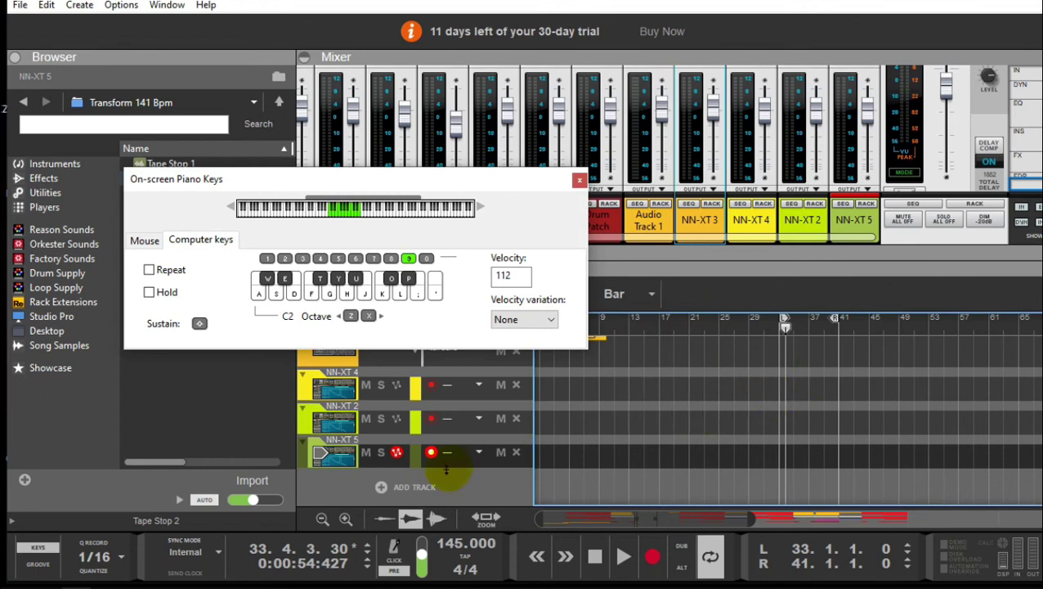
Step: Record a held K note on NN-XT 5 starting from bar 33
{"action": "key", "text": "space"}
{"action": "key", "text": "ctrl+Return"}
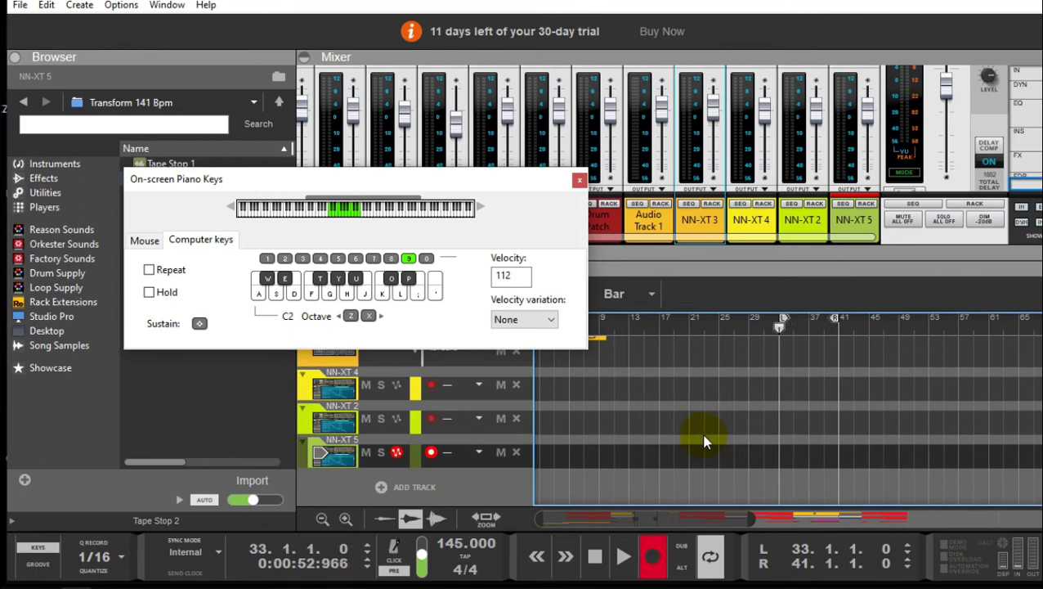
{"action": "key", "text": "k"}
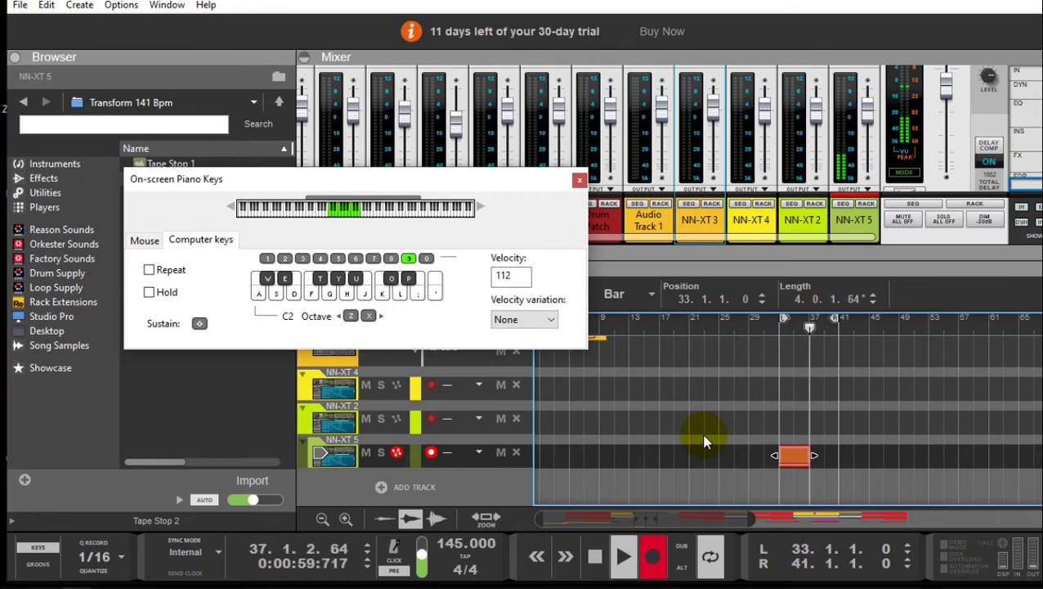
{"action": "key", "text": "space"}
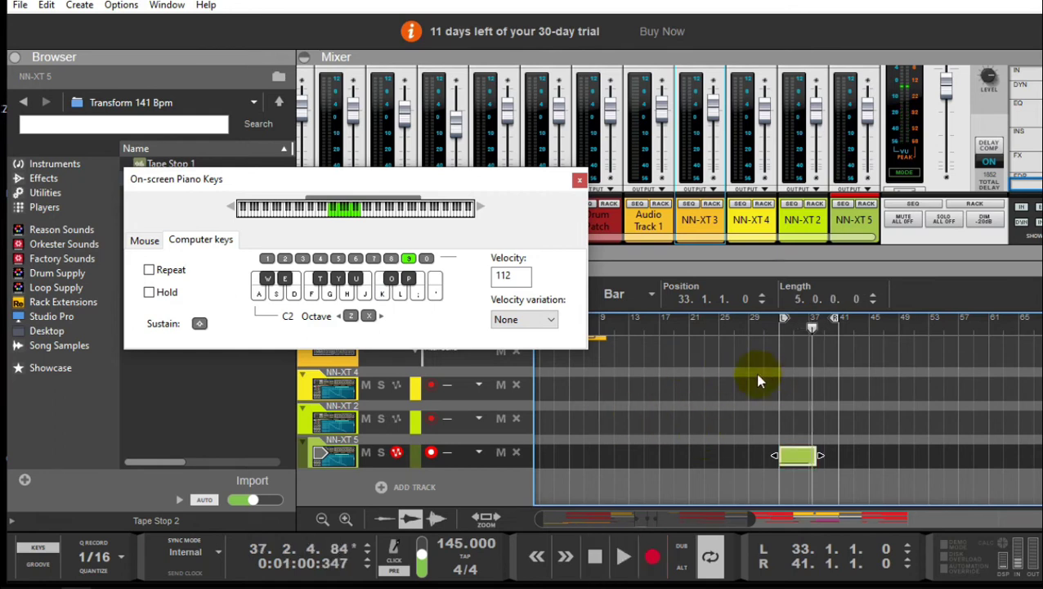
Step: Return to bar 33, close the piano keys, and enlarge the rack to show NN-XT 5's pitch wheel
{"action": "left_click", "coordinate": [779, 327]}
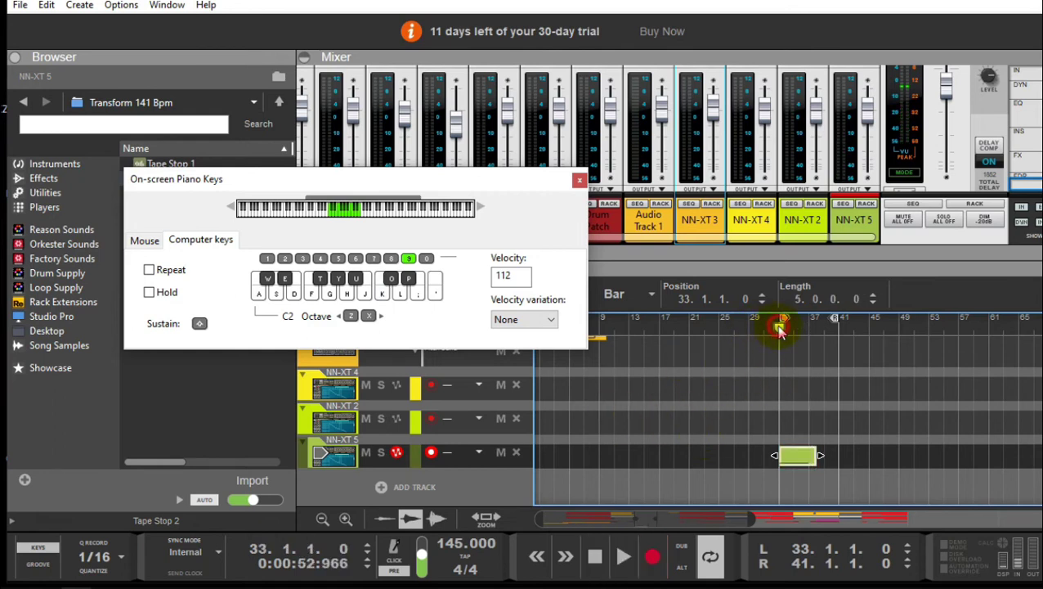
{"action": "left_click", "coordinate": [580, 179]}
{"action": "left_click_drag", "start_coordinate": [597, 267], "coordinate": [592, 381]}
{"action": "left_click_drag", "start_coordinate": [853, 254], "coordinate": [857, 123]}
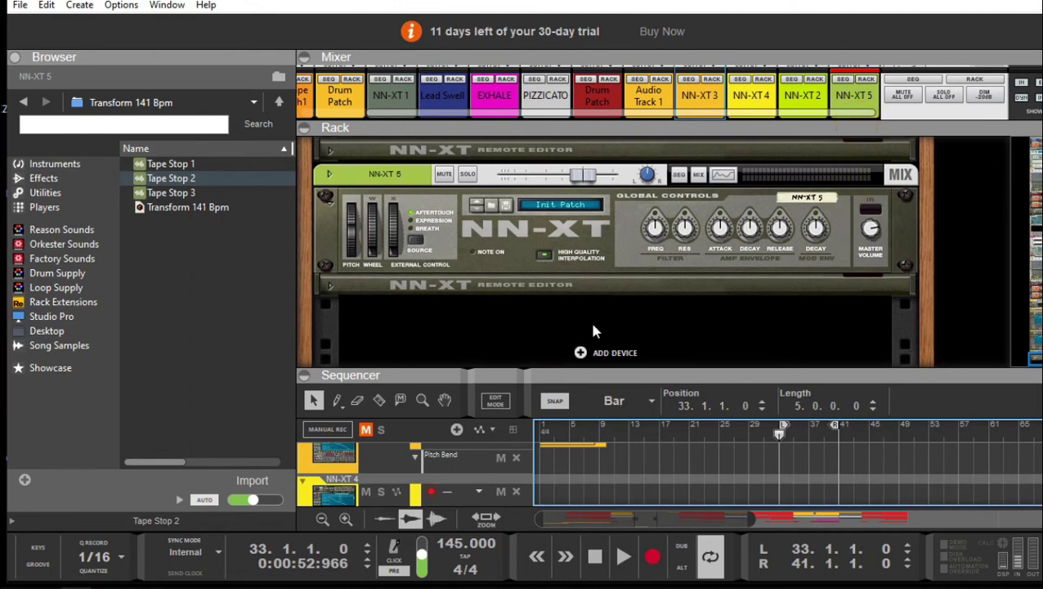
Step: Add a Pitch Bend automation lane on NN-XT 5 and record the wheel pulled to minimum
{"action": "right_click", "coordinate": [349, 228]}
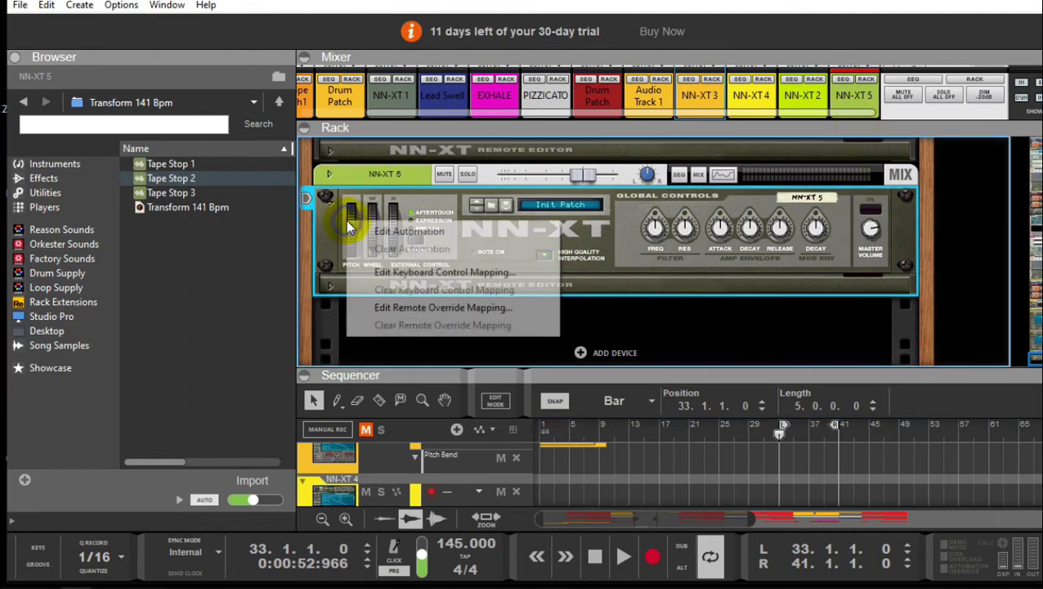
{"action": "left_click", "coordinate": [406, 232]}
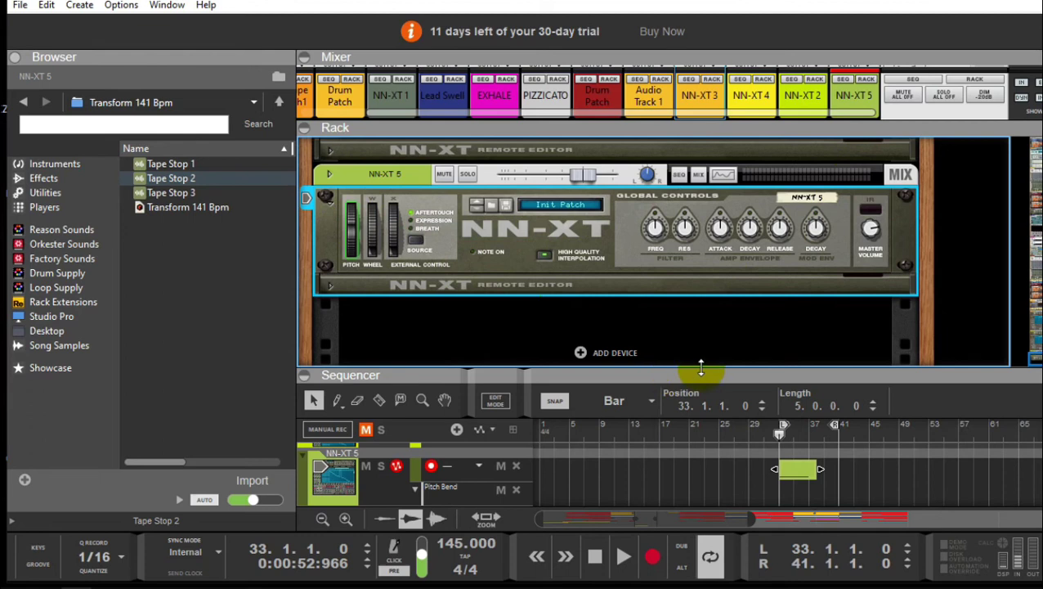
{"action": "left_click", "coordinate": [652, 556]}
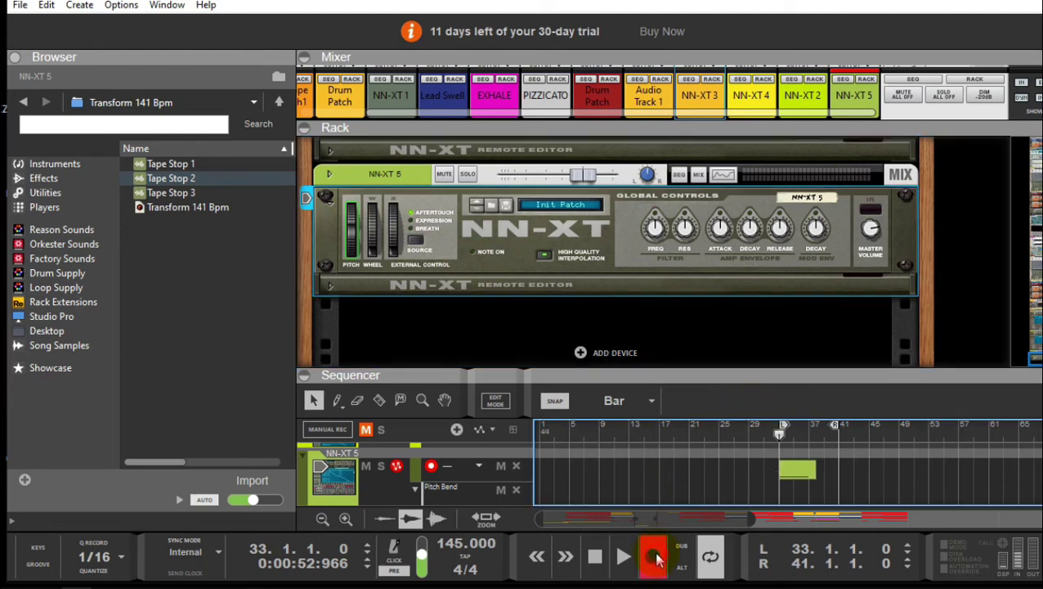
{"action": "left_click_drag", "start_coordinate": [352, 226], "coordinate": [349, 235]}
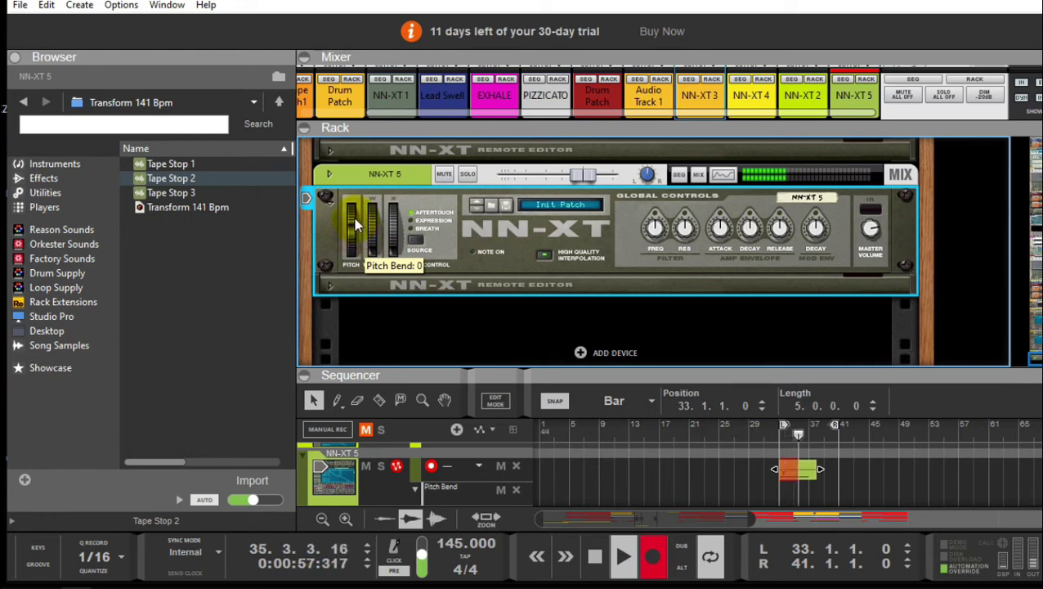
{"action": "left_click_drag", "start_coordinate": [354, 225], "coordinate": [354, 243]}
Step: Stop recording and trim the recorded clip by one bar to 4 bars
{"action": "key", "text": "space"}
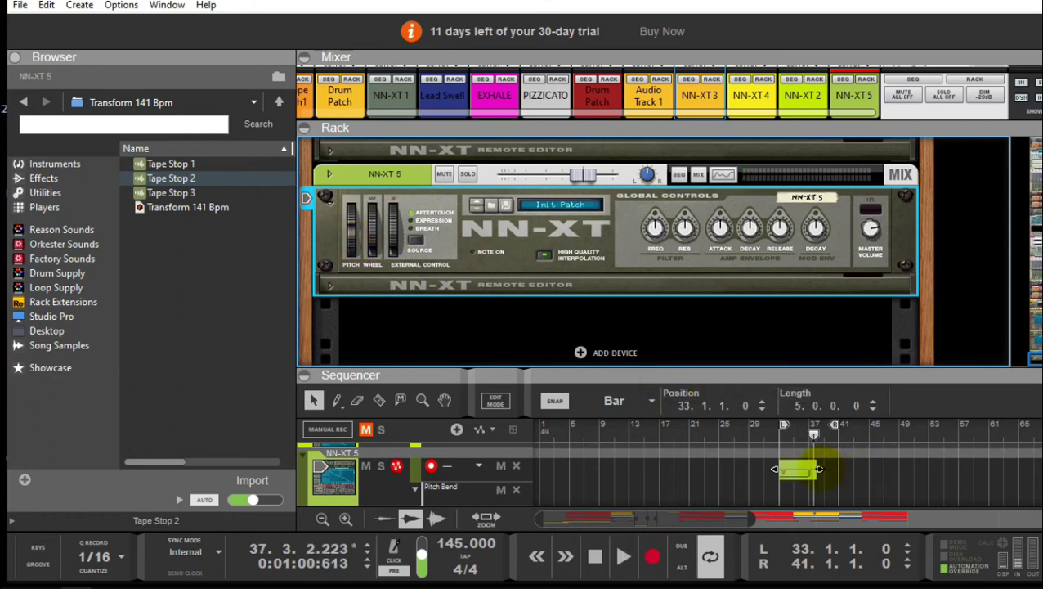
{"action": "left_click", "coordinate": [816, 469]}
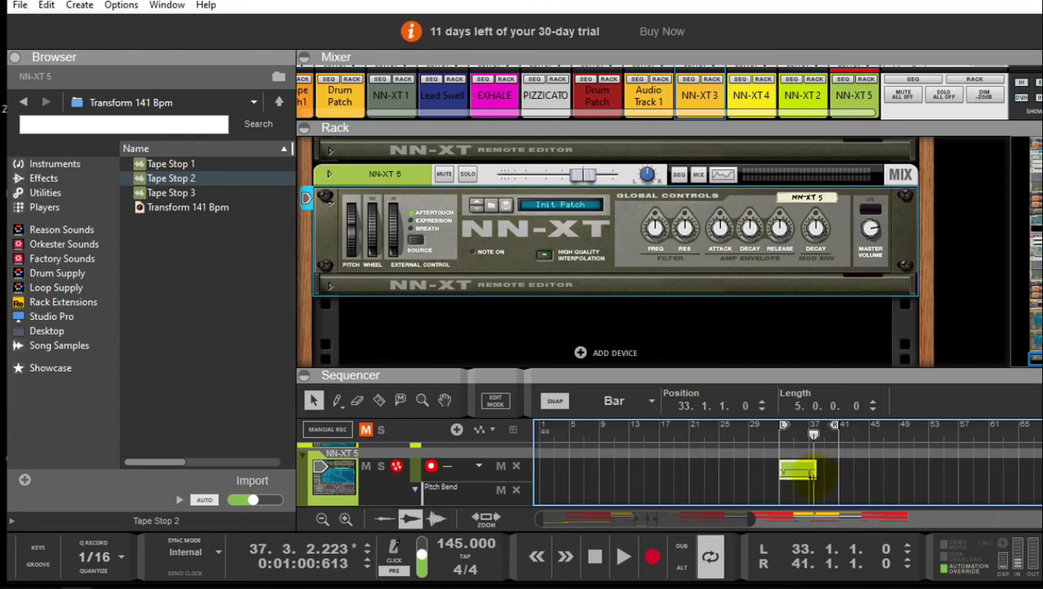
{"action": "left_click_drag", "start_coordinate": [811, 477], "coordinate": [801, 481]}
Step: Play the NN-XT 5 clip back from bar 33
{"action": "left_click", "coordinate": [782, 444]}
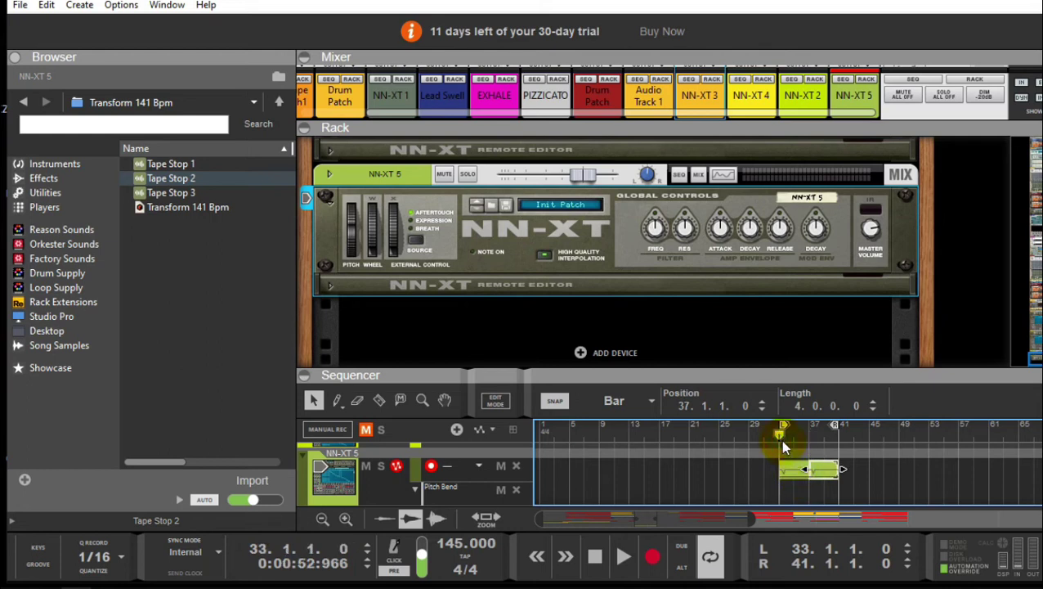
{"action": "key", "text": "space"}
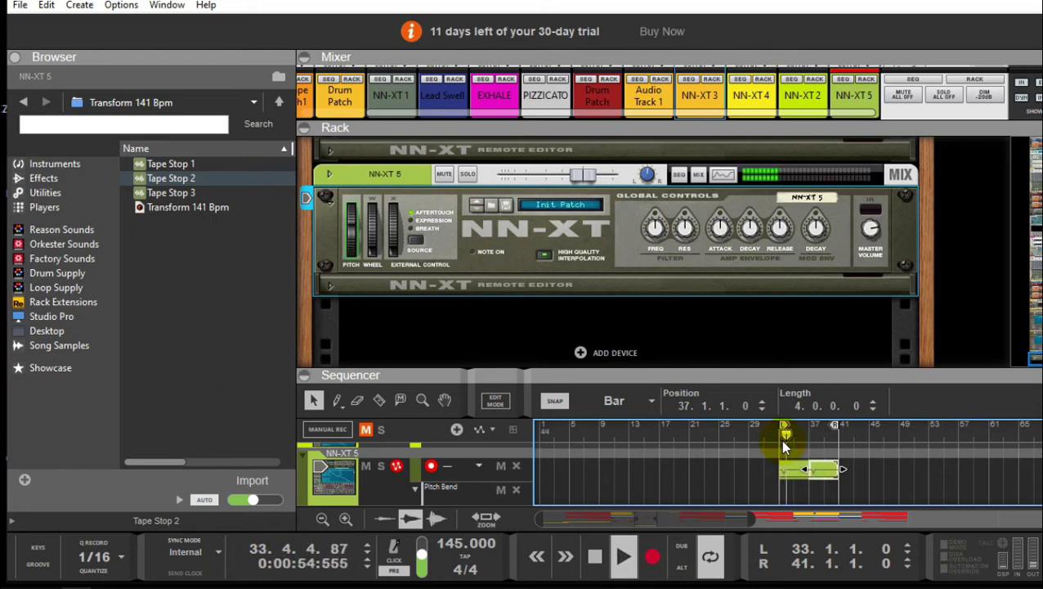
{"action": "key", "text": "space"}
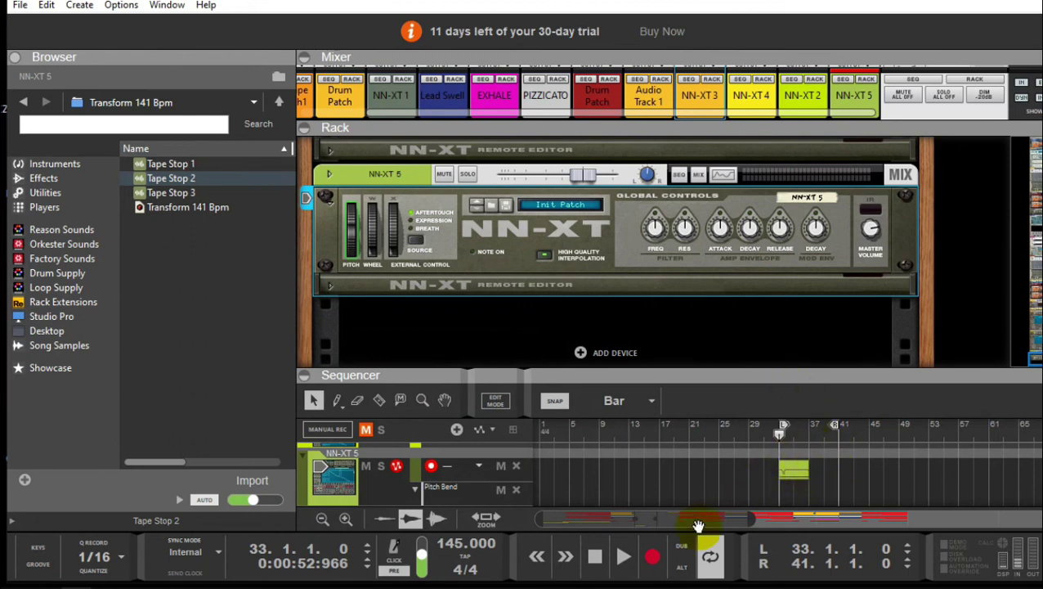
Step: Record a new downward pitch-wheel sweep and stretch the resulting clip to 7.0.0.0
{"action": "left_click", "coordinate": [653, 559]}
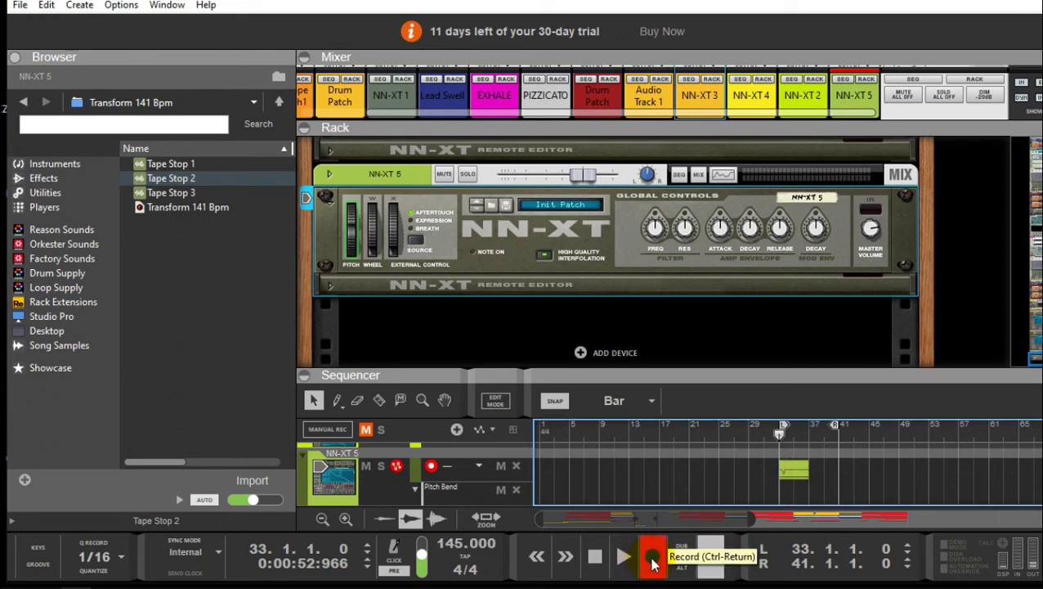
{"action": "left_click_drag", "start_coordinate": [357, 263], "coordinate": [352, 231]}
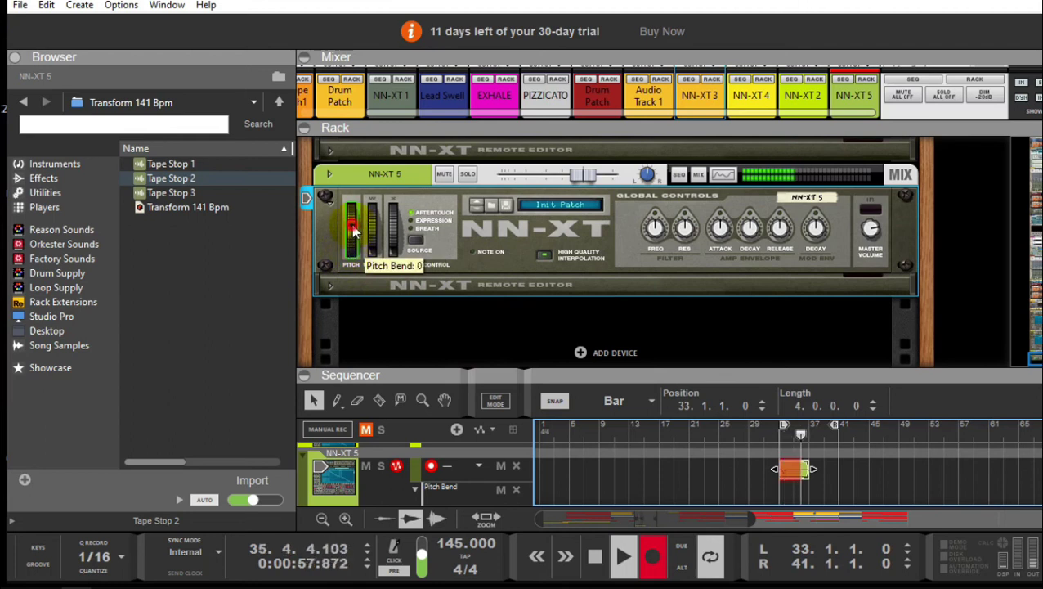
{"action": "left_click_drag", "start_coordinate": [351, 228], "coordinate": [358, 258]}
{"action": "key", "text": "space"}
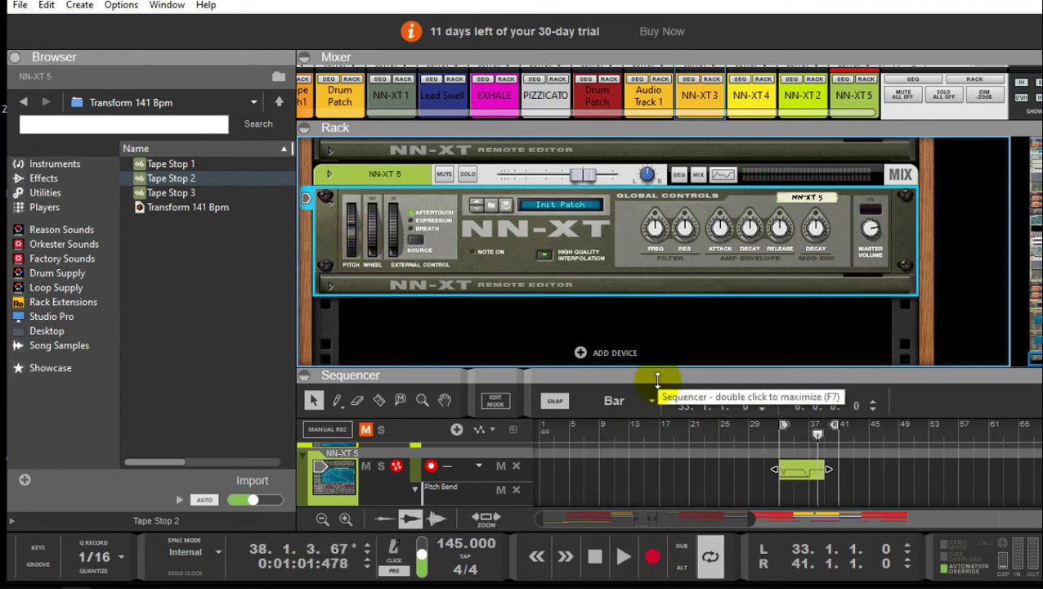
{"action": "mouse_move", "coordinate": [828, 470]}
{"action": "left_mouse_down"}
{"action": "mouse_move", "coordinate": [842, 470]}
{"action": "mouse_move", "coordinate": [836, 480]}
{"action": "left_mouse_up"}
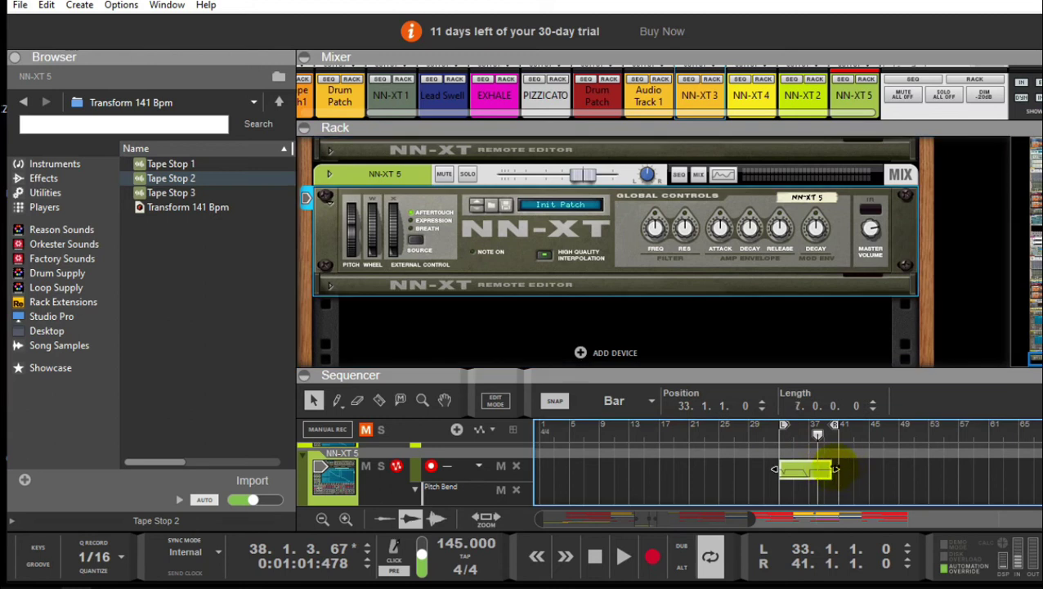
Step: Open the NN-XT 5 clip in a maximized editor, lengthen the C3 note, and quantize it
{"action": "double_click", "coordinate": [825, 469]}
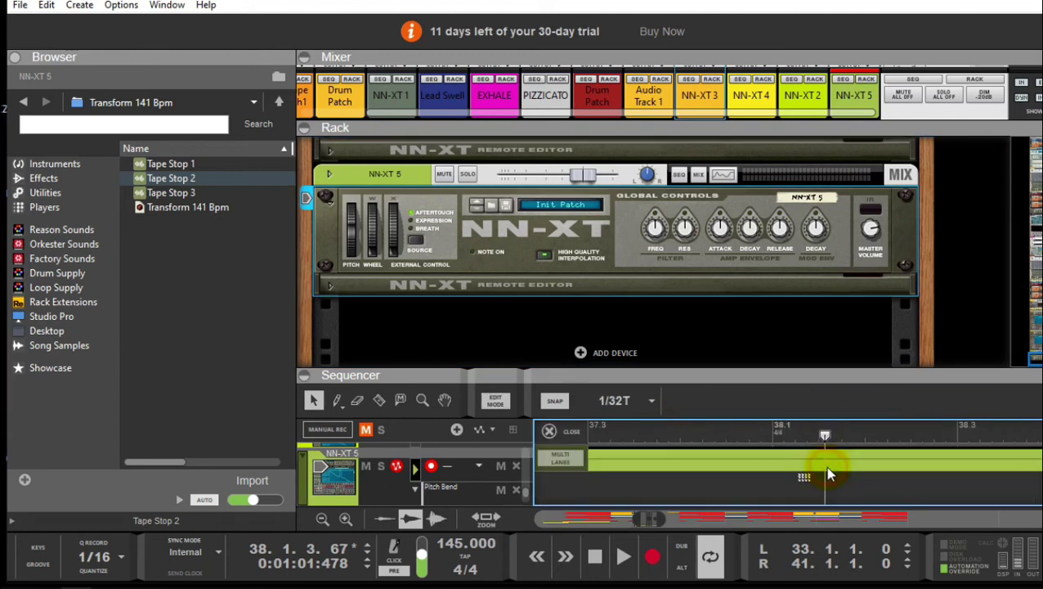
{"action": "left_click_drag", "start_coordinate": [705, 378], "coordinate": [681, 64]}
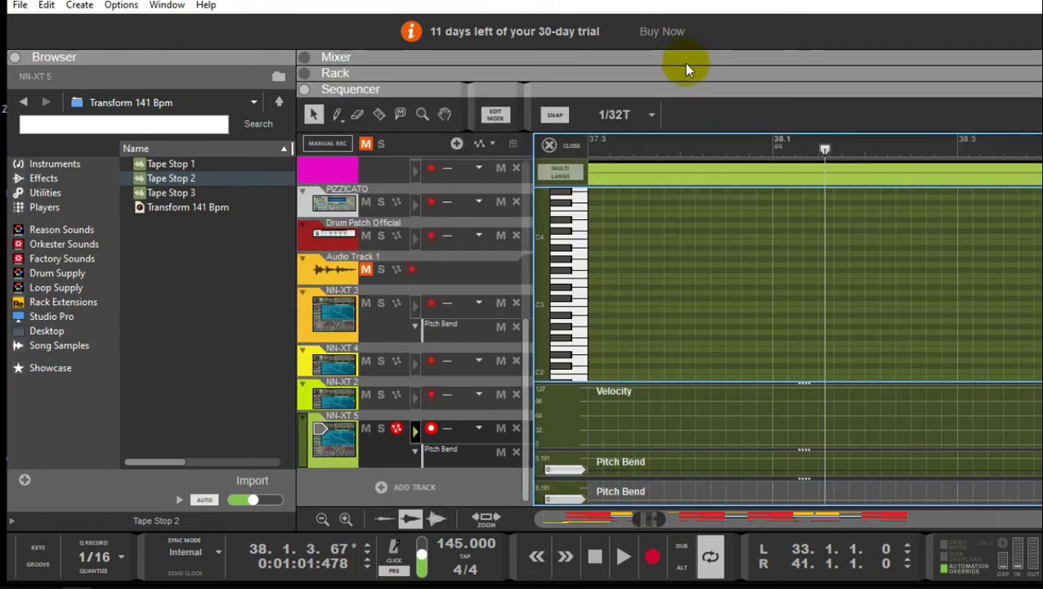
{"action": "scroll", "coordinate": [717, 319], "scroll_direction": "down", "scroll_amount": 3}
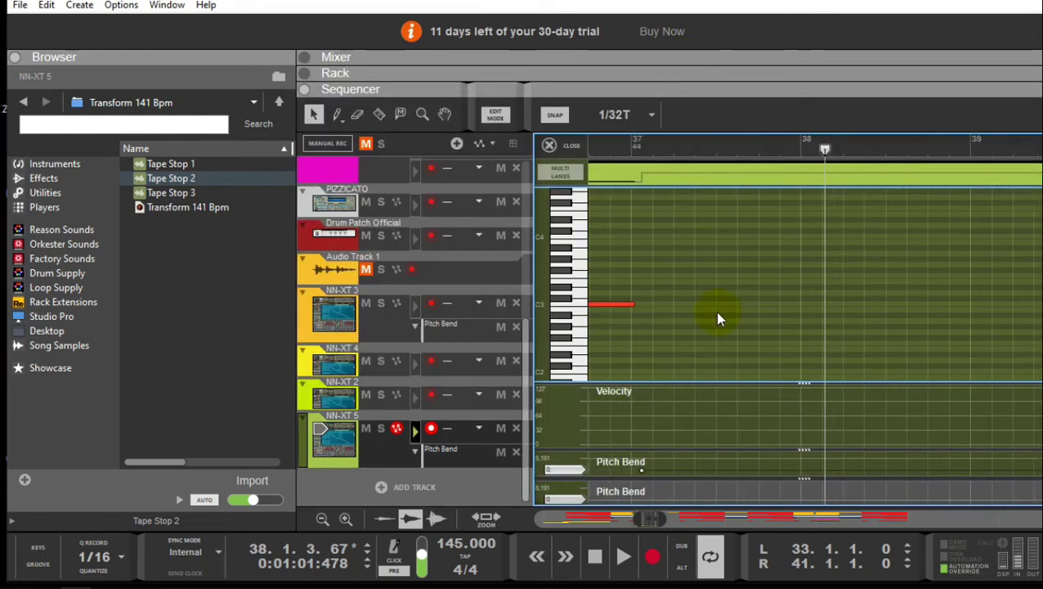
{"action": "left_click_drag", "start_coordinate": [631, 302], "coordinate": [941, 303]}
{"action": "left_click_drag", "start_coordinate": [1035, 303], "coordinate": [942, 326]}
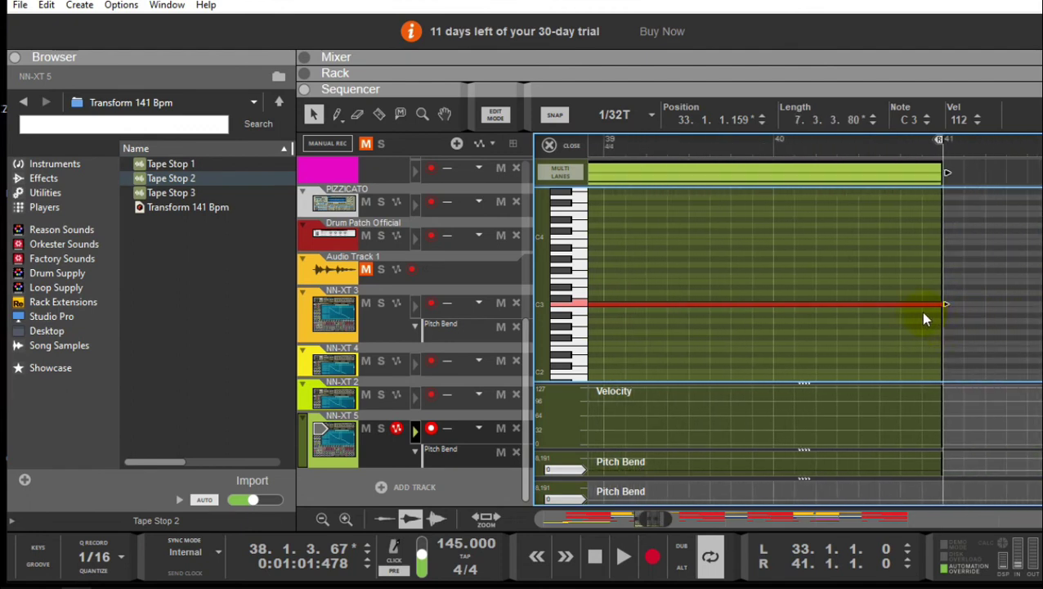
{"action": "right_click", "coordinate": [905, 308]}
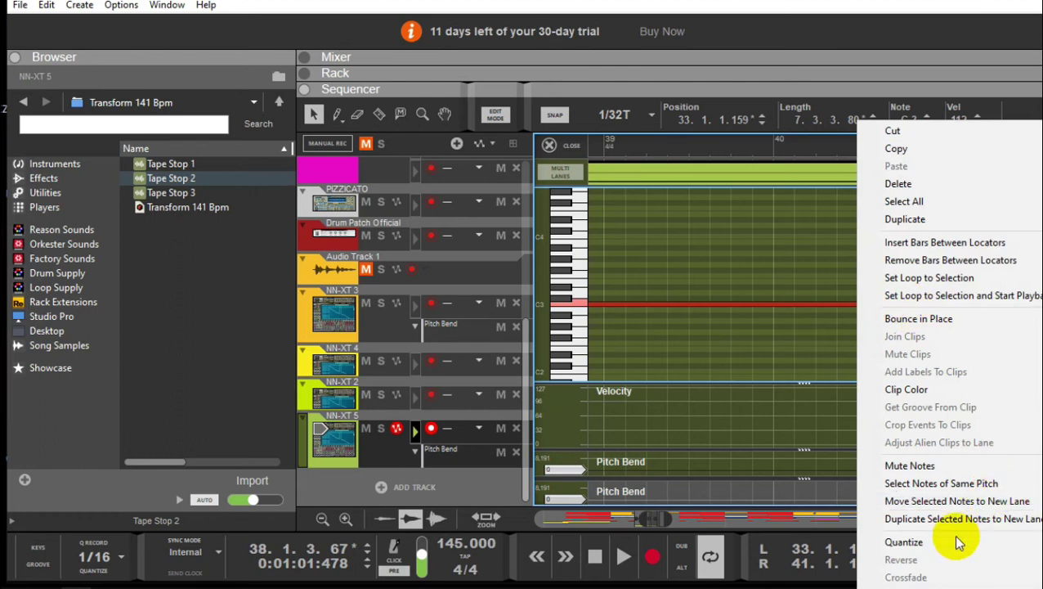
{"action": "left_click", "coordinate": [949, 539]}
Step: Move the C3 note to 33.1.1.0 and stretch its end to the bar 41 boundary
{"action": "left_click", "coordinate": [687, 343]}
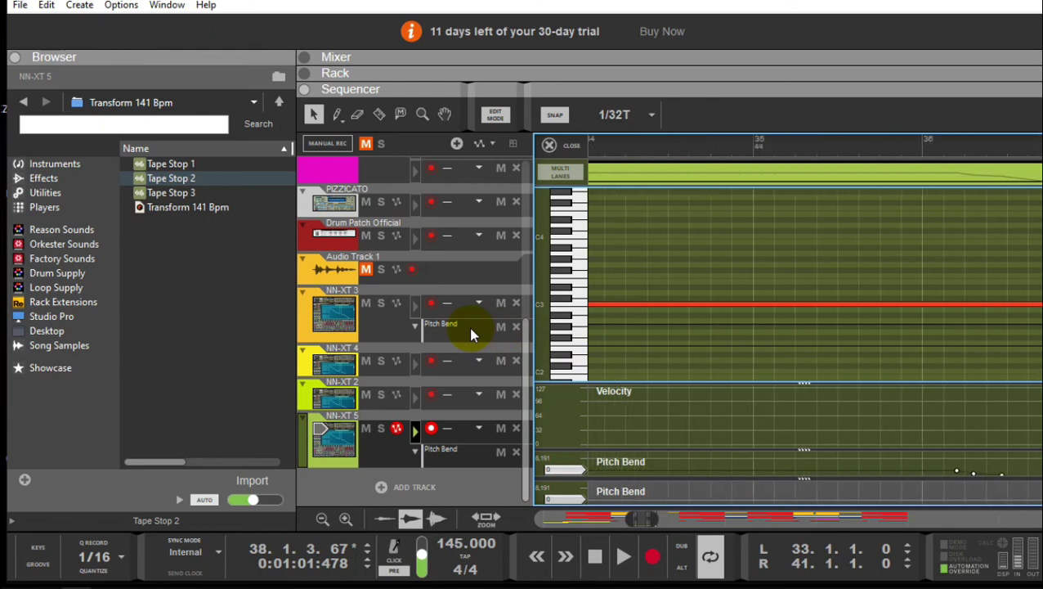
{"action": "left_click", "coordinate": [704, 304]}
{"action": "left_click_drag", "start_coordinate": [705, 303], "coordinate": [698, 302]}
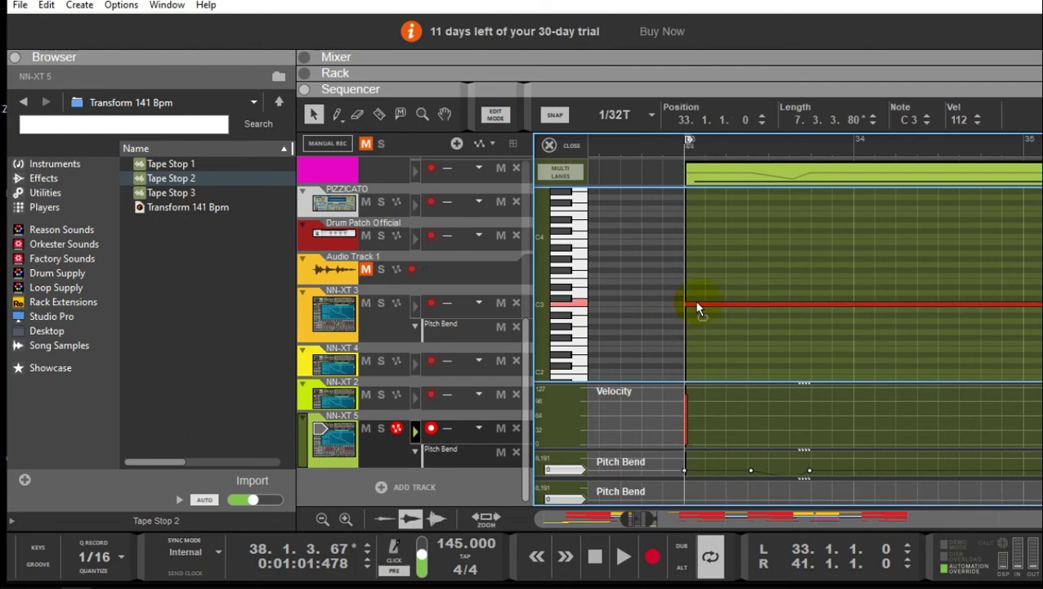
{"action": "left_click", "coordinate": [884, 358]}
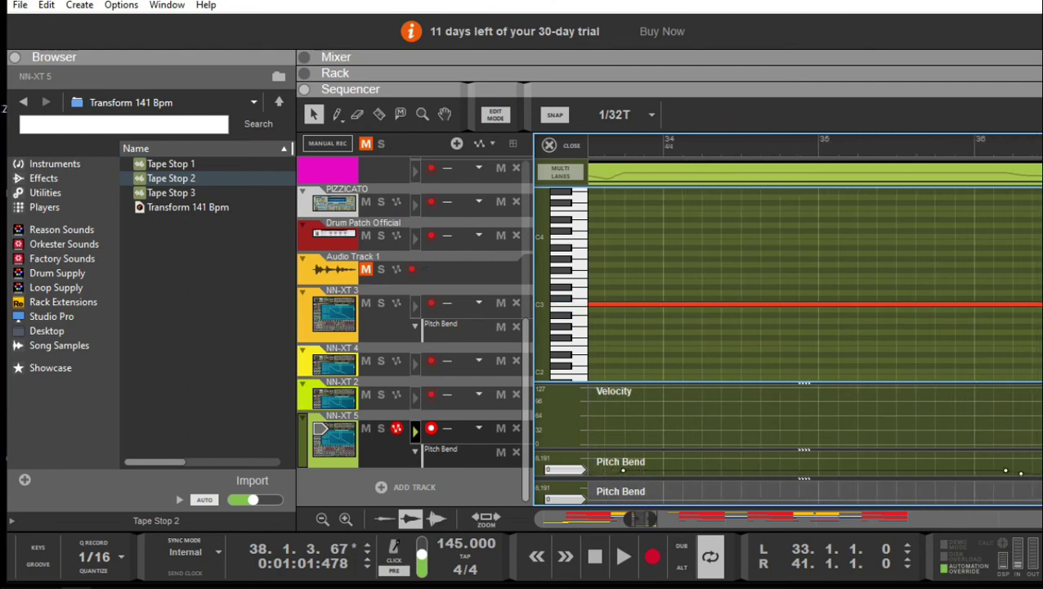
{"action": "scroll", "coordinate": [789, 286], "scroll_direction": "down", "scroll_amount": 3}
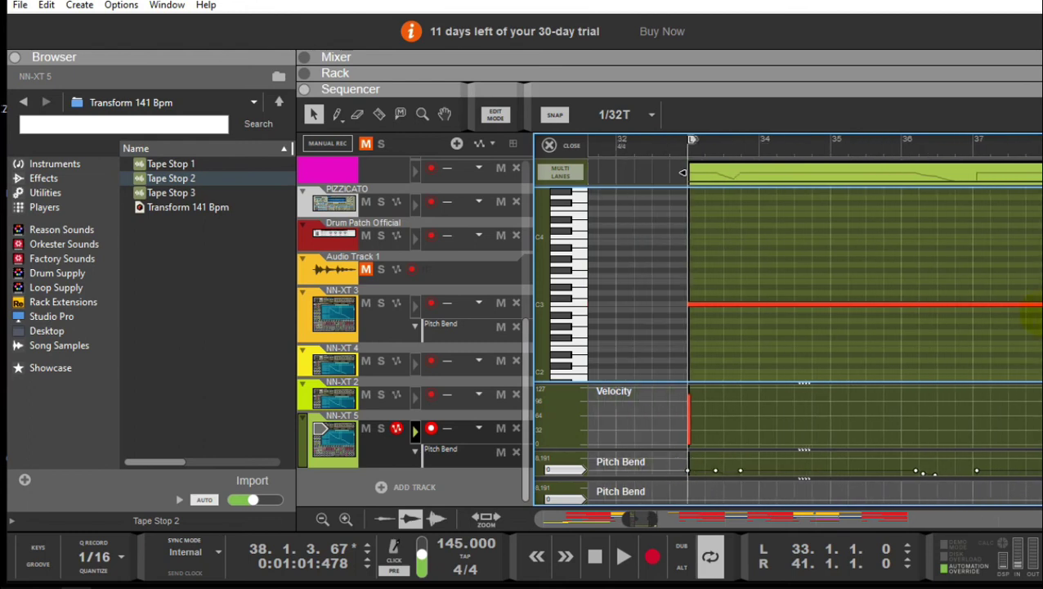
{"action": "scroll", "coordinate": [1022, 311], "scroll_direction": "right", "scroll_amount": 5}
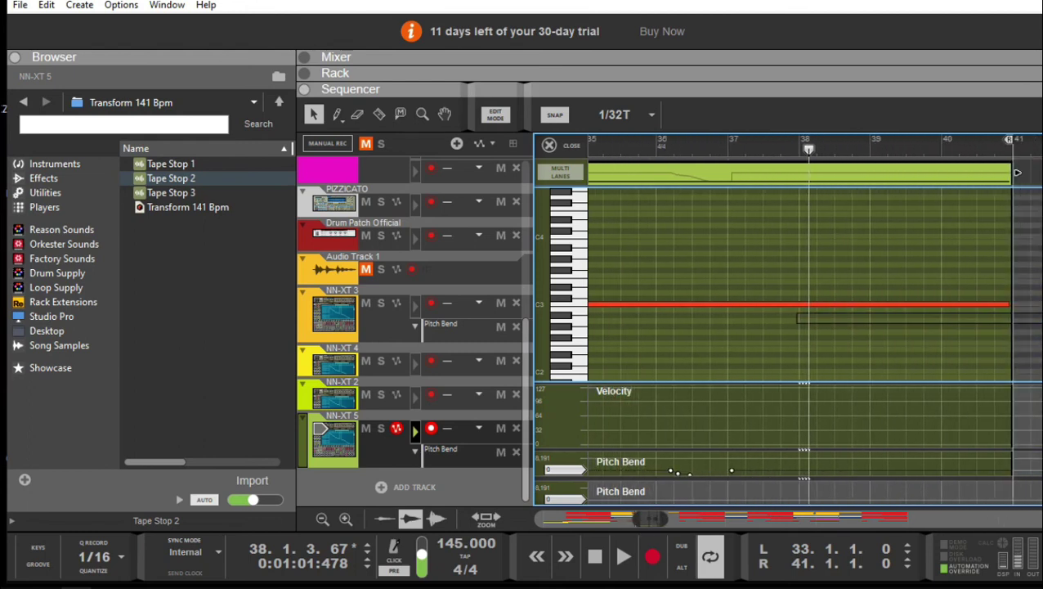
{"action": "left_click", "coordinate": [940, 306]}
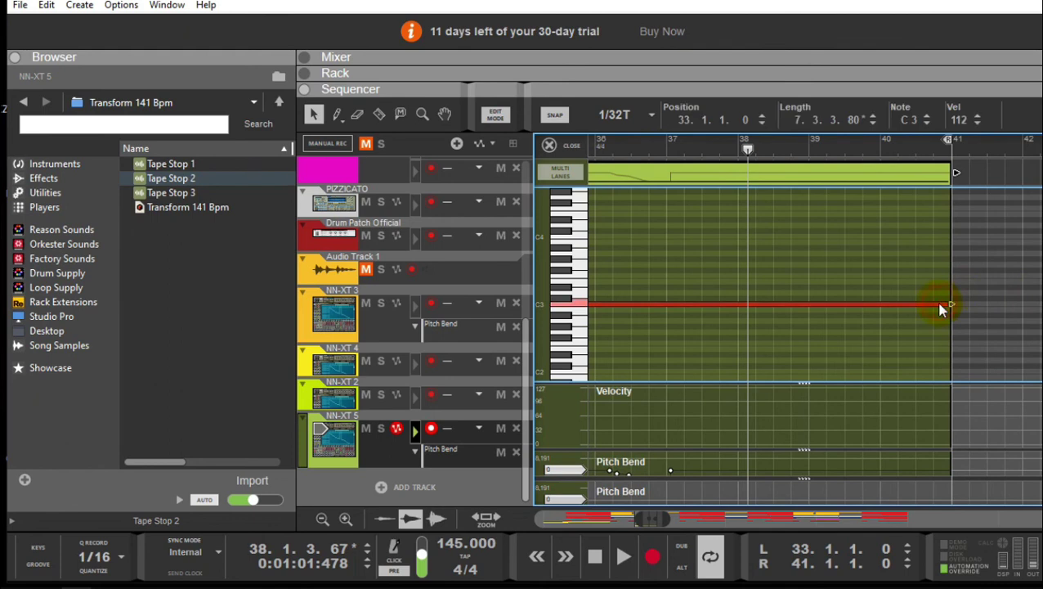
{"action": "left_click_drag", "start_coordinate": [959, 303], "coordinate": [961, 303]}
Step: Back in the arrangement, play the tape-stop passage from bar 32
{"action": "left_click", "coordinate": [556, 146]}
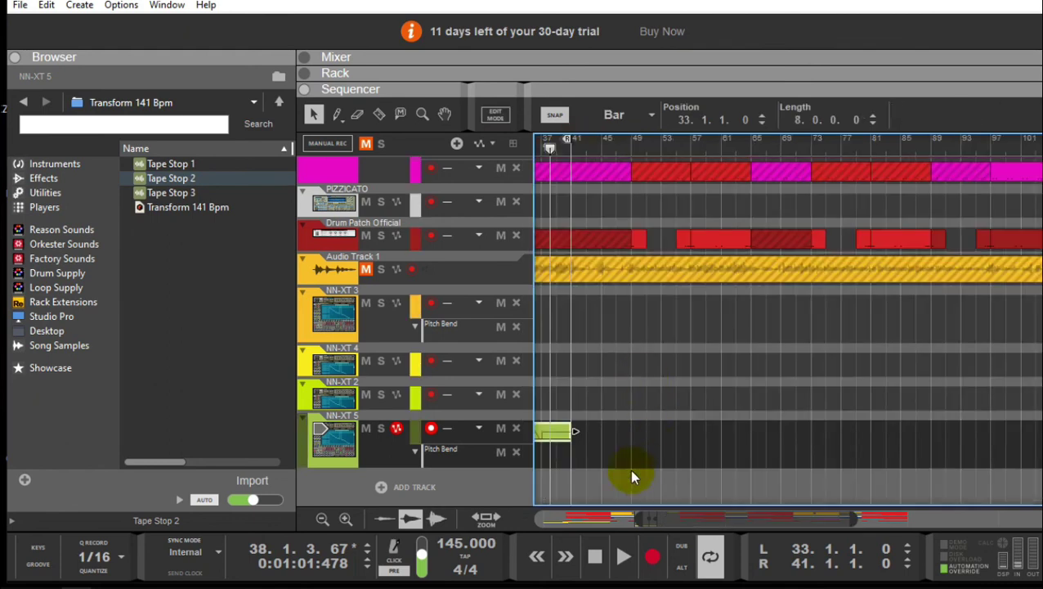
{"action": "left_click_drag", "start_coordinate": [678, 520], "coordinate": [636, 517]}
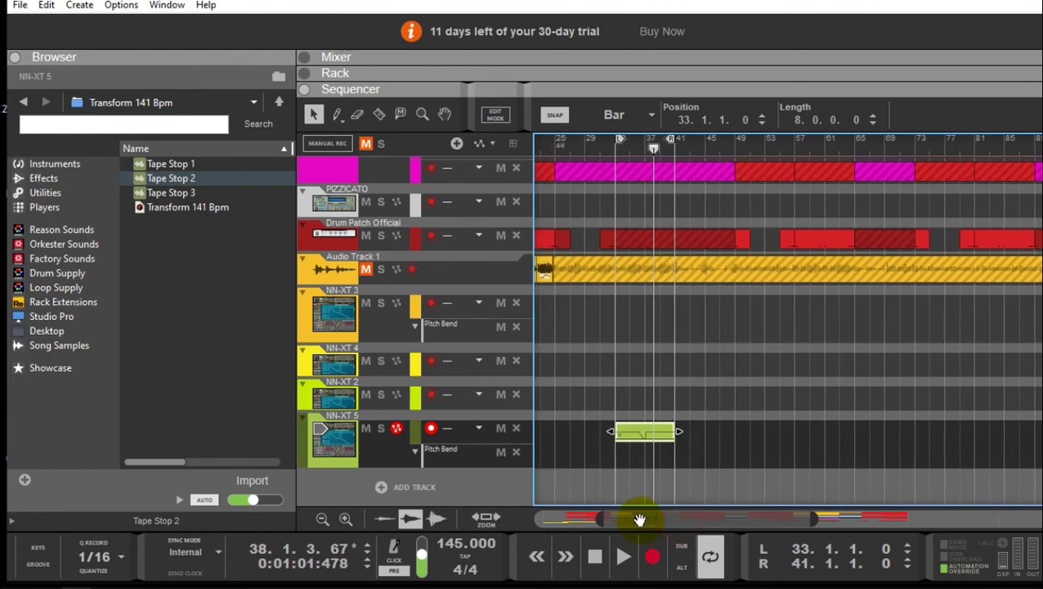
{"action": "left_click", "coordinate": [613, 156]}
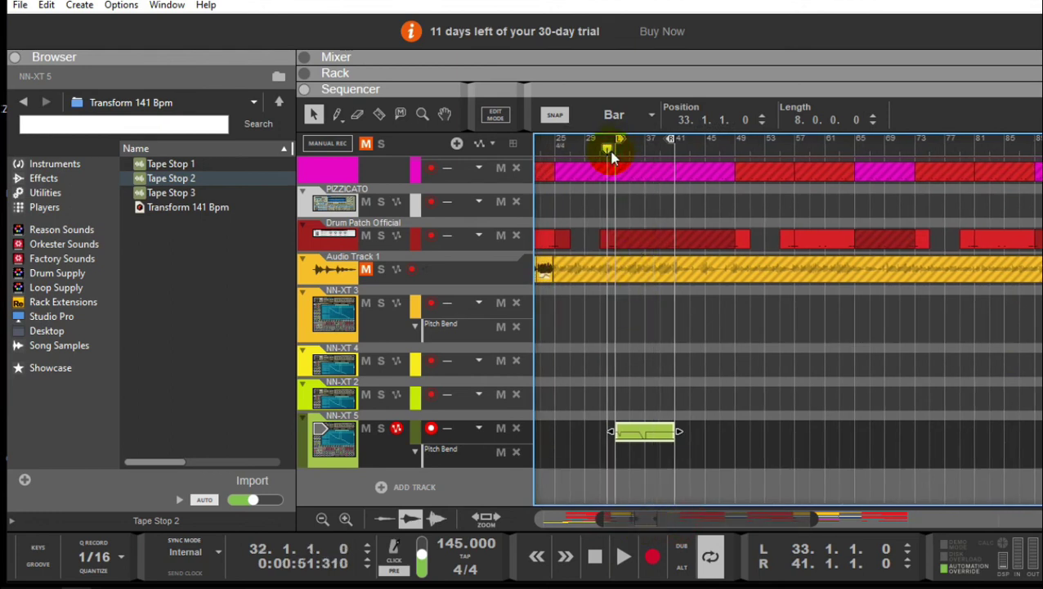
{"action": "key", "text": "space"}
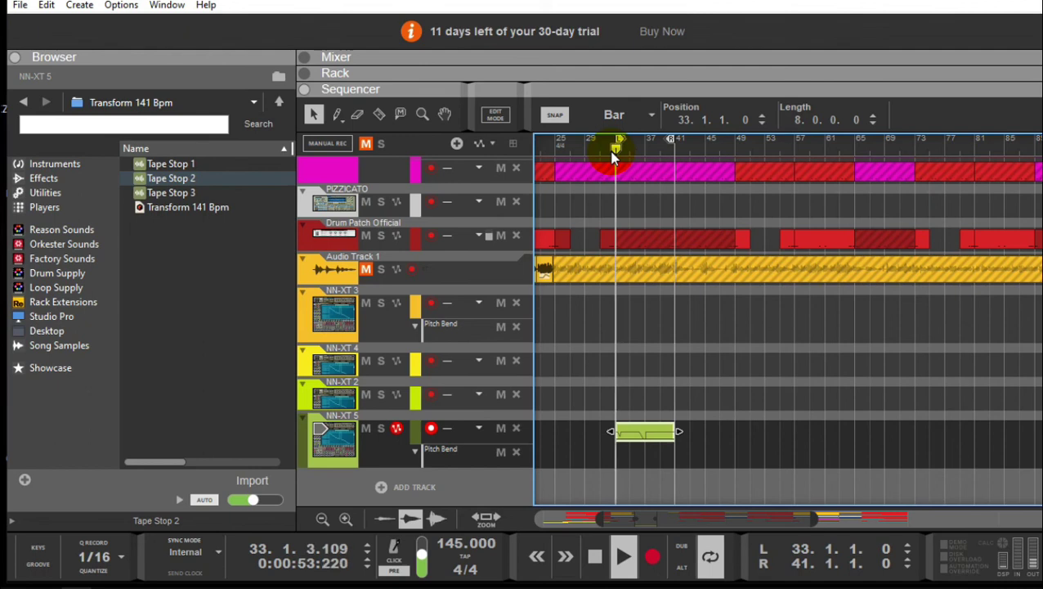
Step: Stop playback and reselect the NN-XT 5 clip
{"action": "left_click", "coordinate": [379, 456]}
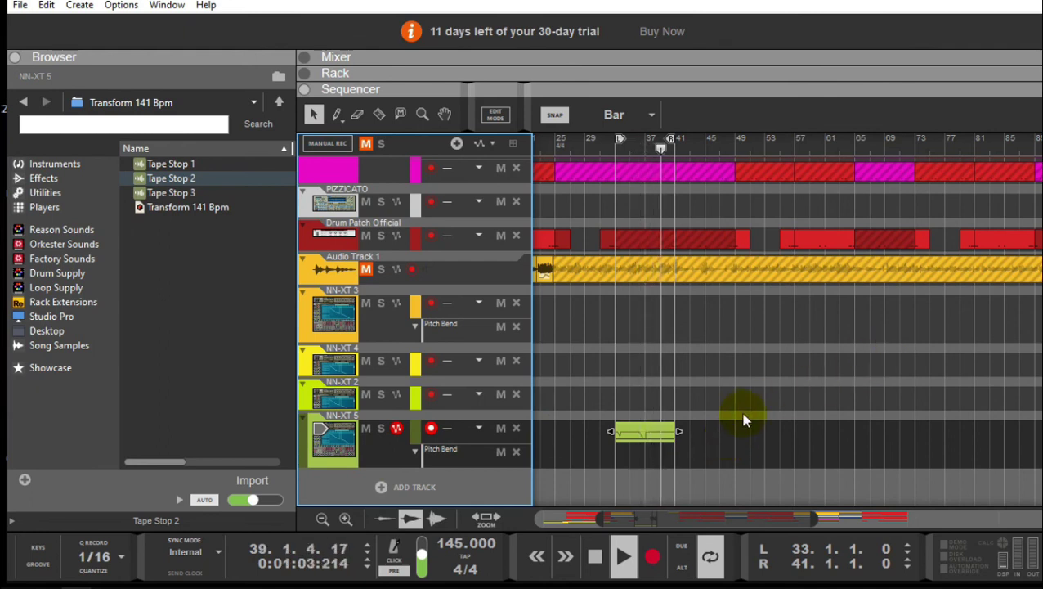
{"action": "left_click", "coordinate": [681, 311]}
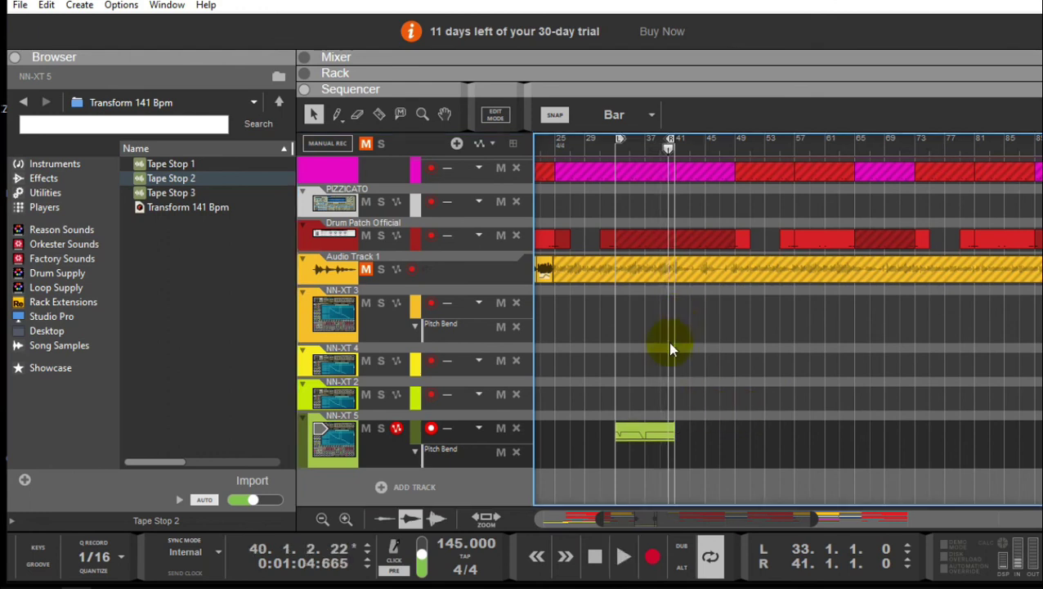
{"action": "left_click", "coordinate": [641, 439]}
Step: Open the NN-XT 5 clip and move the last pitch-bend point to 36.4.1.30 at -8192
{"action": "double_click", "coordinate": [641, 439]}
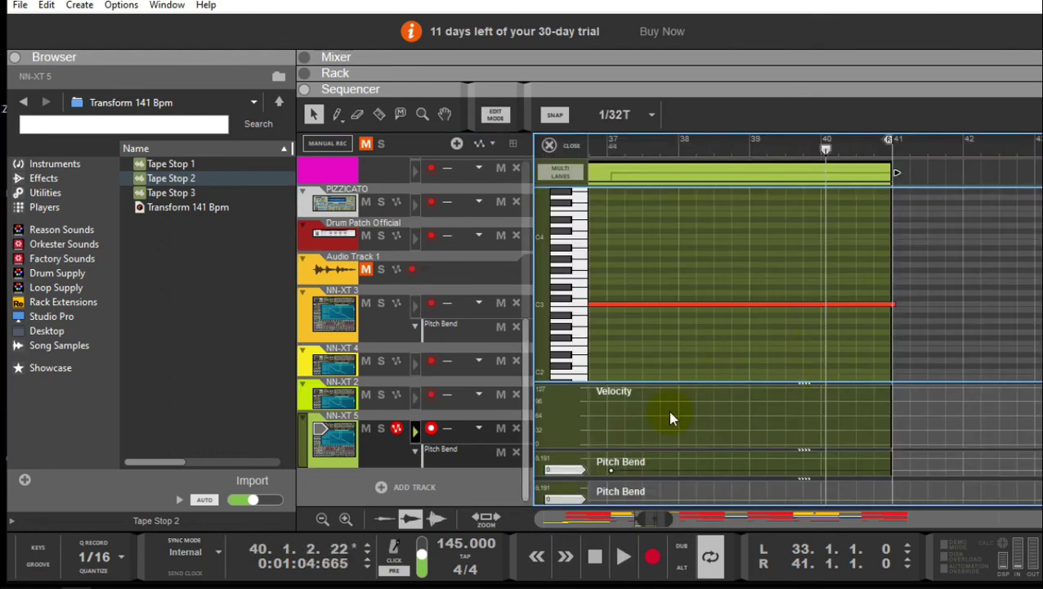
{"action": "left_click_drag", "start_coordinate": [651, 517], "coordinate": [637, 517]}
{"action": "left_click", "coordinate": [932, 463]}
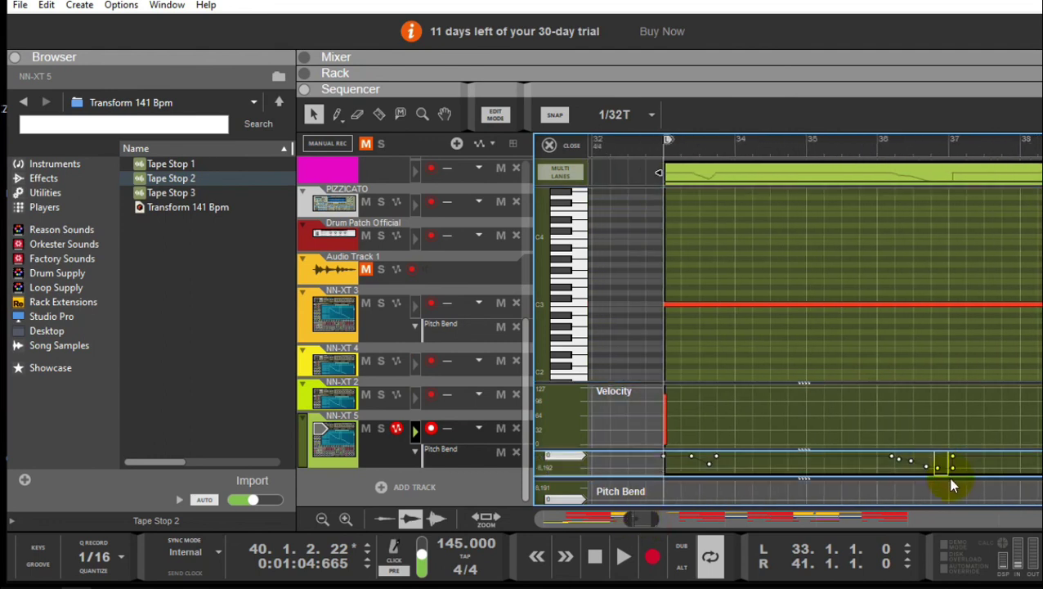
{"action": "left_click", "coordinate": [960, 477]}
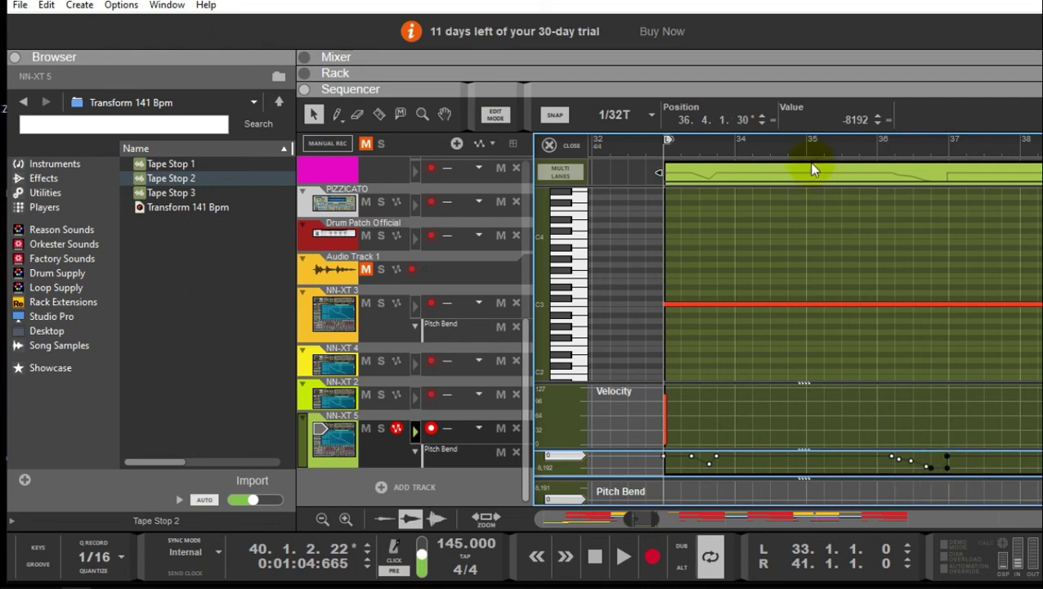
Step: Audition the pitch bend by playing from just before bar 33
{"action": "left_click", "coordinate": [832, 149]}
{"action": "left_click", "coordinate": [668, 152]}
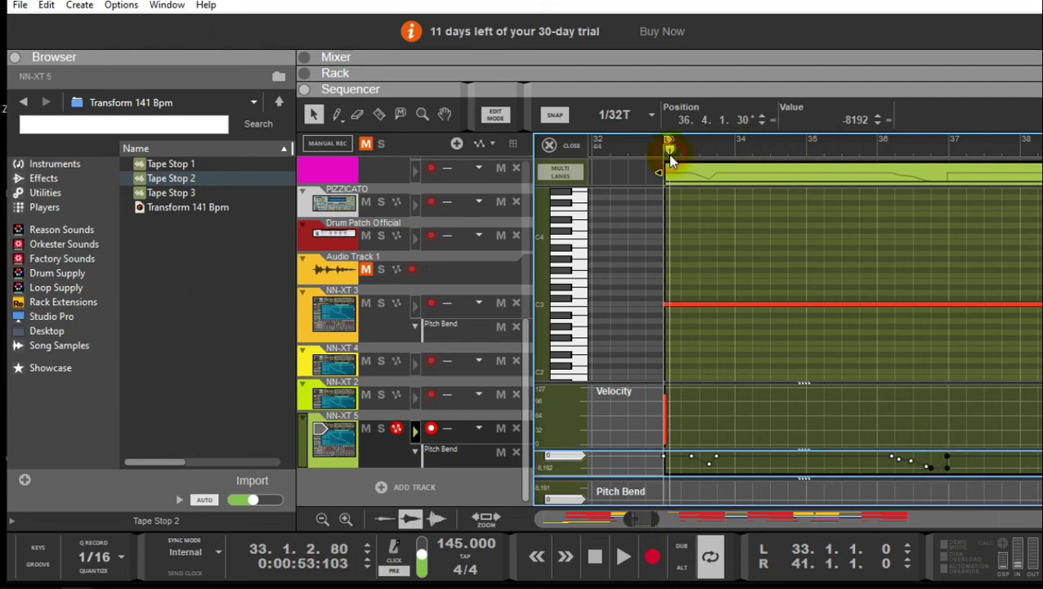
{"action": "left_click", "coordinate": [660, 149]}
{"action": "key", "text": "space"}
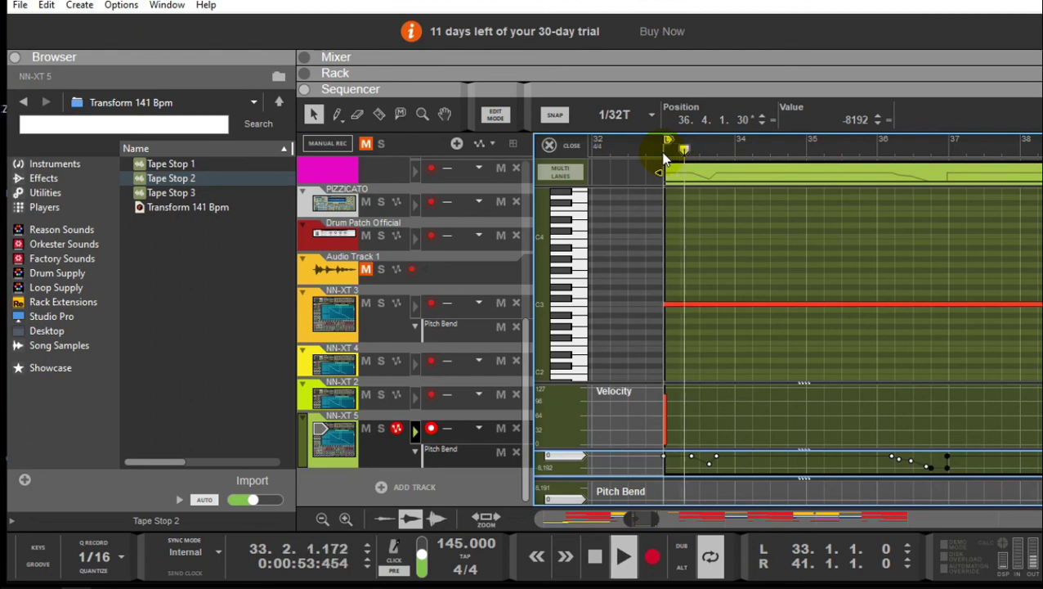